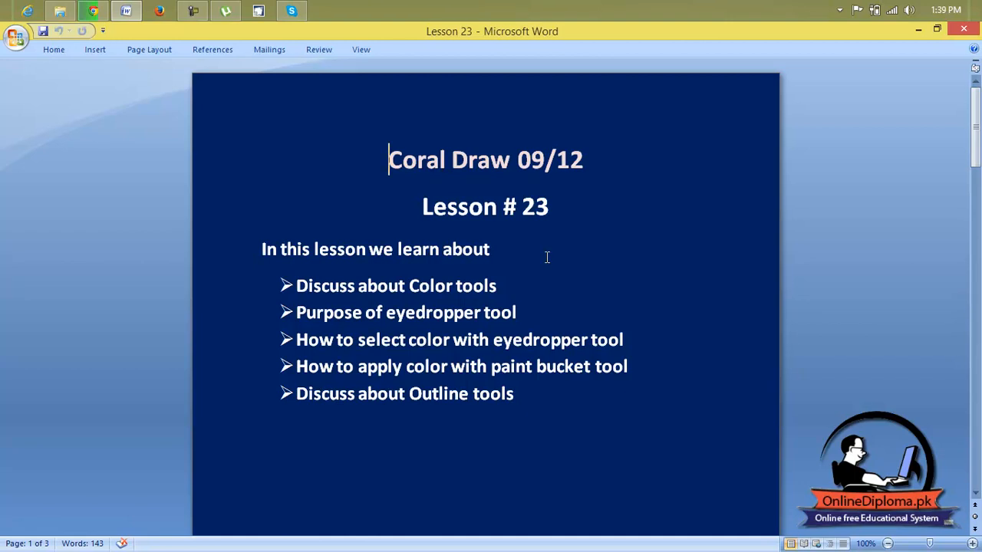
# Minimize the Word lesson document, switch to CorelDRAW 12 and start a new blank graphic
pyautogui.click(918, 29)
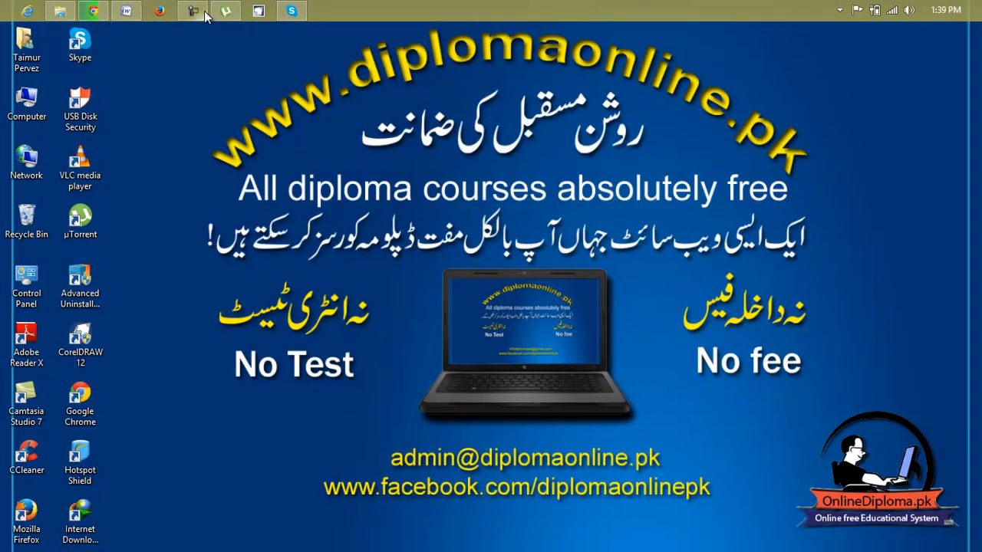
pyautogui.moveTo(204, 10)
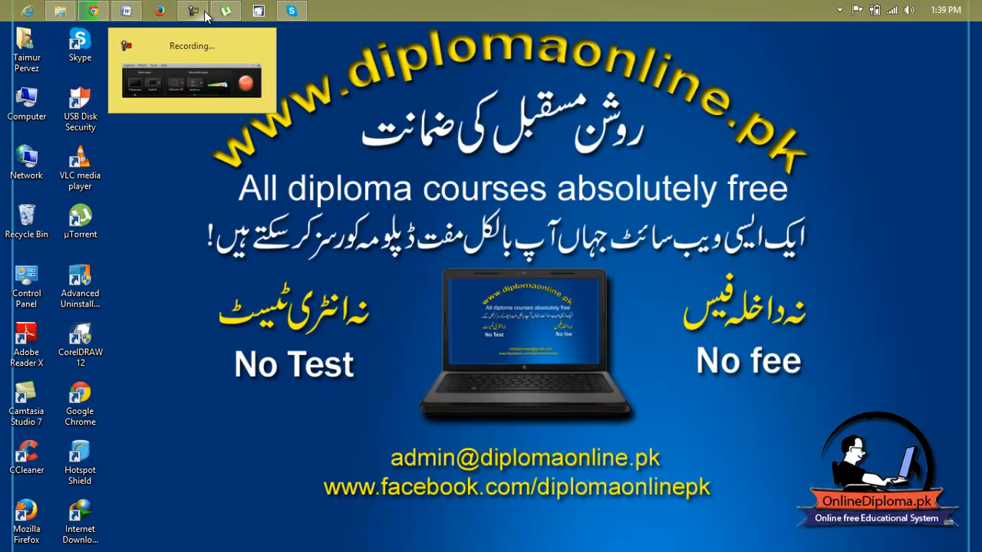
pyautogui.click(259, 10)
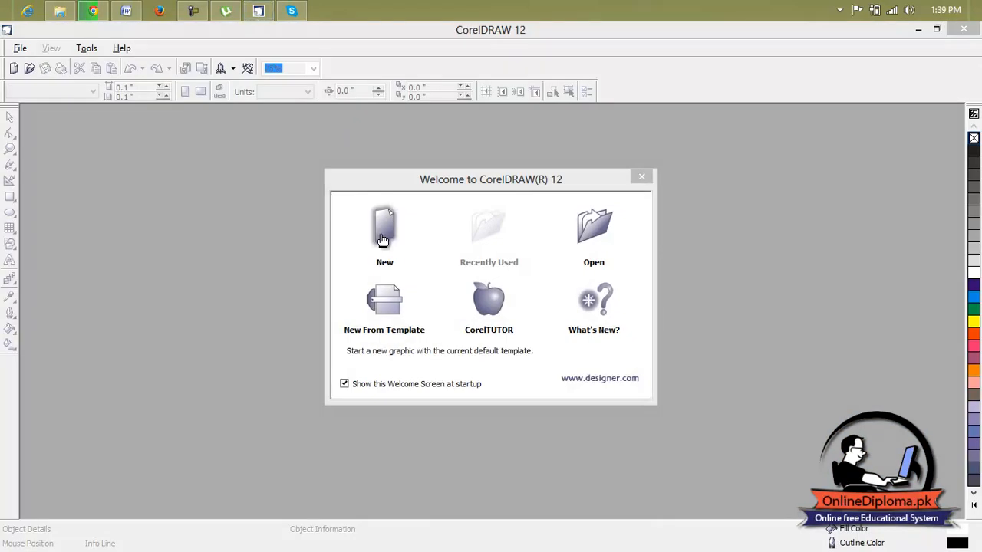
pyautogui.click(384, 230)
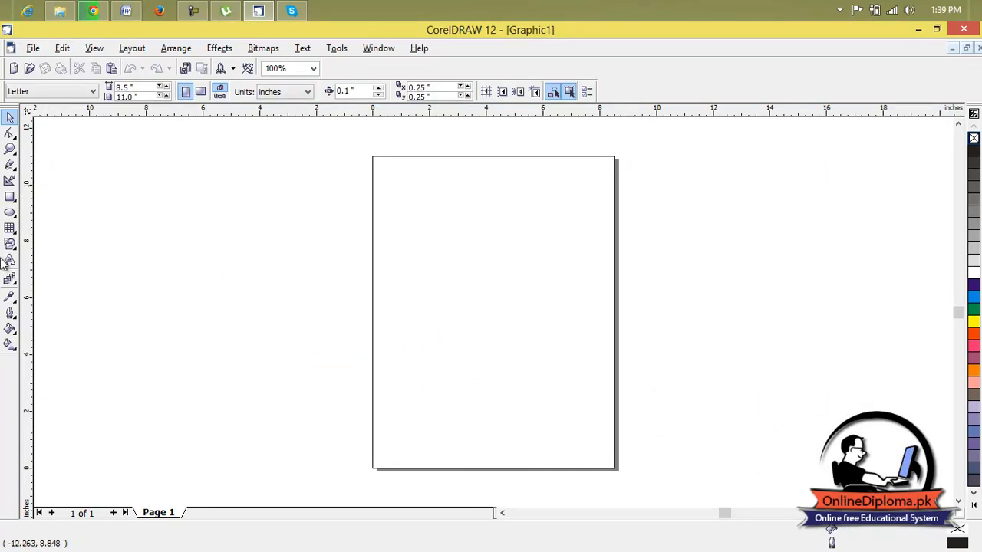
pyautogui.click(14, 304)
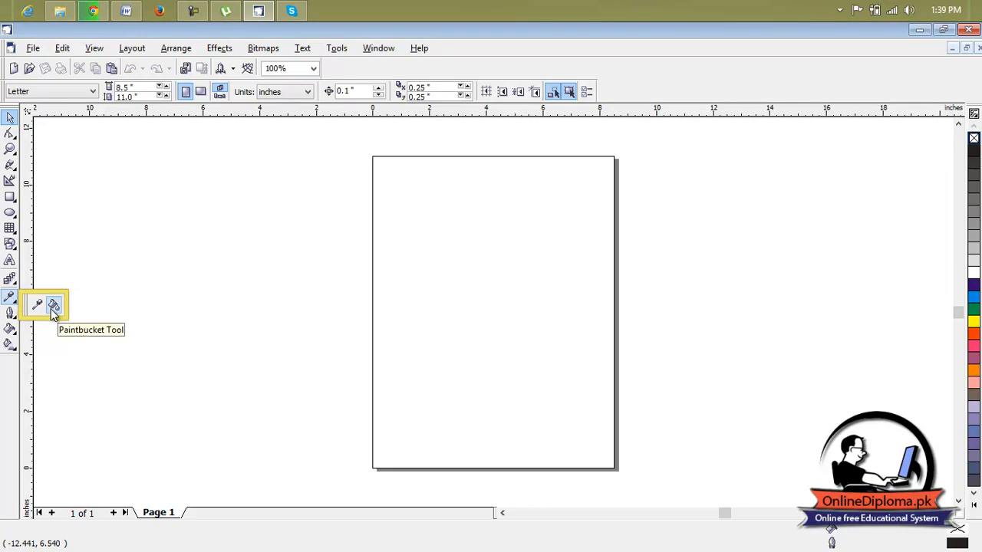
pyautogui.click(10, 313)
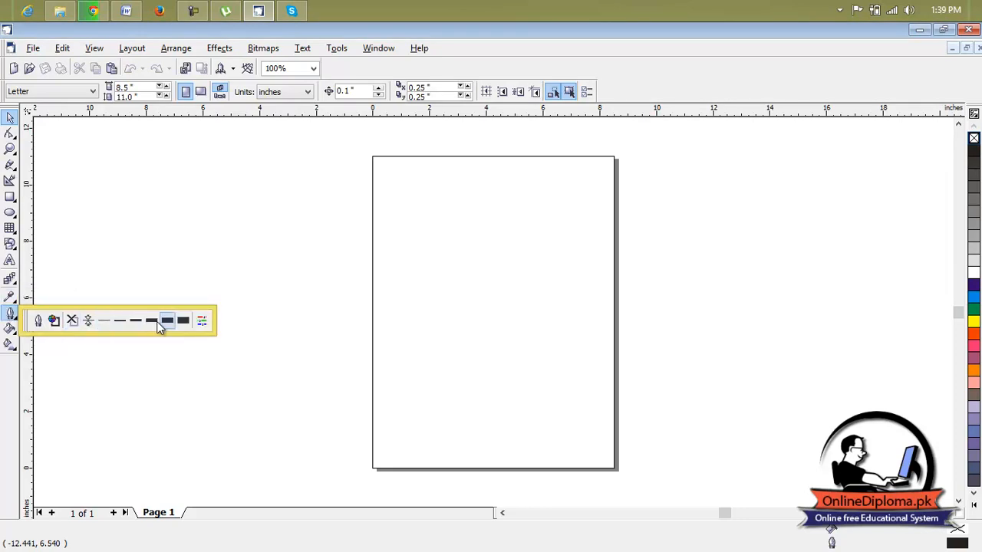
pyautogui.click(201, 321)
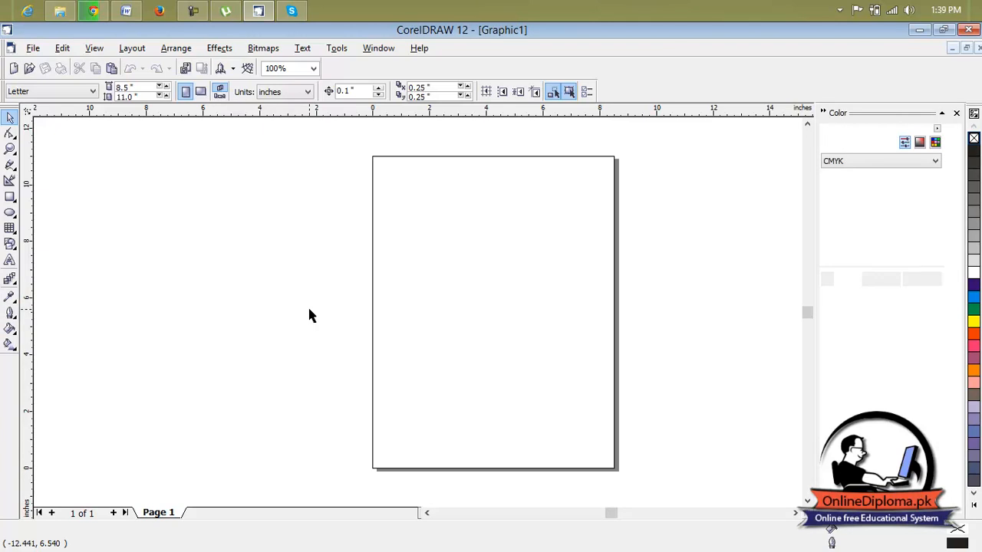
pyautogui.click(935, 141)
pyautogui.click(956, 113)
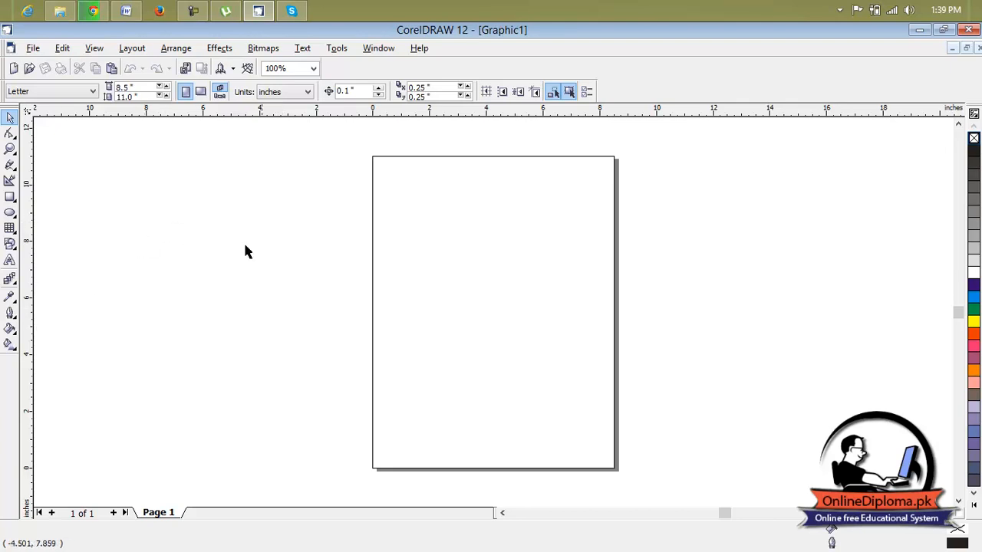
# Draw a rectangle about 2.87 by 2.82 inches in the page's upper-left area and fill it with Grape
pyautogui.click(11, 198)
pyautogui.moveTo(394, 192); pyautogui.dragTo(475, 272)
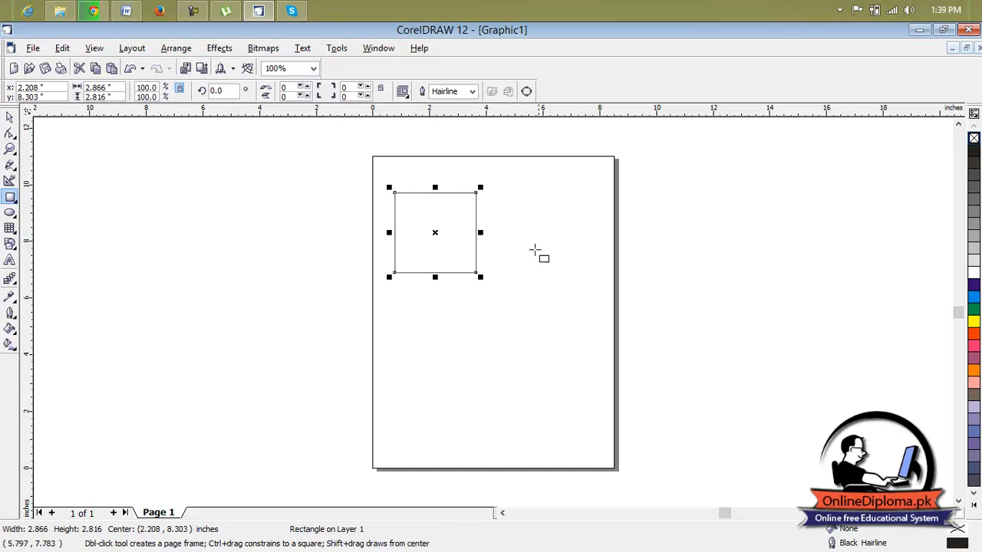
pyautogui.scroll(1, 539, 244)
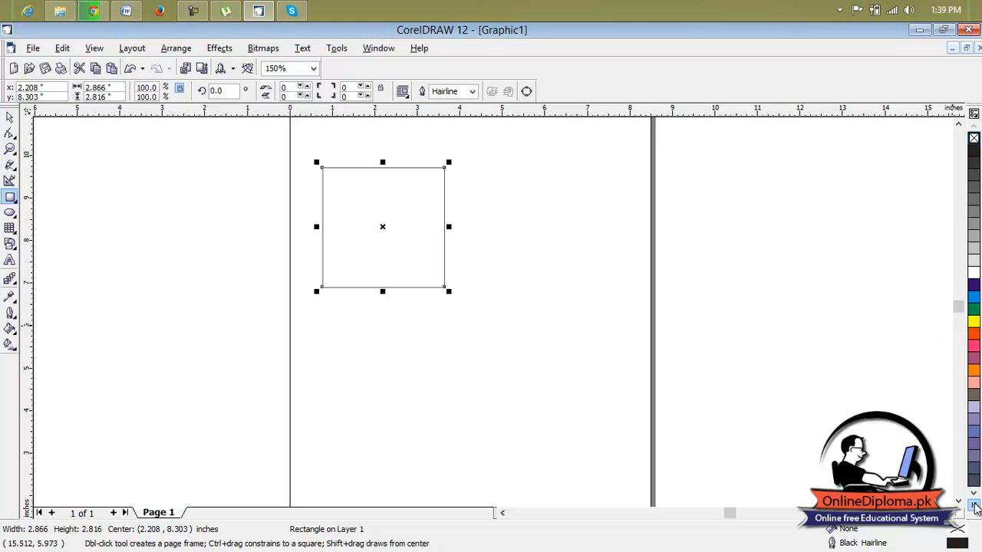
pyautogui.click(974, 504)
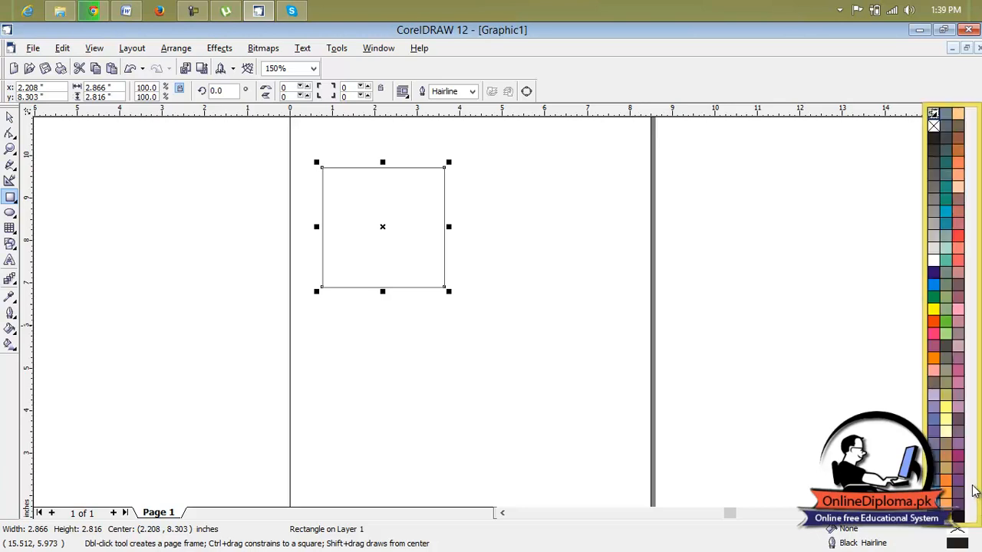
pyautogui.click(960, 440)
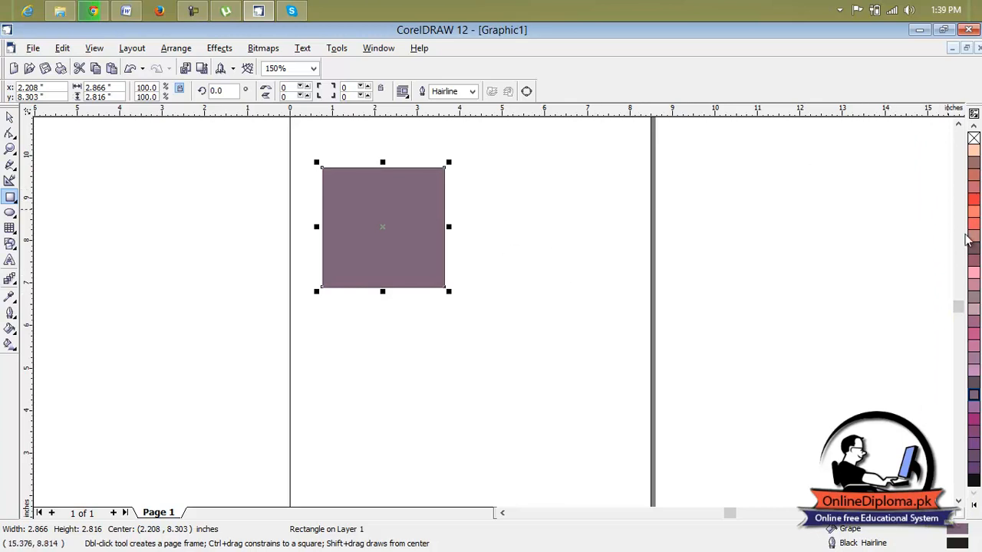
pyautogui.click(973, 503)
pyautogui.click(945, 427)
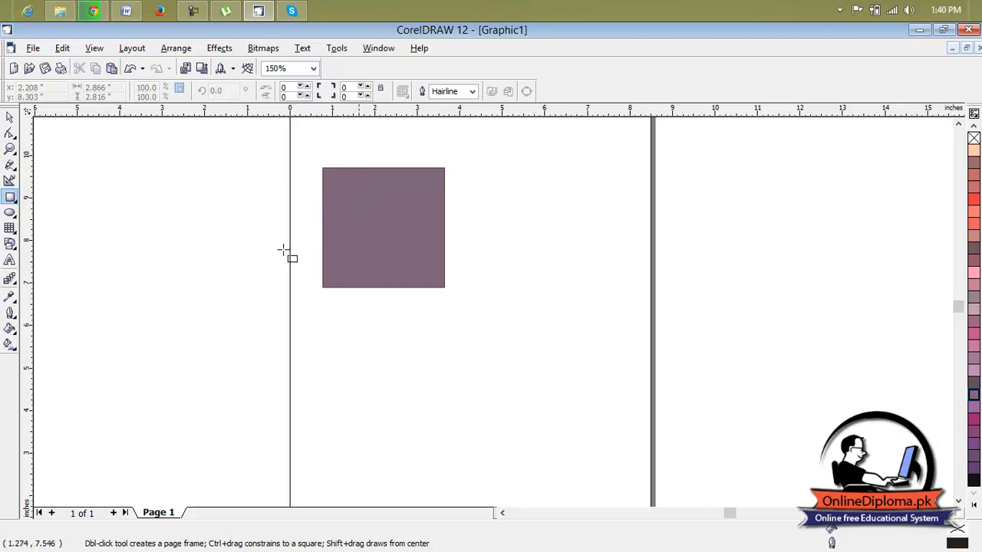
# Draw an ellipse about 1.84 by 1.62 inches right of the rectangle and copy the rectangle's fill onto it with the Eyedropper and Paintbucket tools
pyautogui.click(9, 213)
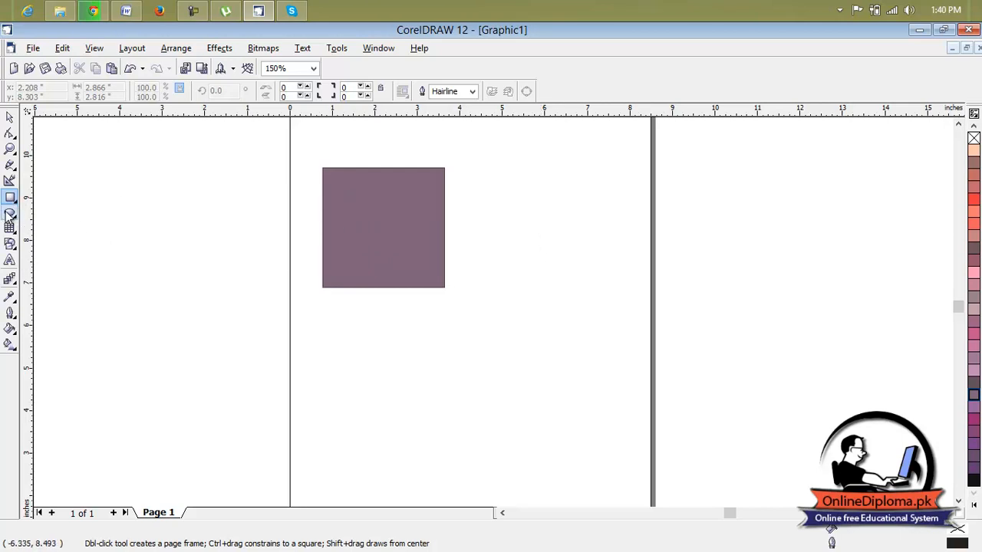
pyautogui.moveTo(538, 233); pyautogui.dragTo(615, 301)
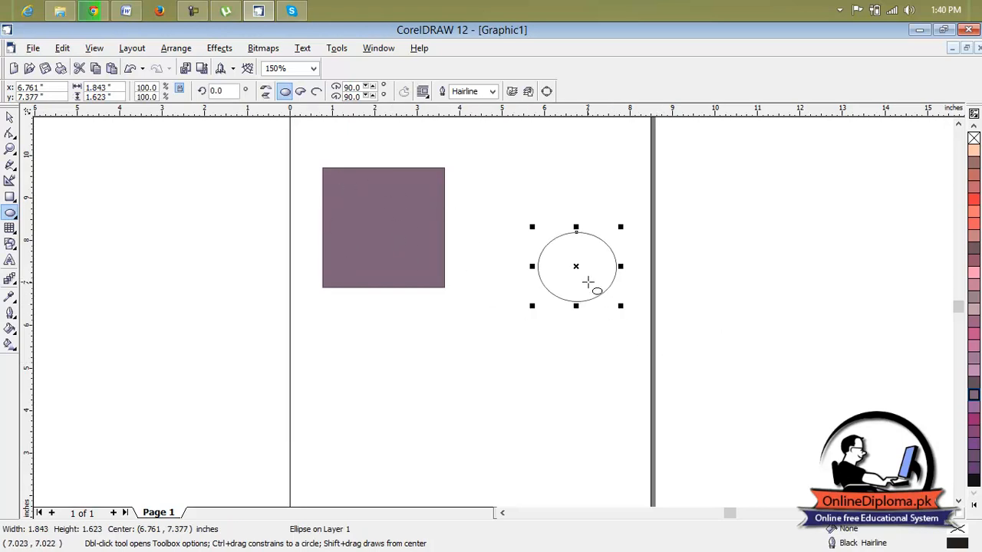
pyautogui.click(12, 300)
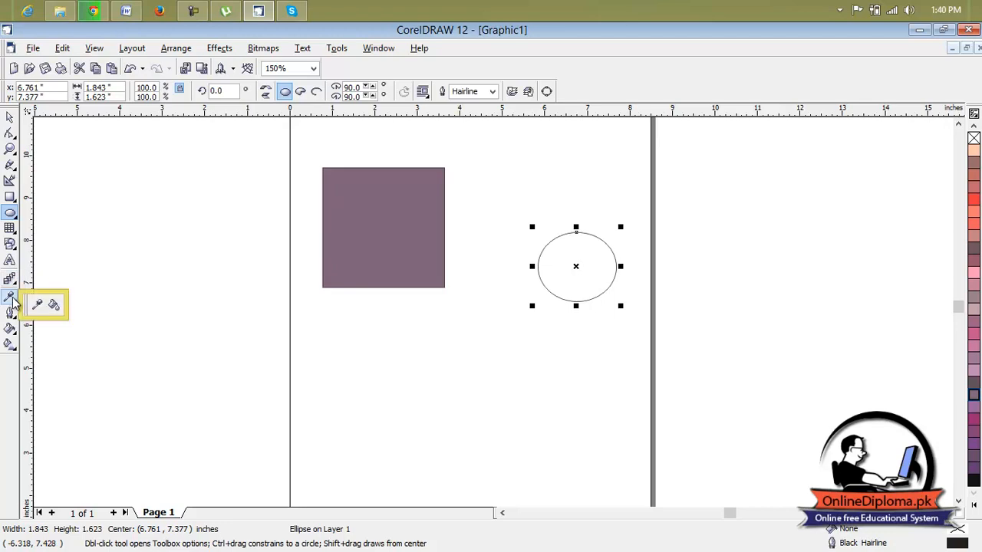
pyautogui.click(36, 306)
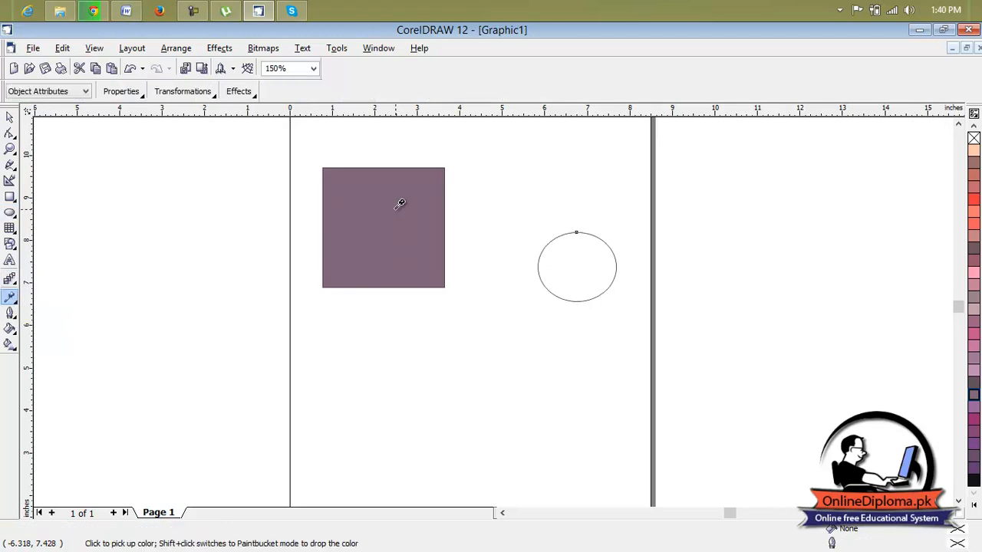
pyautogui.click(16, 302)
pyautogui.click(56, 306)
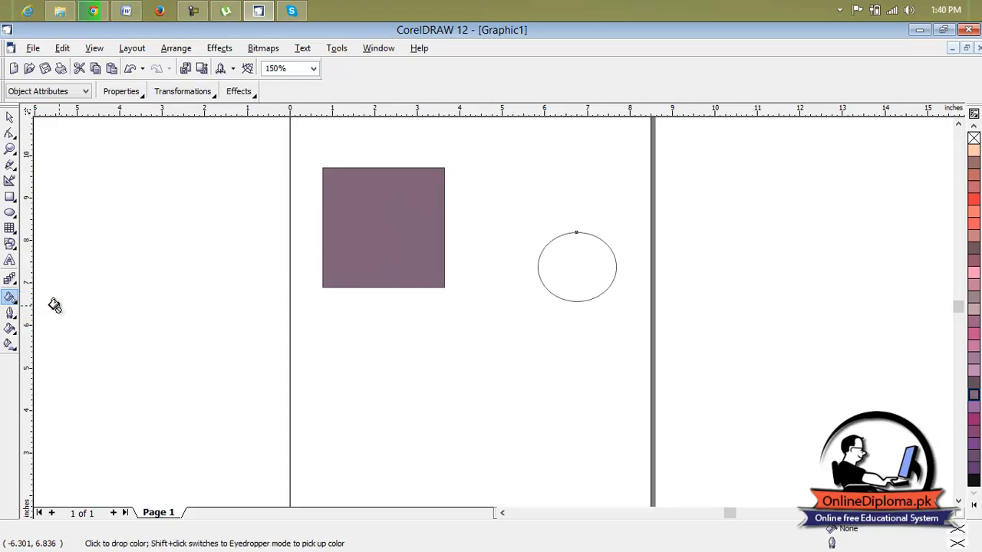
pyautogui.click(546, 268)
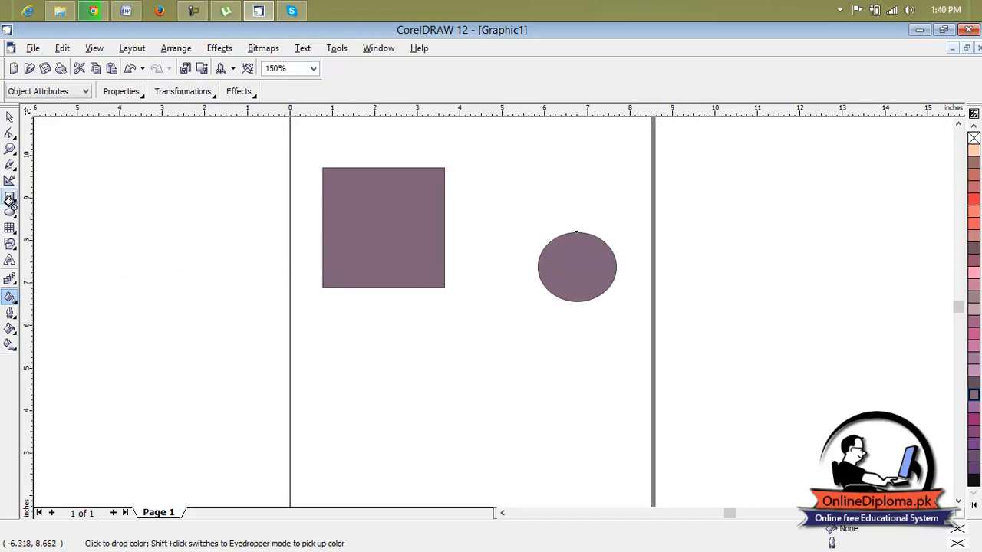
# Recolor the ellipse with a coral red swatch and copy that fill onto the rectangle with the Eyedropper and Paintbucket tools
pyautogui.click(973, 223)
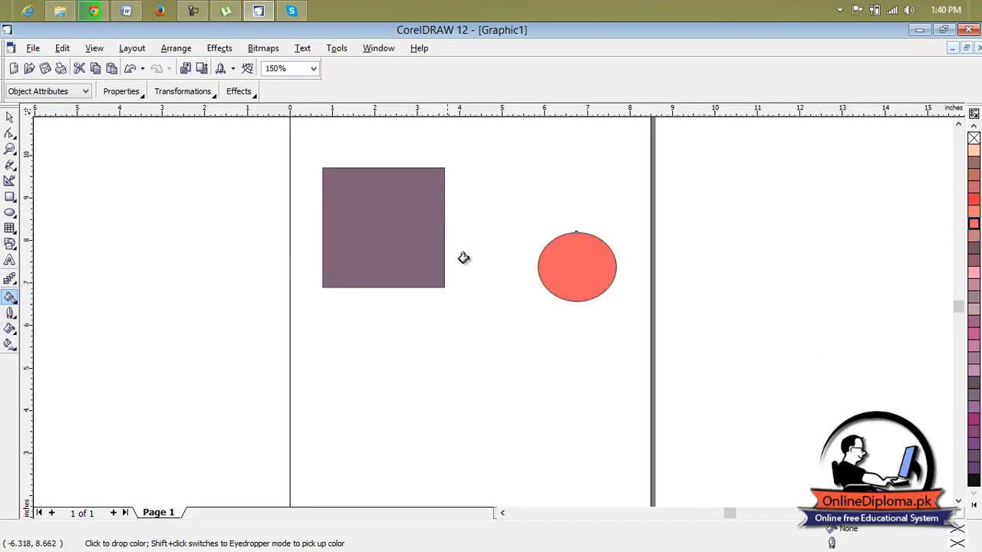
pyautogui.click(14, 301)
pyautogui.click(39, 304)
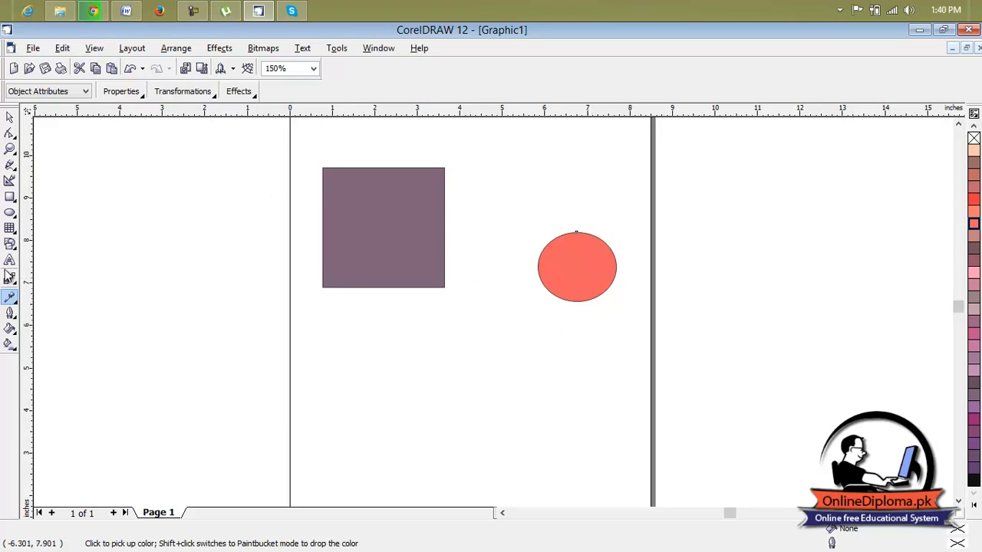
pyautogui.click(12, 297)
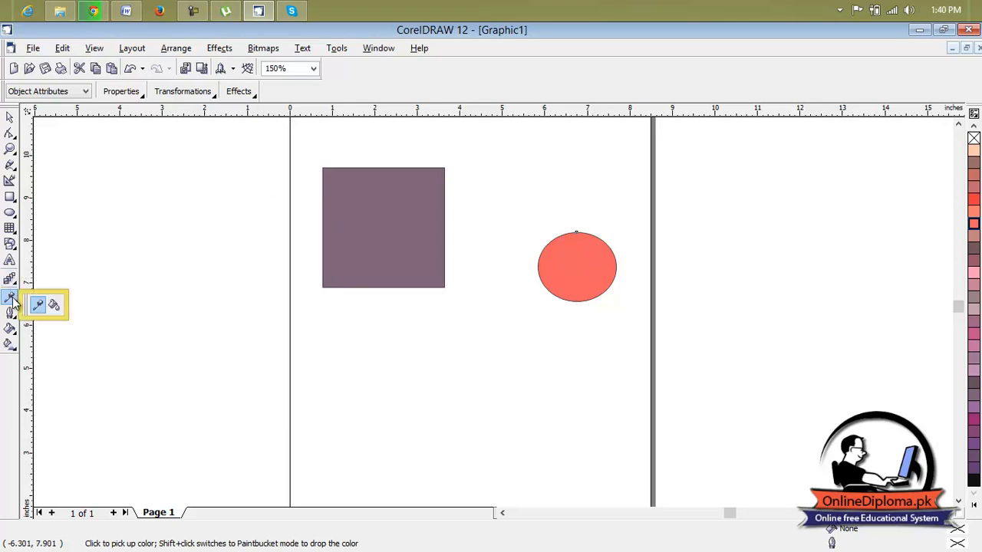
pyautogui.click(55, 306)
pyautogui.click(340, 201)
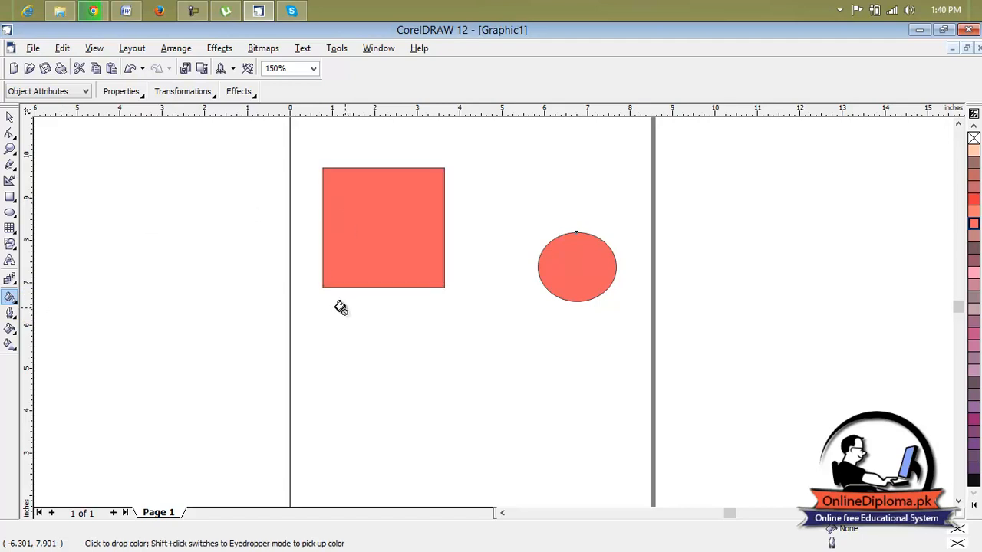
# Examine the Paintbucket tool's sampling mode, transformation and effect options, and the available editing, layout, arranging and effect commands
pyautogui.click(130, 95)
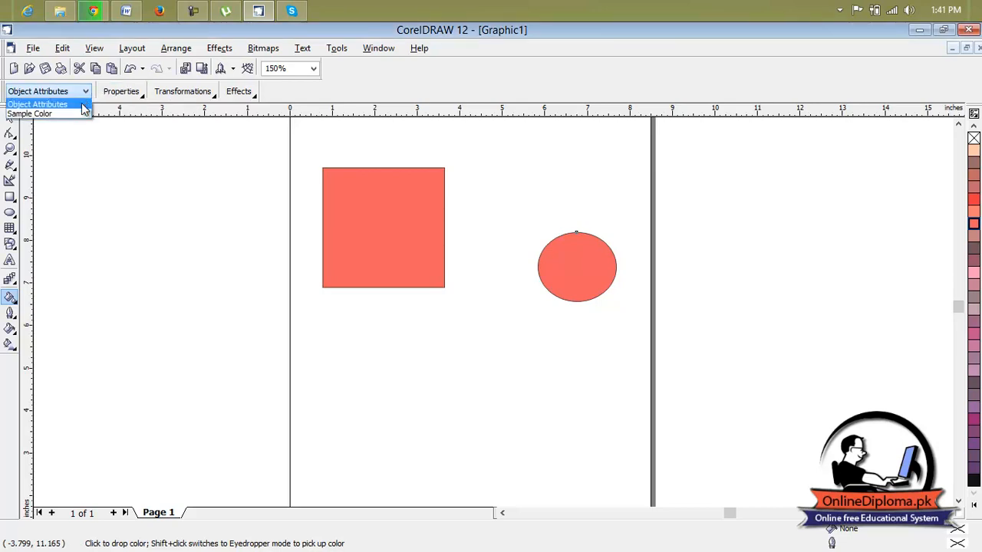
pyautogui.click(81, 114)
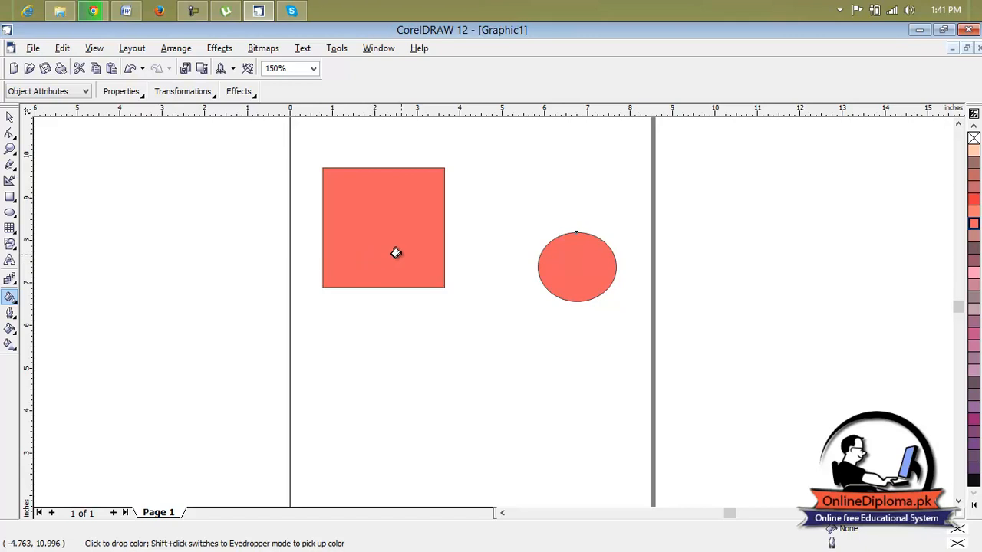
pyautogui.click(171, 98)
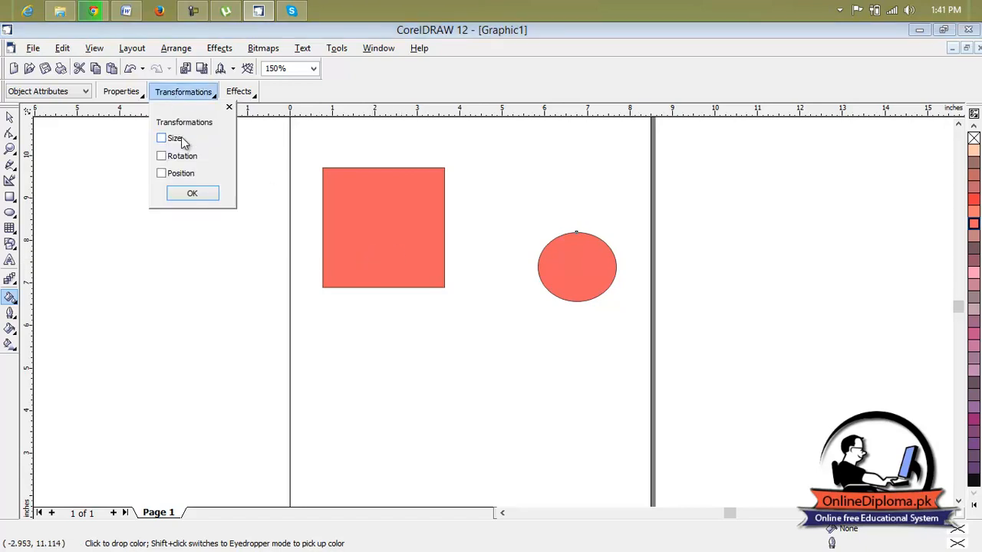
pyautogui.click(251, 94)
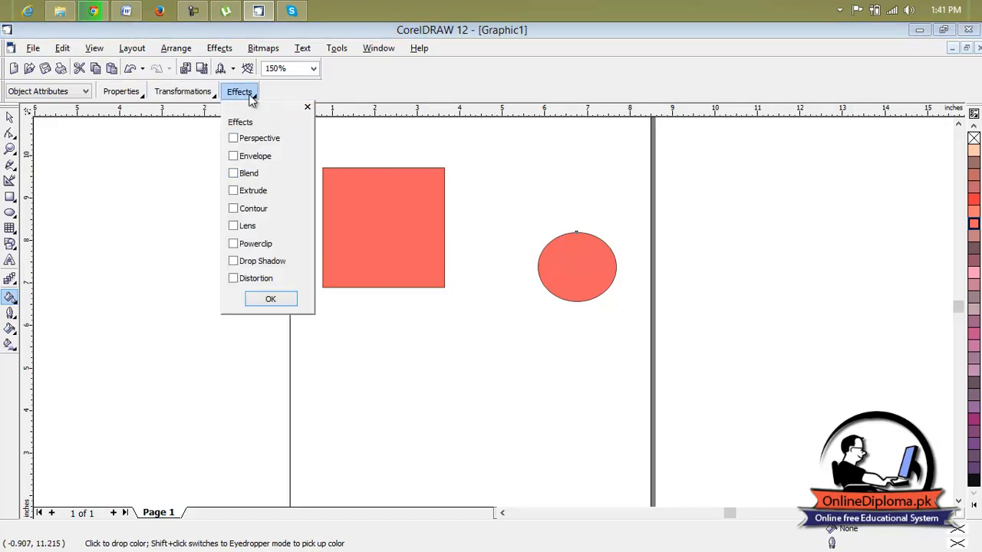
pyautogui.click(307, 107)
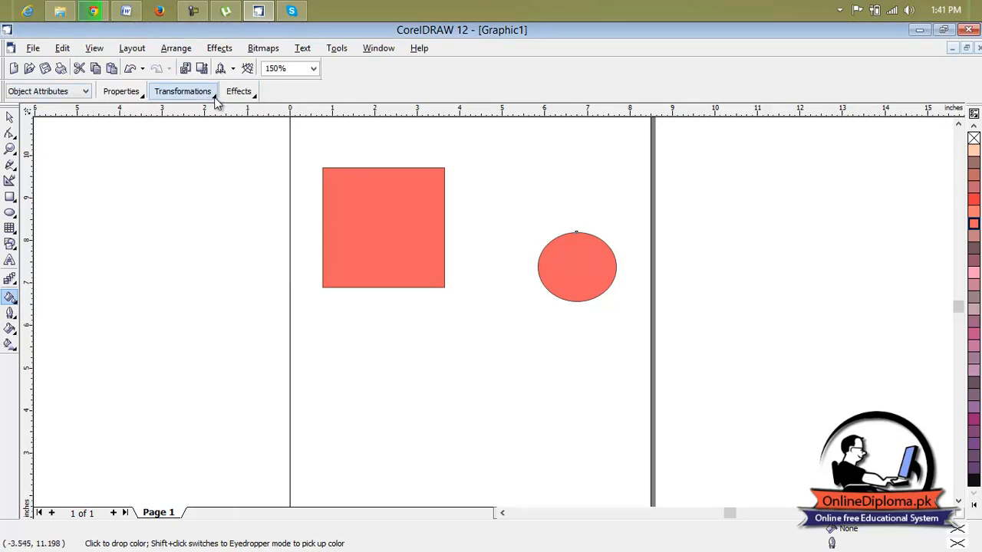
pyautogui.click(66, 49)
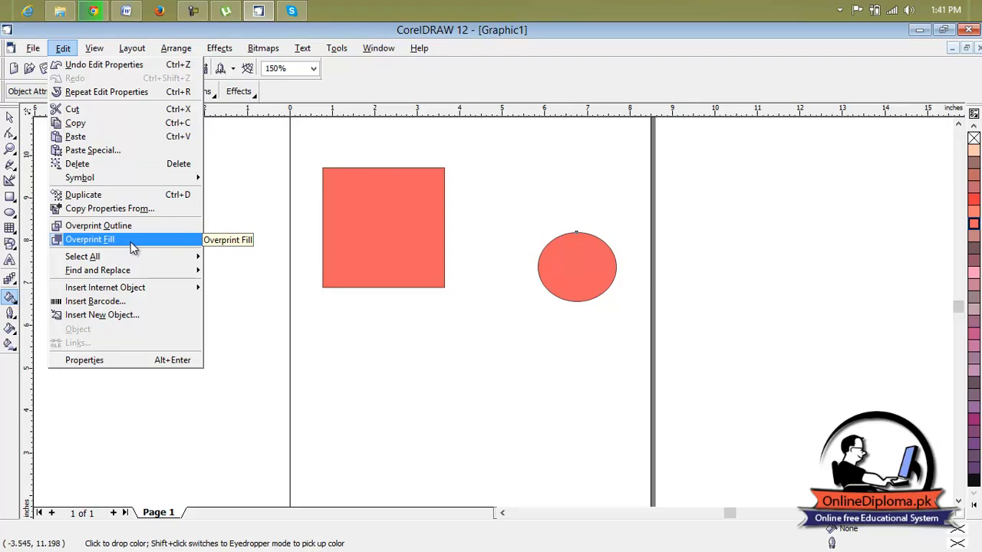
pyautogui.moveTo(142, 273)
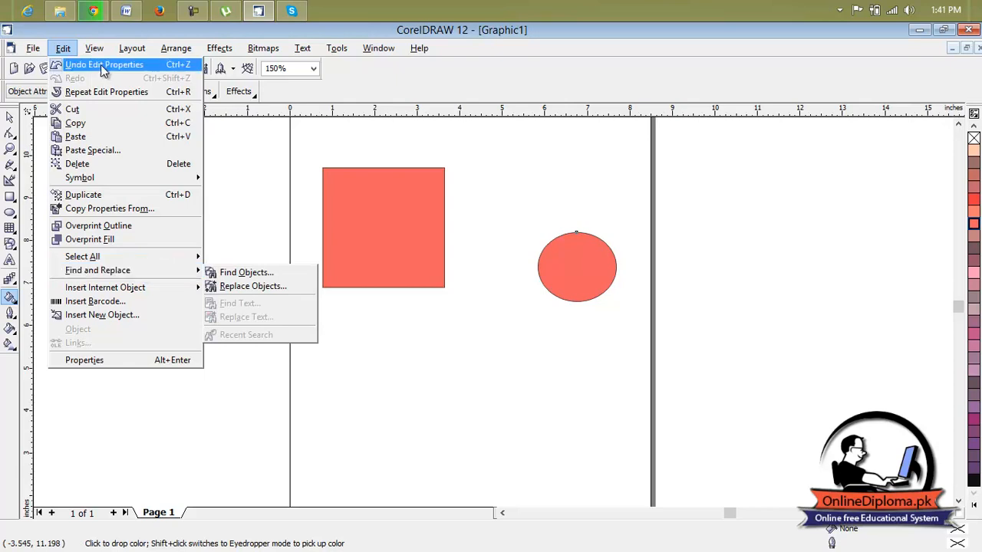
pyautogui.moveTo(95, 49)
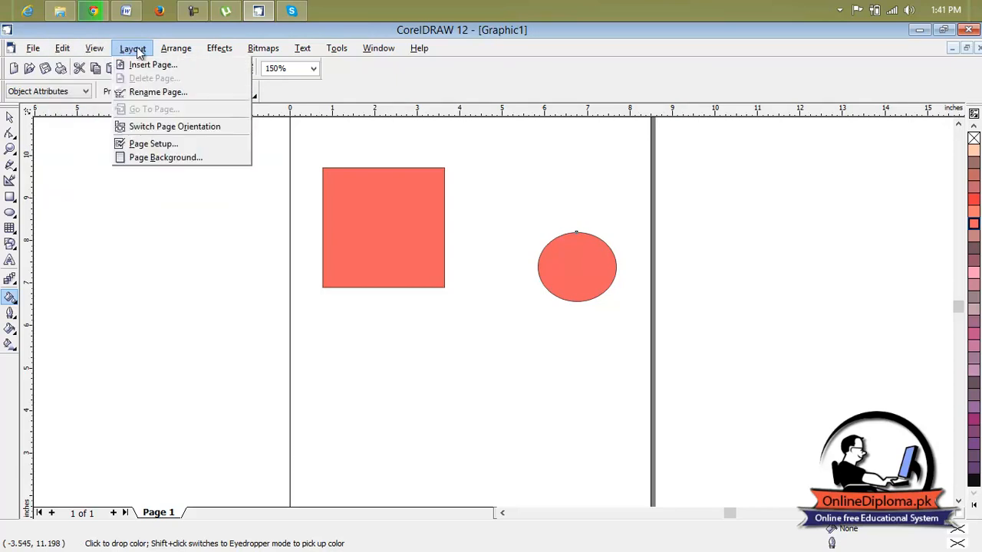
pyautogui.moveTo(173, 55)
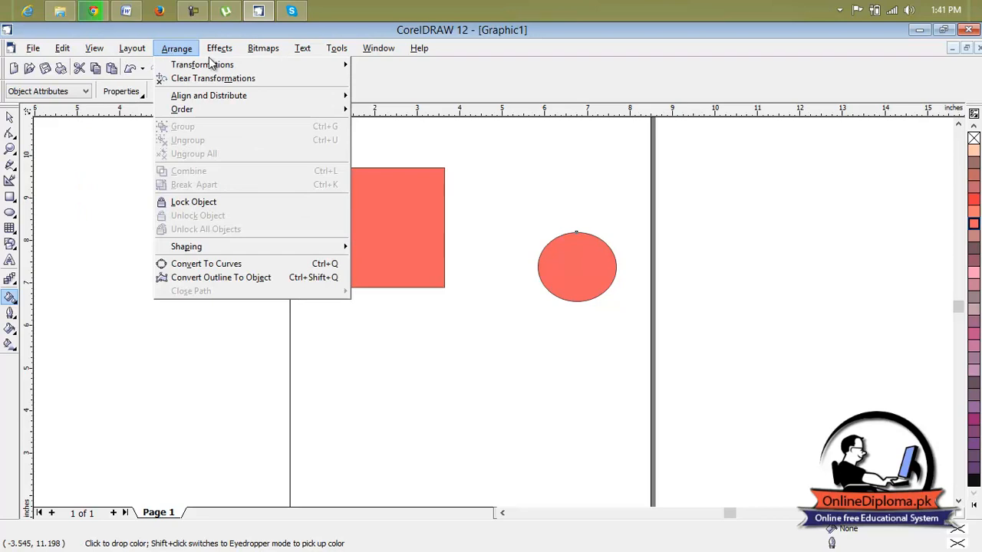
pyautogui.moveTo(219, 51)
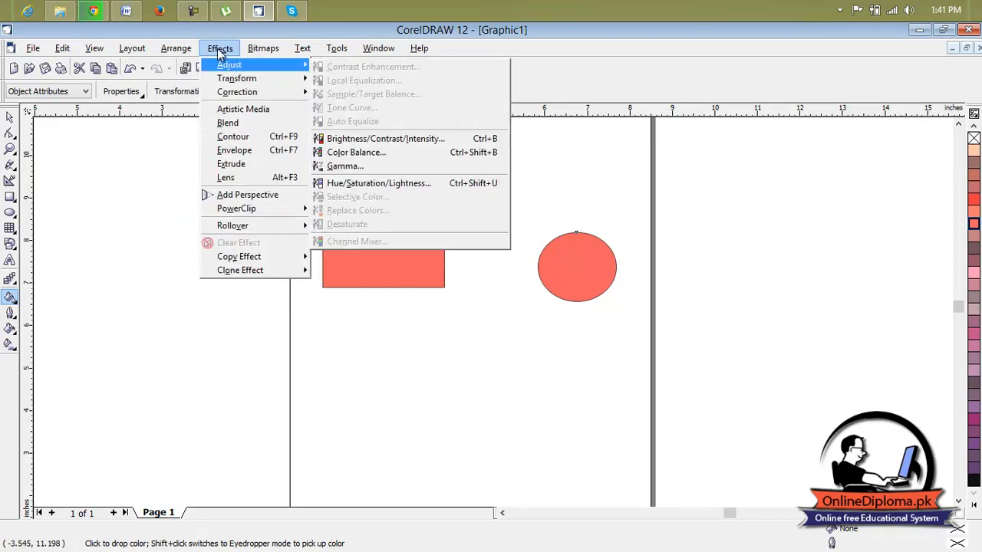
pyautogui.moveTo(261, 271)
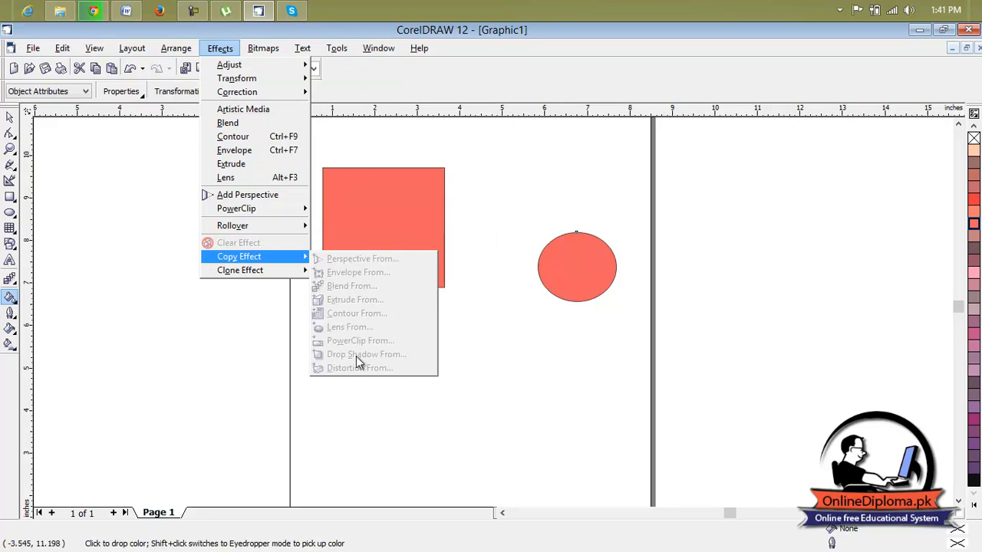
pyautogui.click(121, 96)
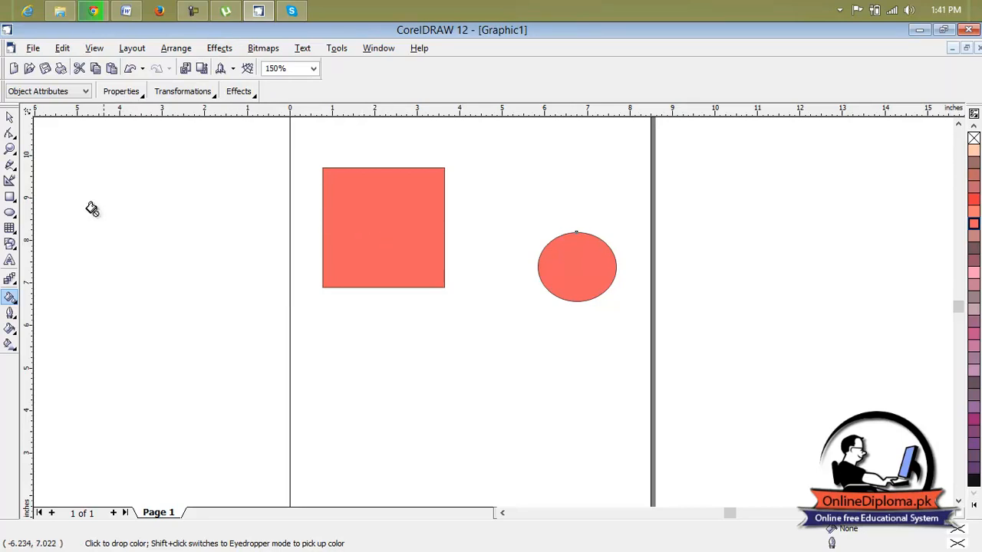
# Delete the coral rectangle and the coral ellipse from the page
pyautogui.click(10, 300)
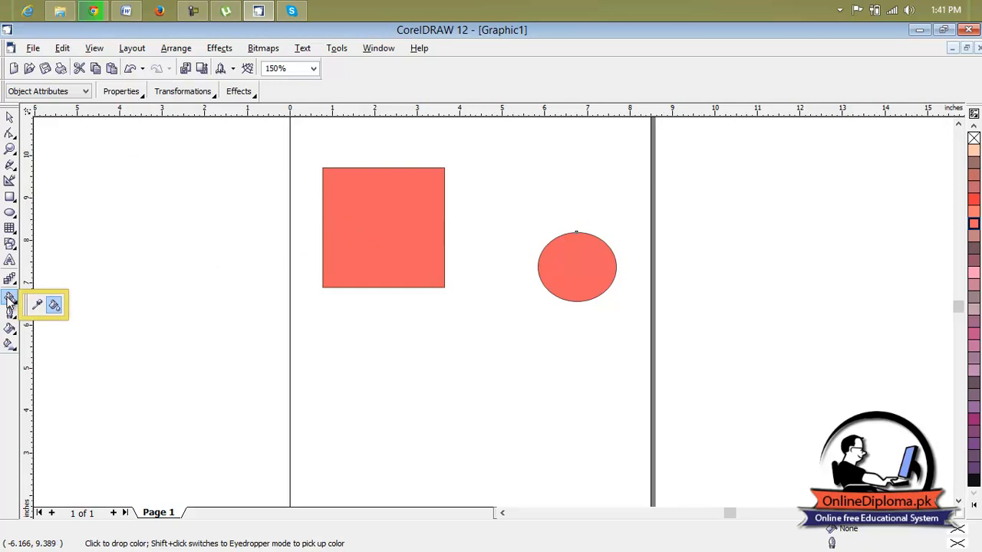
pyautogui.click(38, 305)
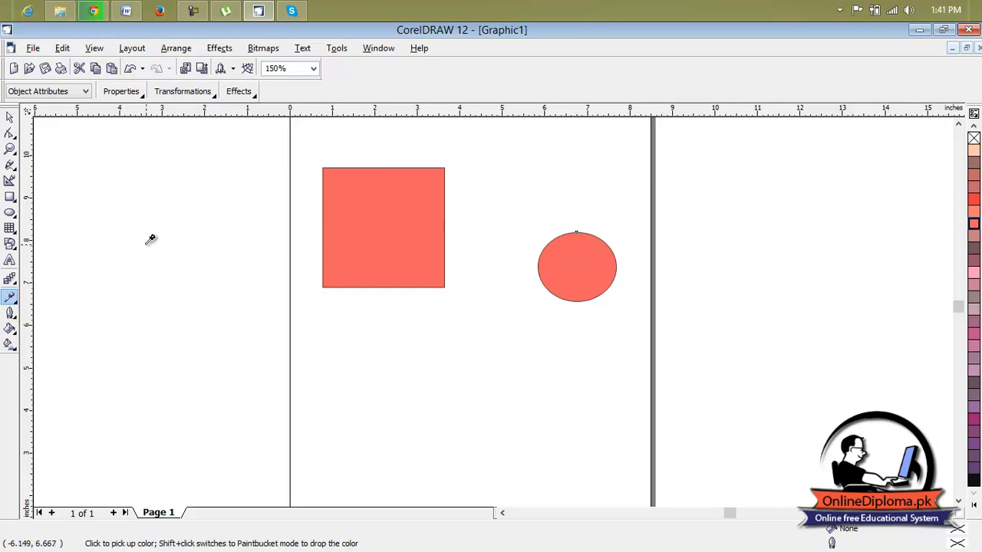
pyautogui.click(10, 117)
pyautogui.click(364, 246)
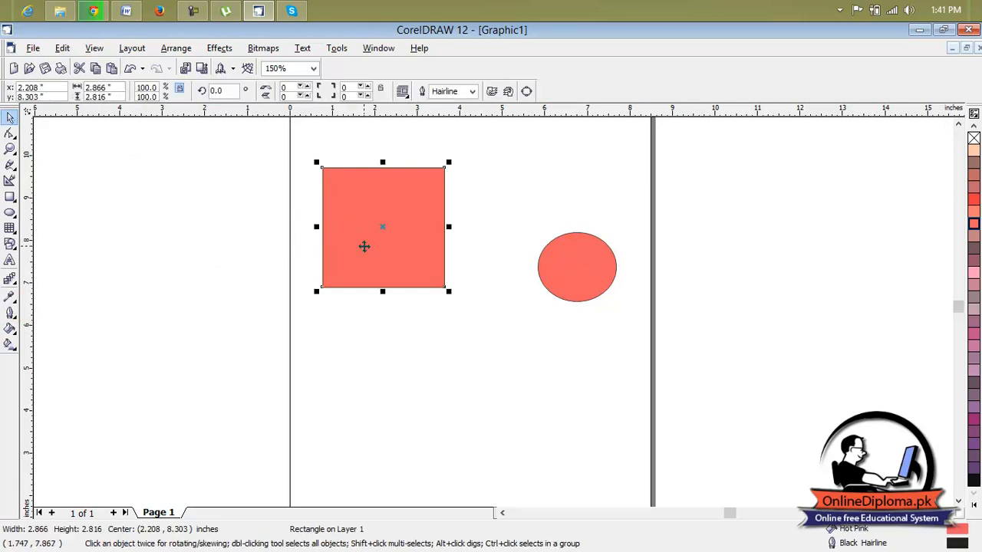
pyautogui.press('Delete')
pyautogui.click(558, 282)
pyautogui.press('Delete')
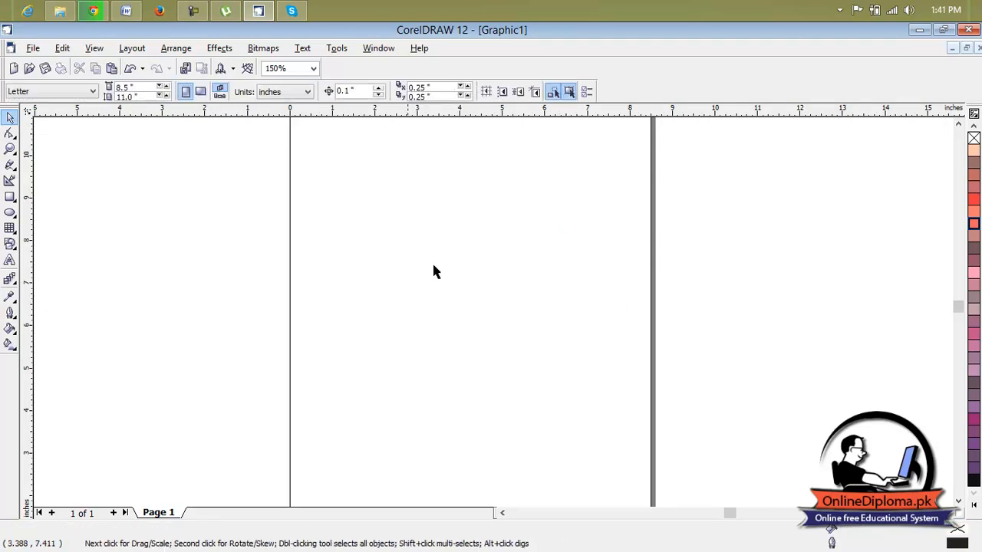
# Draw a rectangle about 4.02 by 2.76 inches in the page's upper-left area and give it a uniform RGB fill of 89, 61, 44
pyautogui.click(10, 197)
pyautogui.moveTo(325, 204)
pyautogui.mouseDown()
pyautogui.moveTo(462, 283)
pyautogui.moveTo(496, 320)
pyautogui.mouseUp()
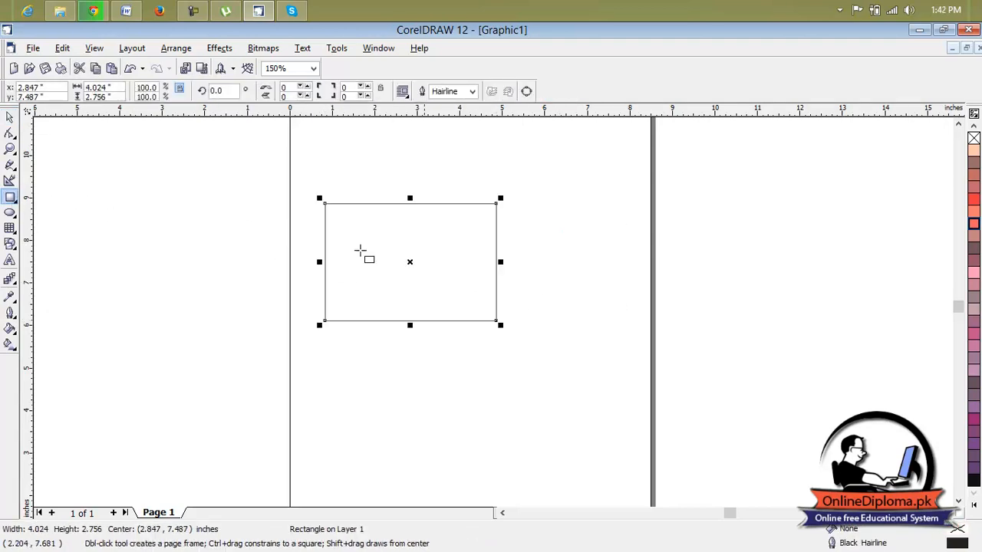
pyautogui.click(11, 332)
pyautogui.click(32, 338)
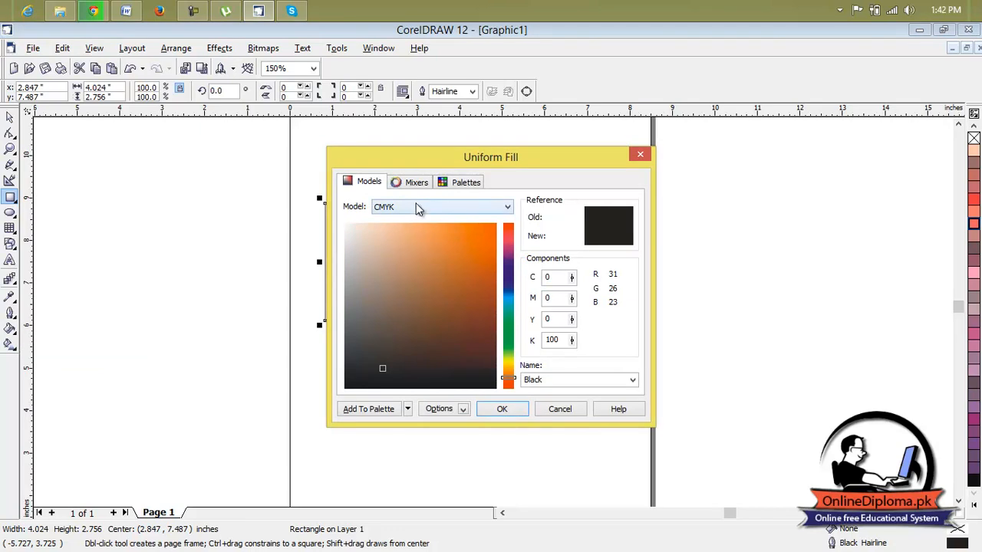
pyautogui.click(411, 205)
pyautogui.click(411, 236)
pyautogui.moveTo(421, 305)
pyautogui.mouseDown()
pyautogui.moveTo(456, 238)
pyautogui.moveTo(483, 236)
pyautogui.moveTo(422, 279)
pyautogui.moveTo(407, 304)
pyautogui.moveTo(419, 330)
pyautogui.mouseUp()
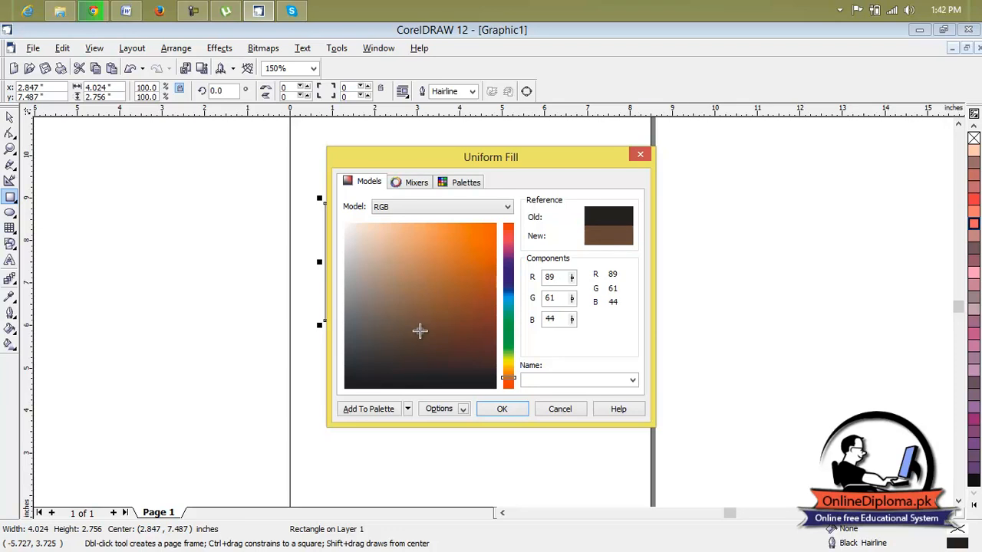
pyautogui.click(518, 415)
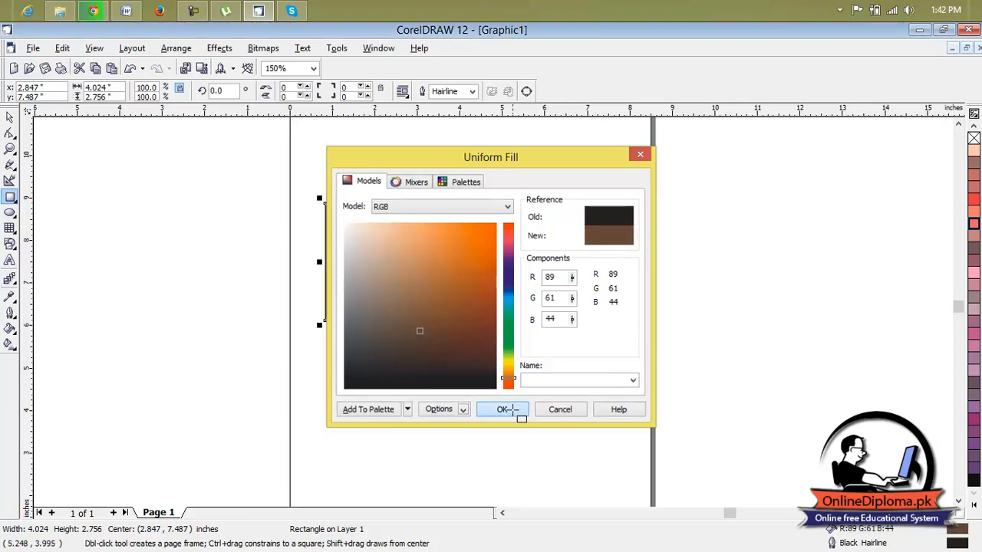
pyautogui.scroll(1, 418, 244)
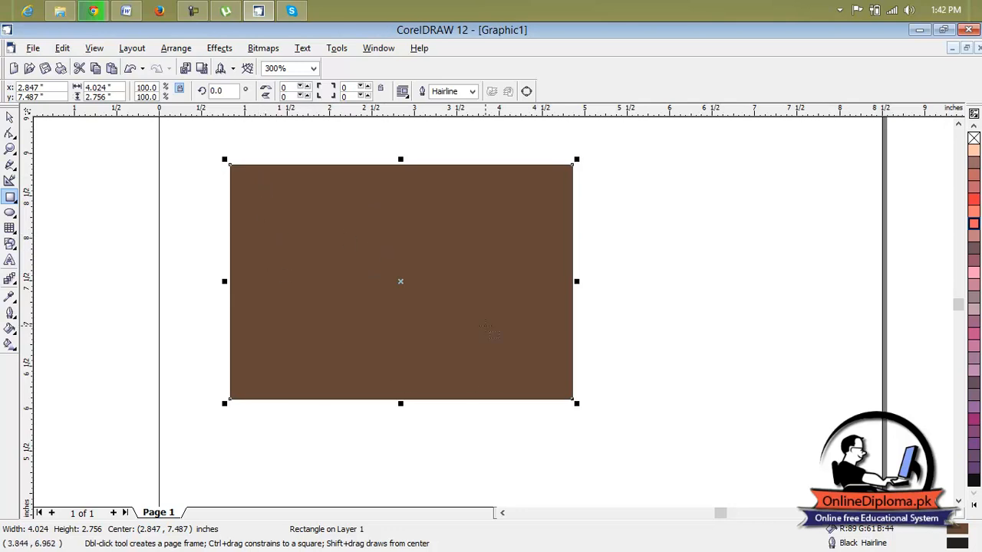
pyautogui.scroll(-1, 489, 329)
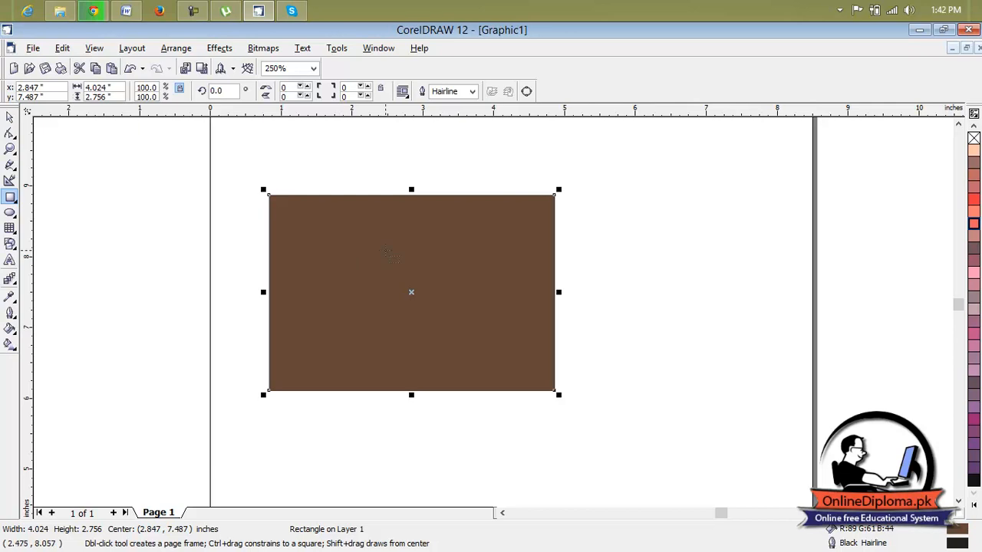
pyautogui.click(10, 117)
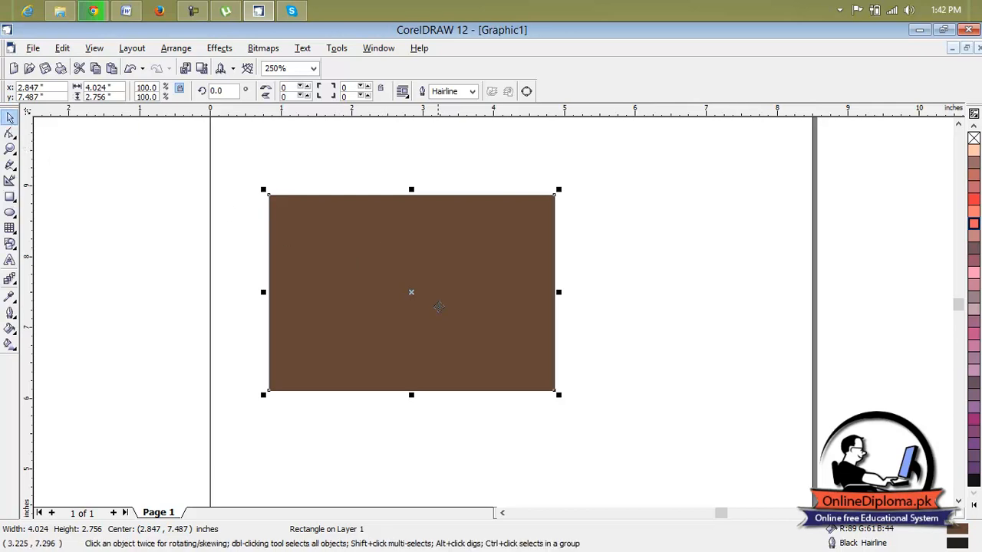
pyautogui.click(98, 198)
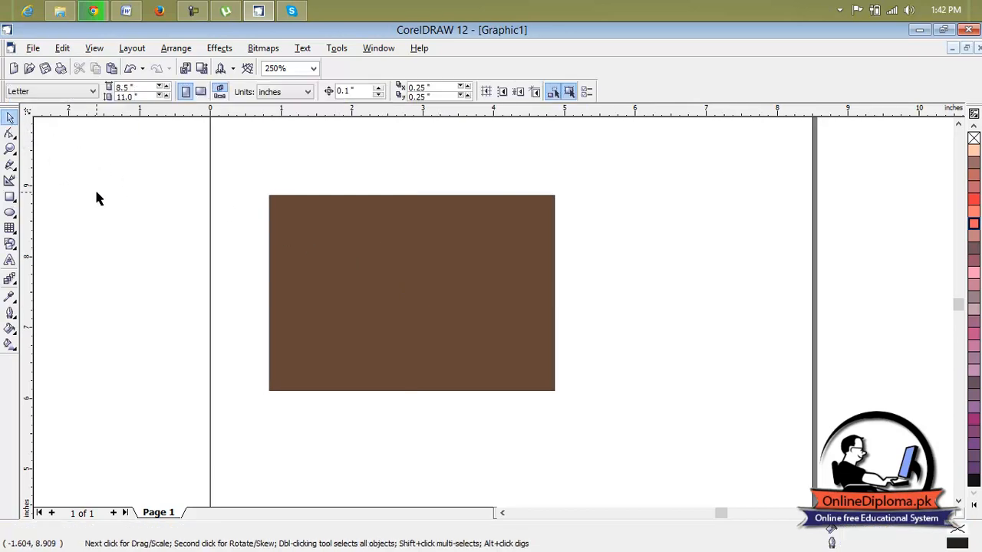
# Draw a second rectangle about 2.51 by 2.13 inches right of the brown one, extending past the page's right edge
pyautogui.click(402, 275)
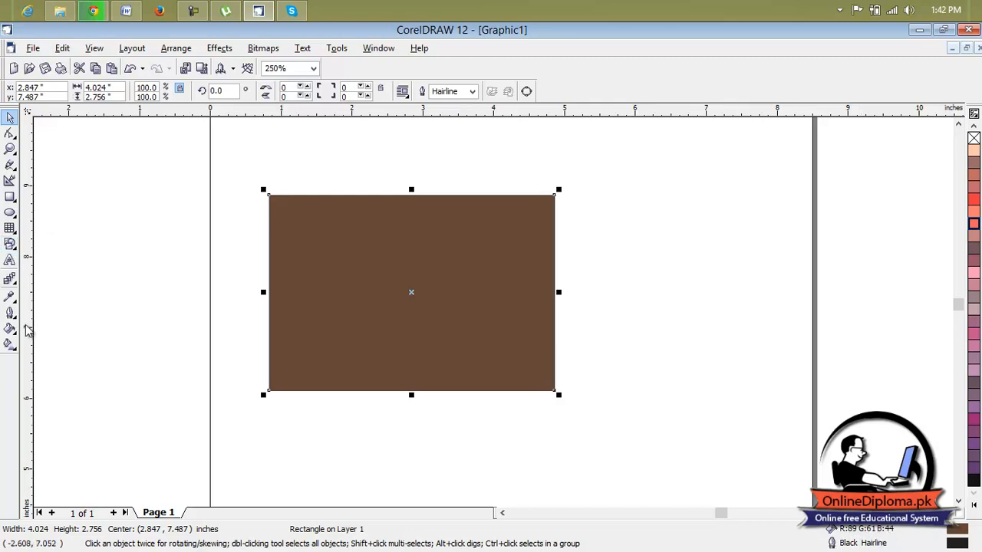
pyautogui.click(15, 200)
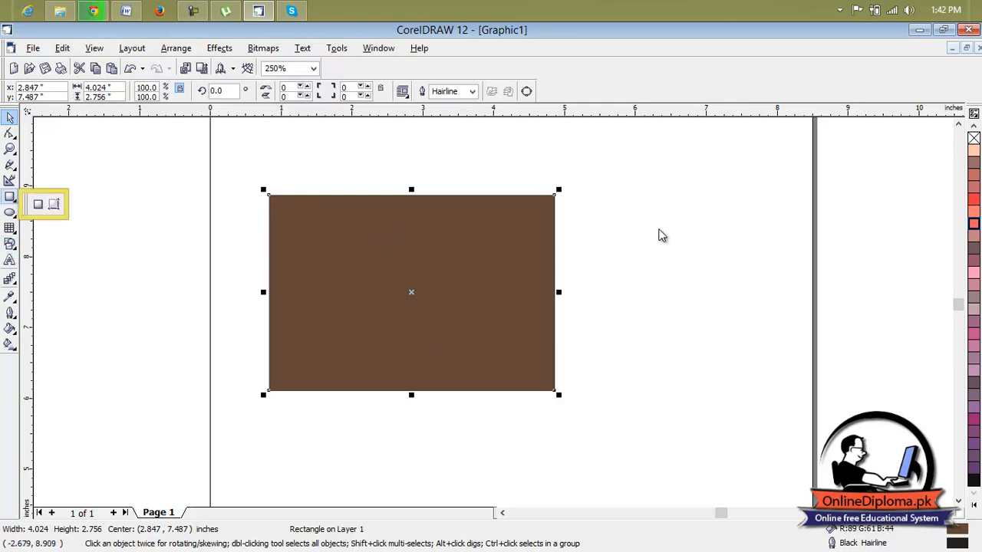
pyautogui.click(644, 213)
pyautogui.click(10, 197)
pyautogui.moveTo(660, 203); pyautogui.dragTo(839, 353)
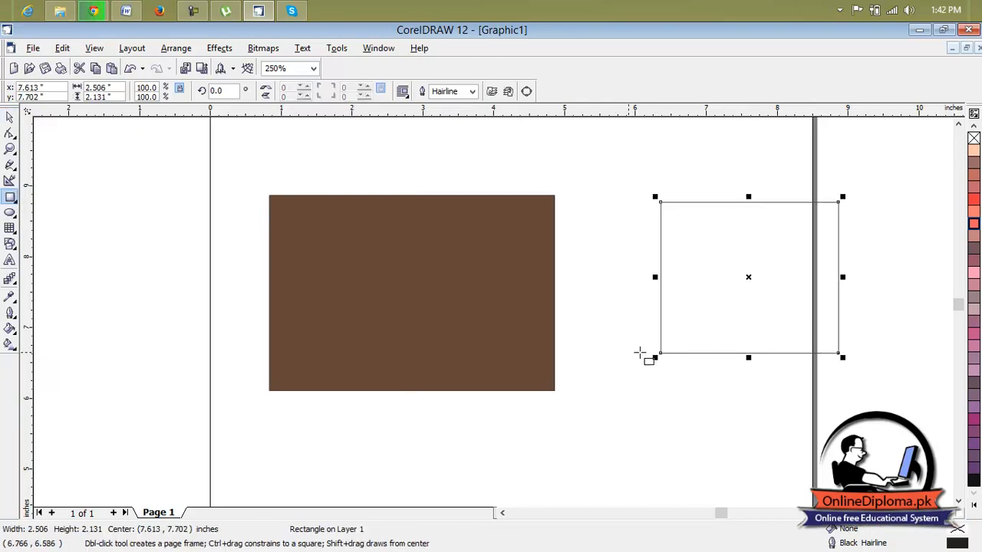
pyautogui.press('Tab')
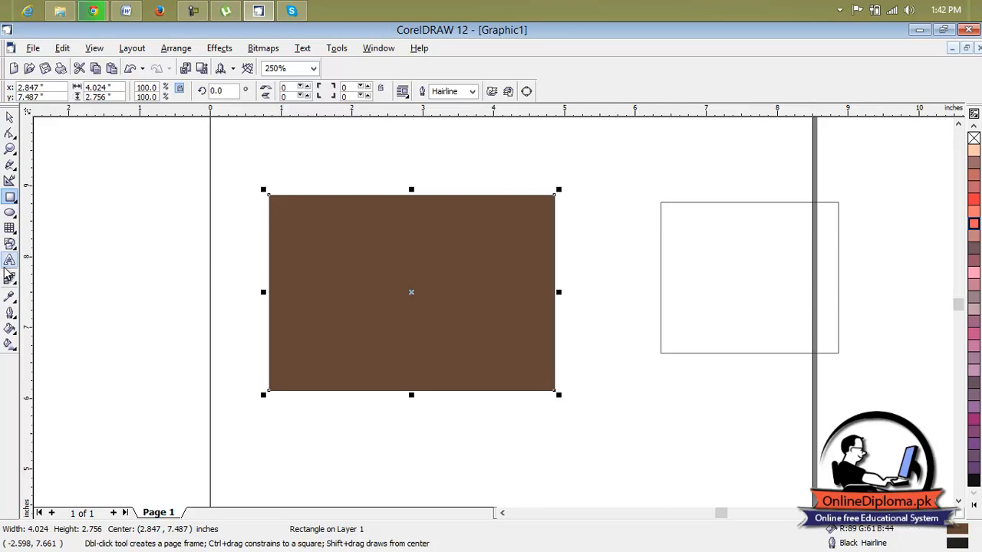
pyautogui.click(9, 344)
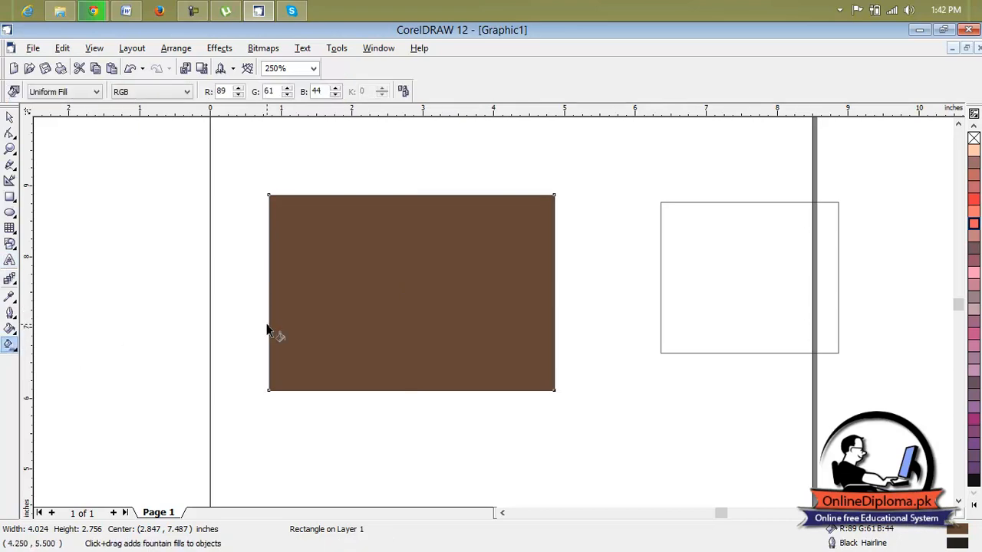
pyautogui.click(14, 348)
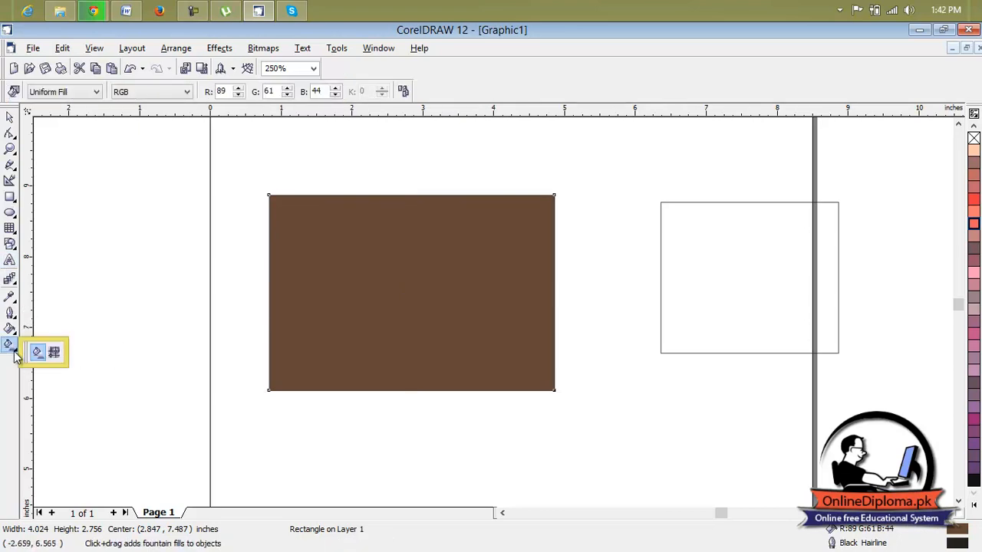
pyautogui.click(18, 349)
pyautogui.click(13, 332)
pyautogui.click(49, 340)
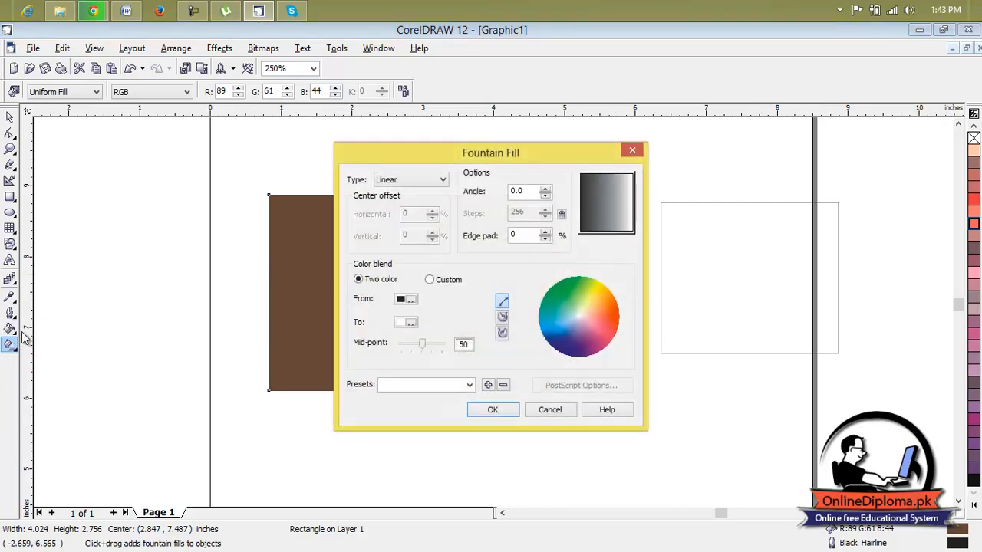
pyautogui.click(631, 151)
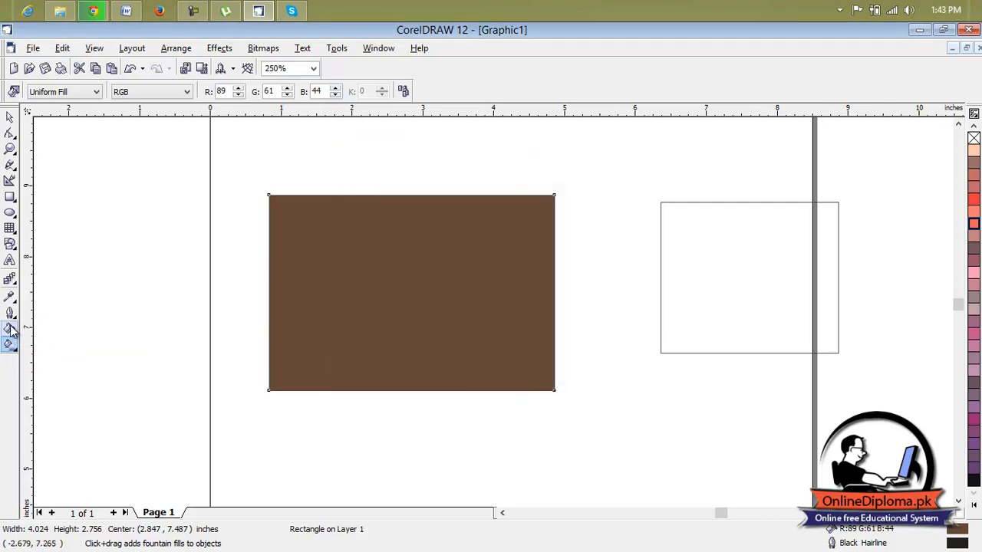
# Try an orange for the brown rectangle's uniform fill, re-enter R 89, G 61, B 44 instead, and apply it
pyautogui.click(12, 328)
pyautogui.click(36, 338)
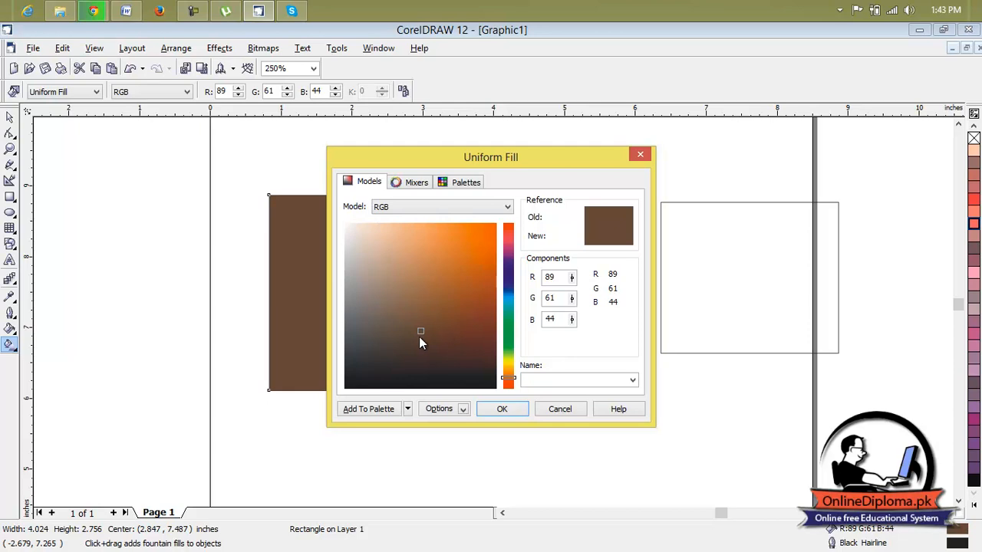
pyautogui.click(476, 246)
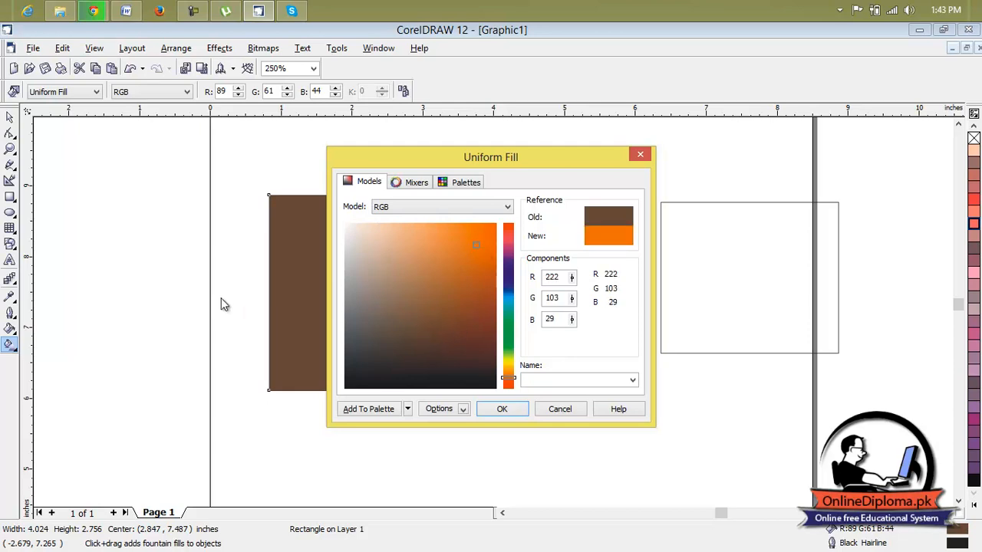
pyautogui.moveTo(566, 277); pyautogui.dragTo(532, 275)
pyautogui.write('89')
pyautogui.moveTo(567, 298); pyautogui.dragTo(546, 303)
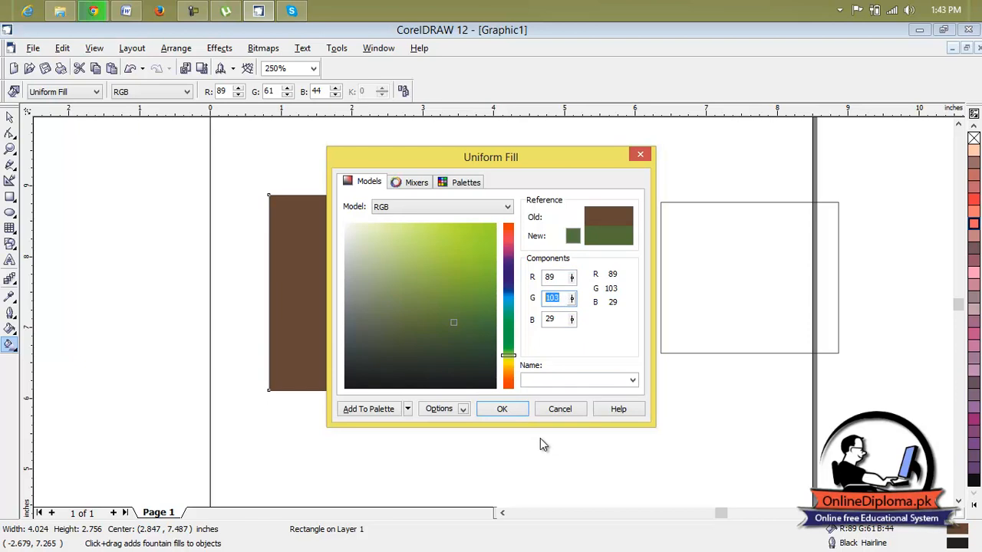
pyautogui.write('61')
pyautogui.moveTo(567, 319); pyautogui.dragTo(543, 318)
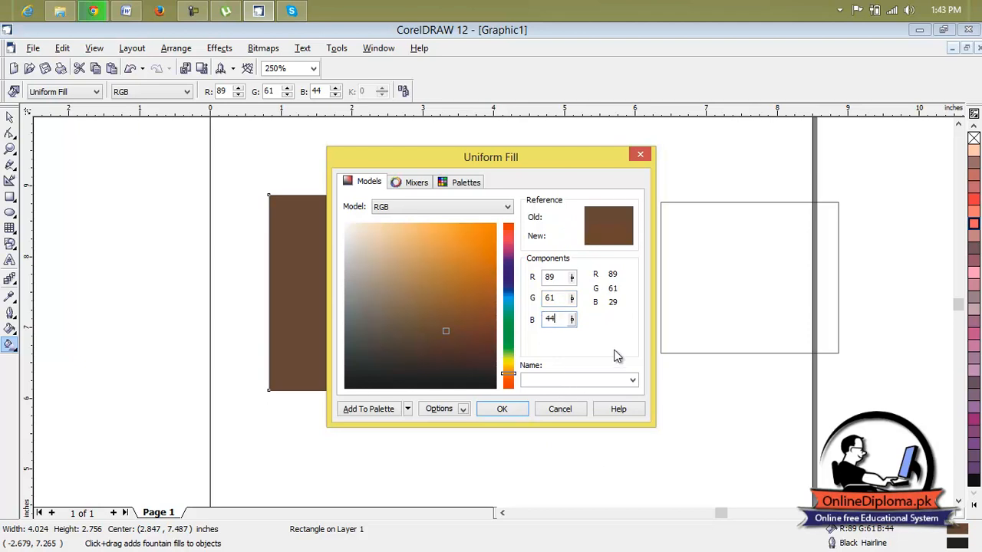
pyautogui.write('44')
pyautogui.click(560, 299)
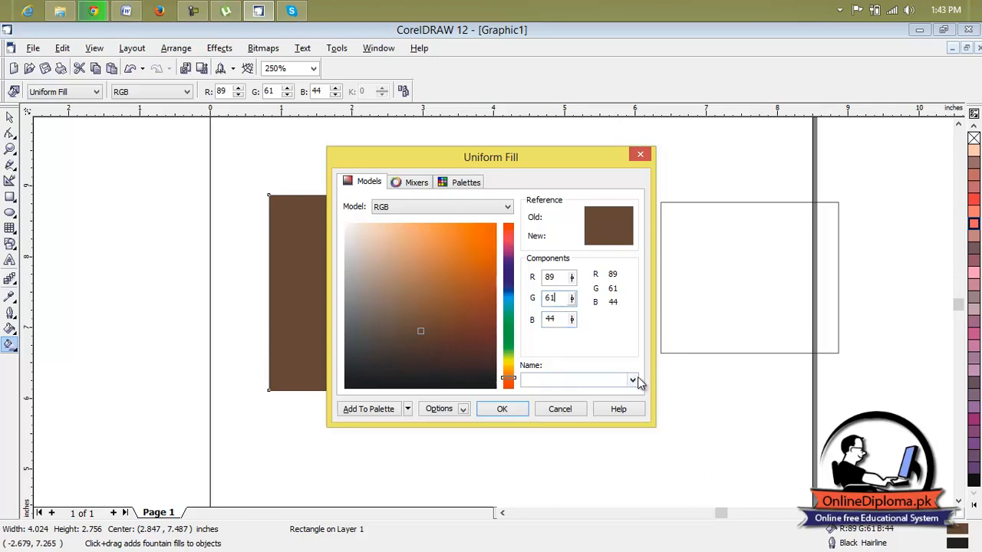
pyautogui.click(502, 410)
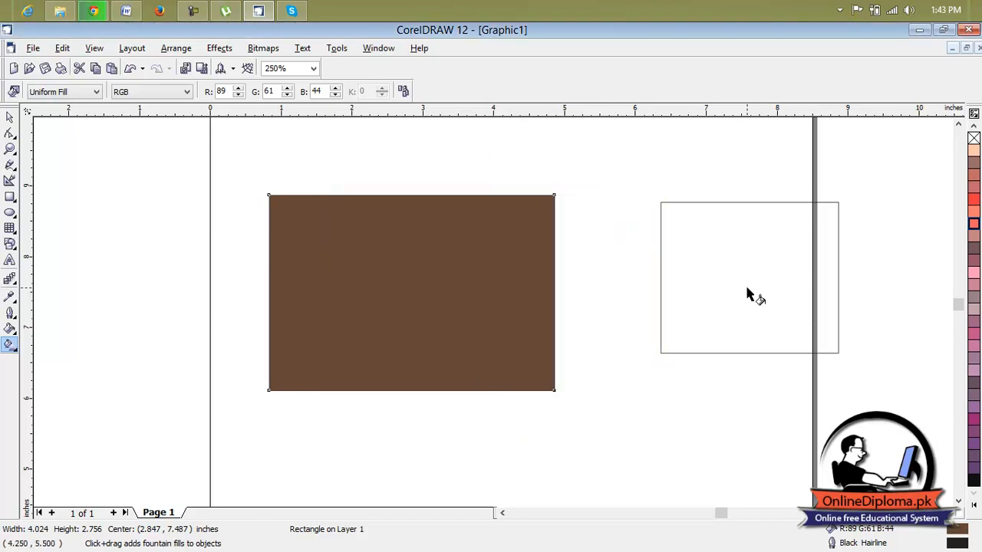
# Give the unfilled rectangle right of the brown one a uniform RGB fill of 85, 44, 14
pyautogui.click(763, 353)
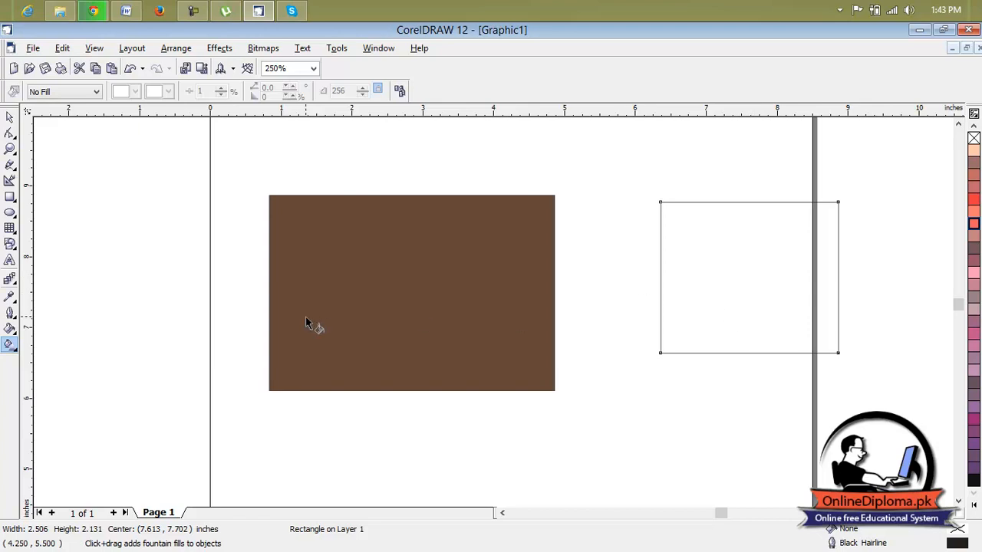
pyautogui.click(378, 323)
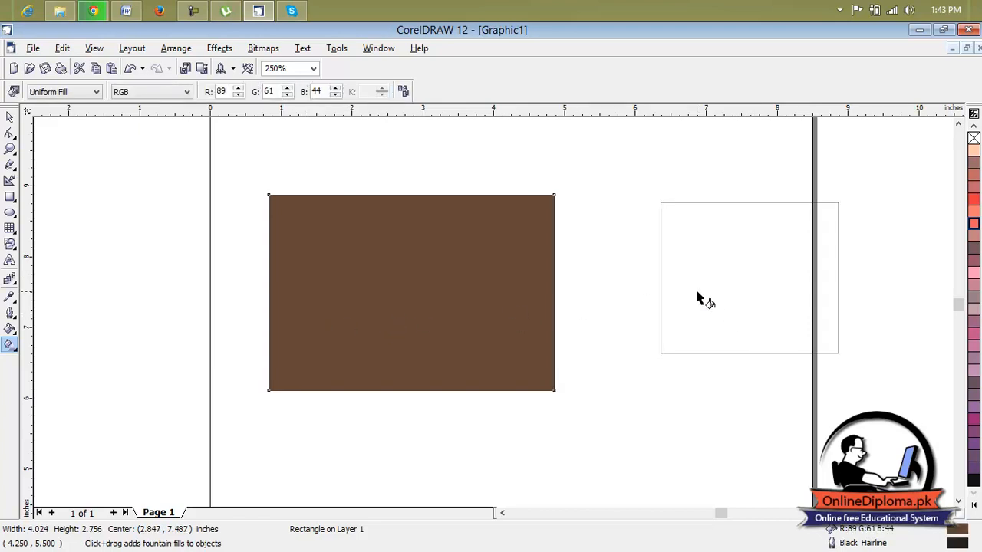
pyautogui.click(685, 326)
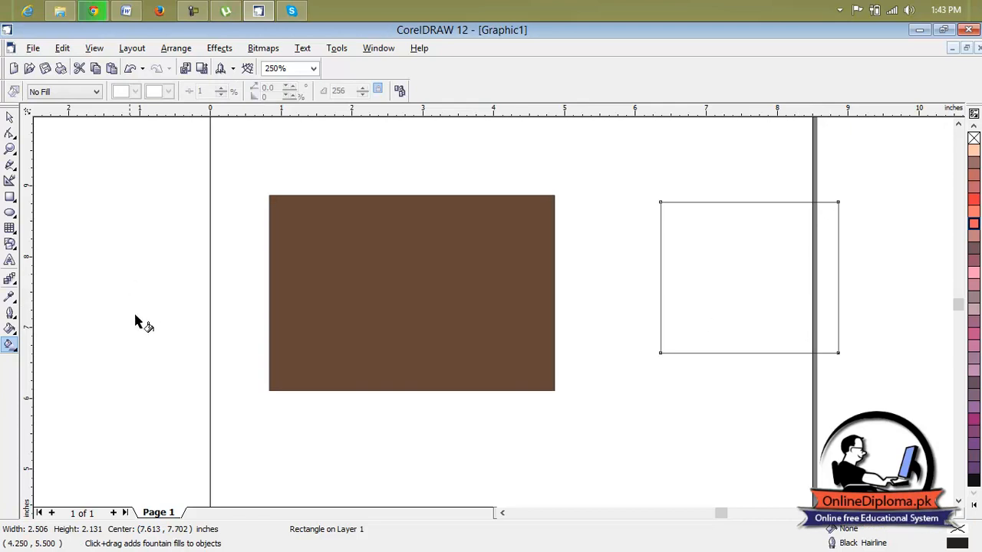
pyautogui.click(14, 349)
pyautogui.click(15, 333)
pyautogui.click(15, 334)
pyautogui.click(15, 341)
pyautogui.click(15, 339)
pyautogui.click(13, 331)
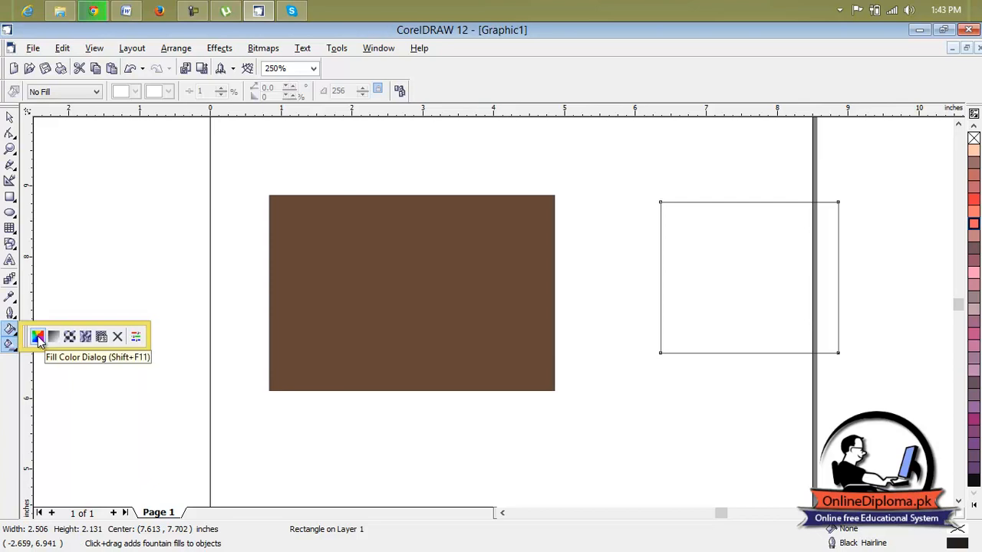
pyautogui.click(38, 338)
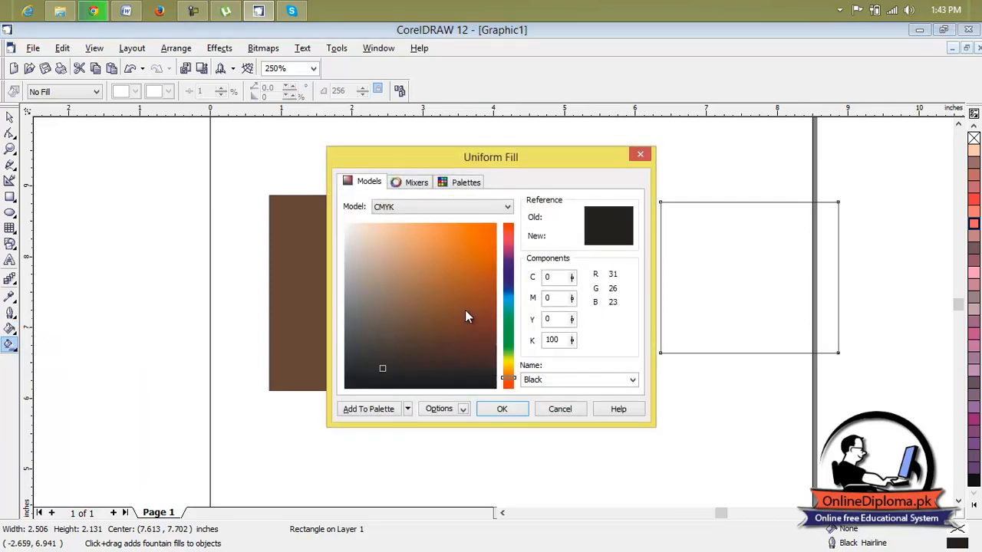
pyautogui.click(491, 206)
pyautogui.click(460, 236)
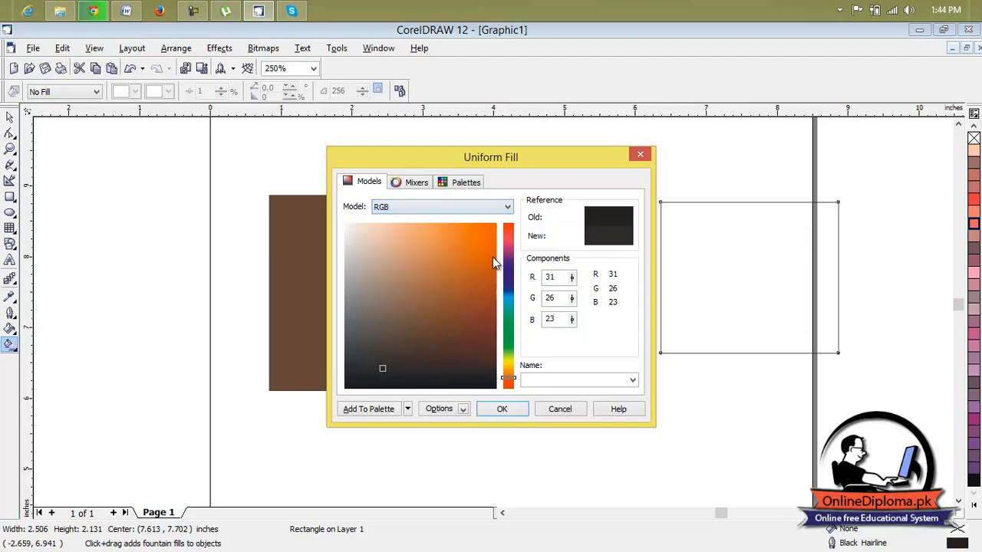
pyautogui.doubleClick(551, 277)
pyautogui.doubleClick(549, 298)
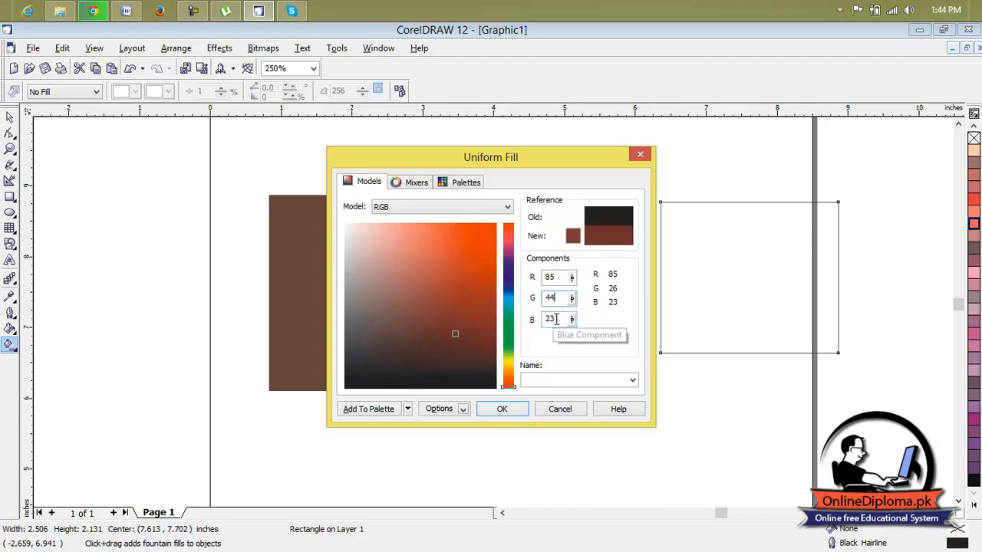
pyautogui.doubleClick(547, 319)
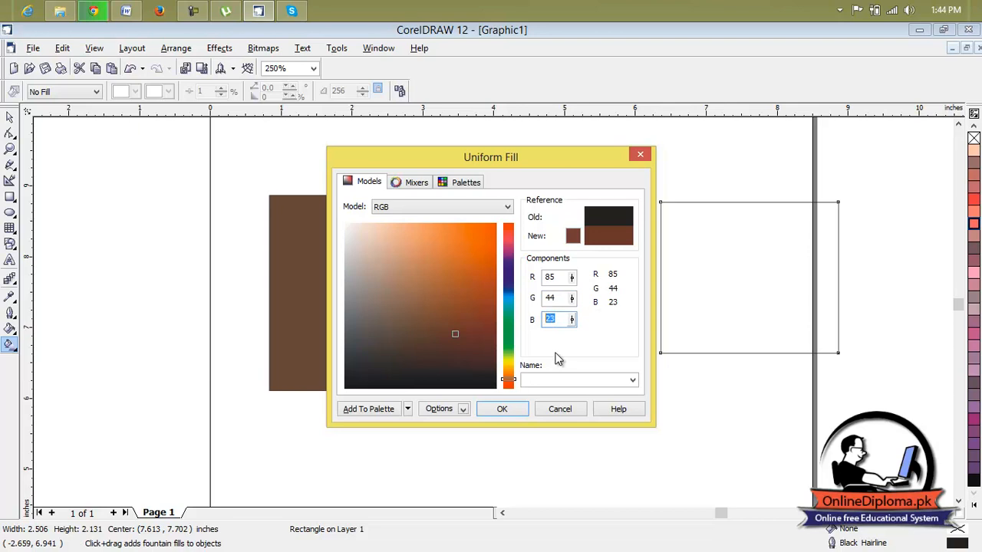
pyautogui.click(514, 408)
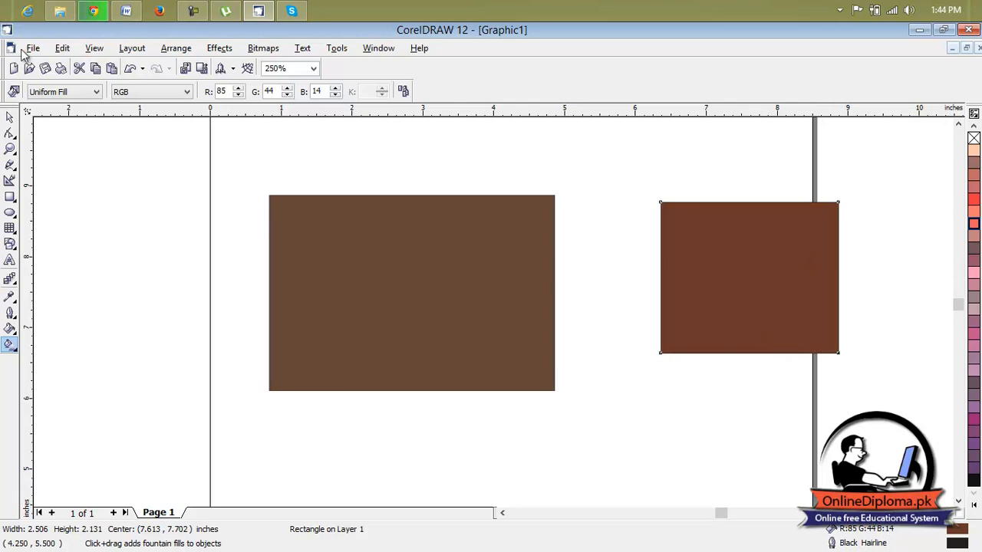
# Delete both brown rectangles from the page
pyautogui.click(9, 118)
pyautogui.click(406, 223)
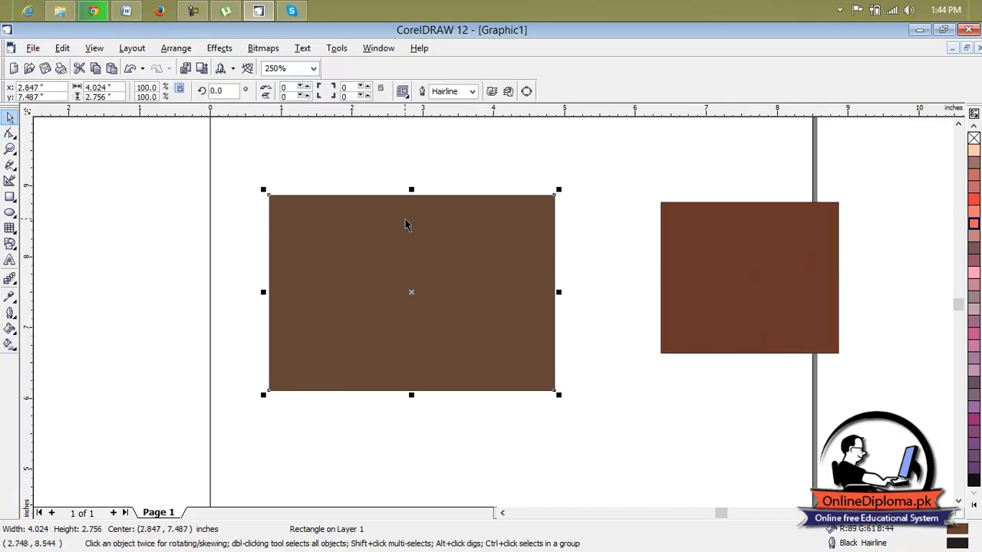
pyautogui.press('Delete')
pyautogui.click(723, 291)
pyautogui.press('Delete')
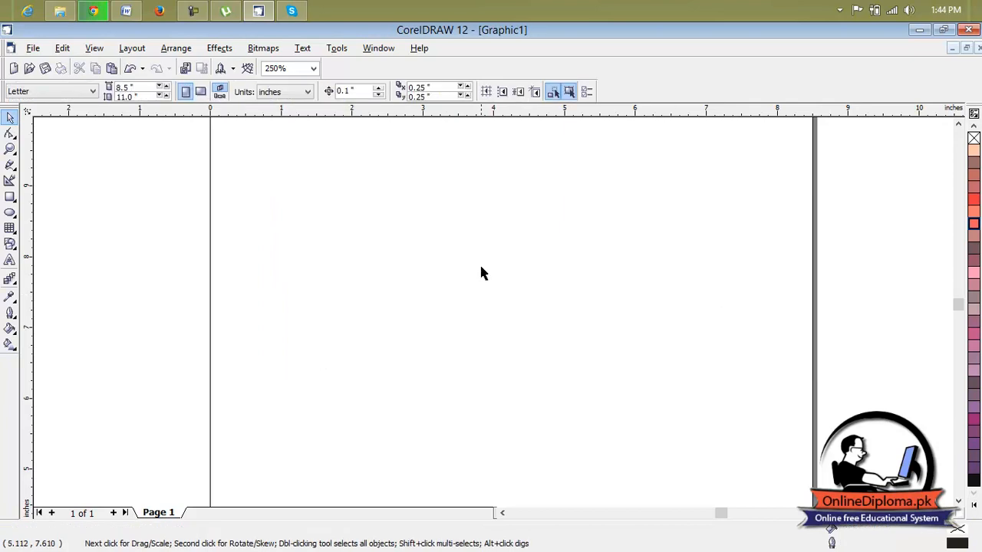
# Draw a rectangle about 5.86 by 3.15 inches across the upper part of the page and fill it with Light Violet
pyautogui.click(10, 313)
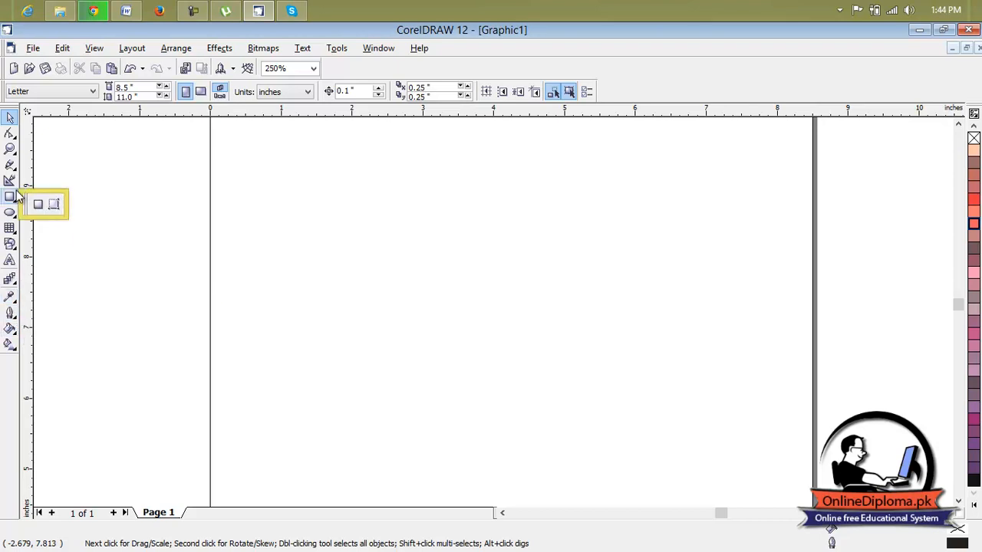
pyautogui.click(15, 196)
pyautogui.moveTo(259, 178)
pyautogui.mouseDown()
pyautogui.moveTo(554, 300)
pyautogui.moveTo(675, 400)
pyautogui.mouseUp()
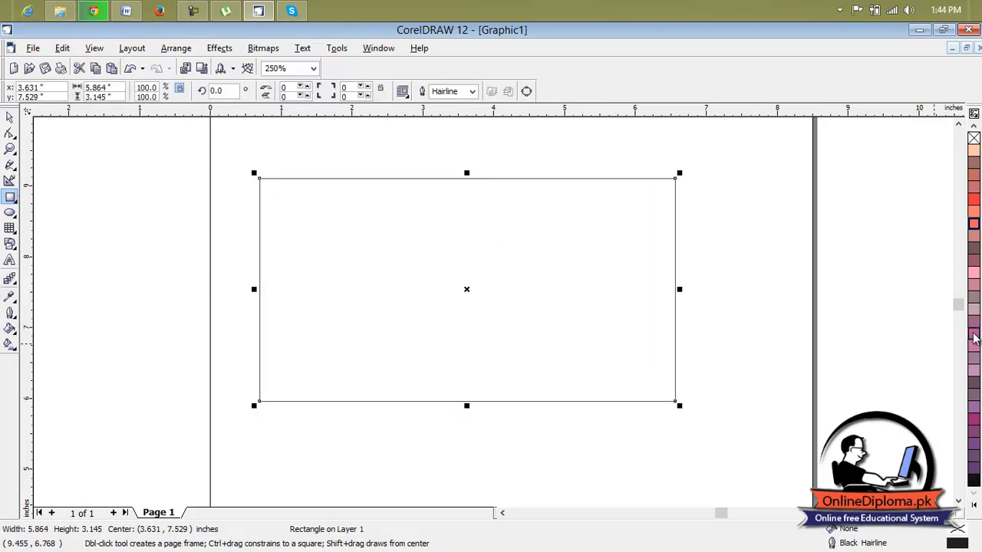
pyautogui.click(973, 273)
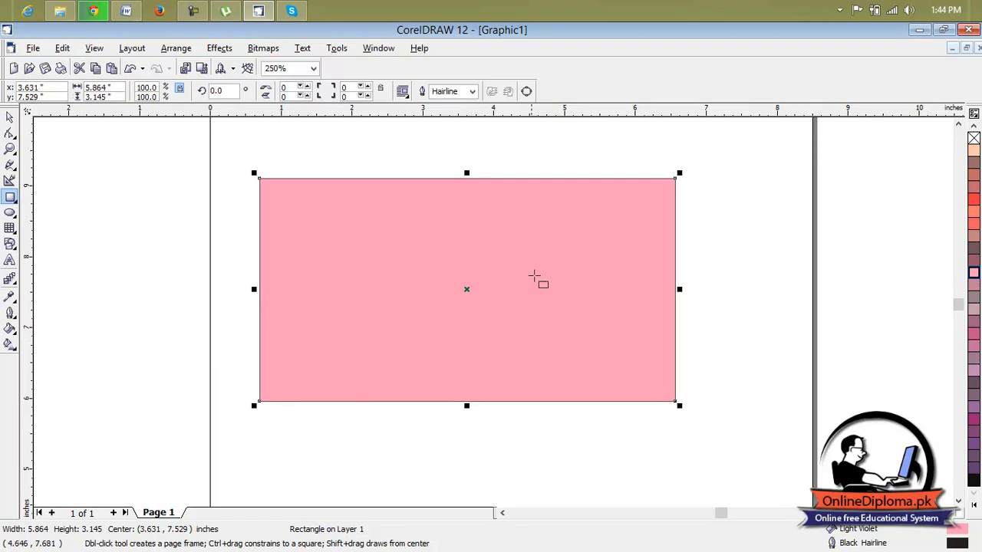
# Give the pink rectangle an 8 pt outline, trying Violet before coloring it Crimson
pyautogui.click(10, 312)
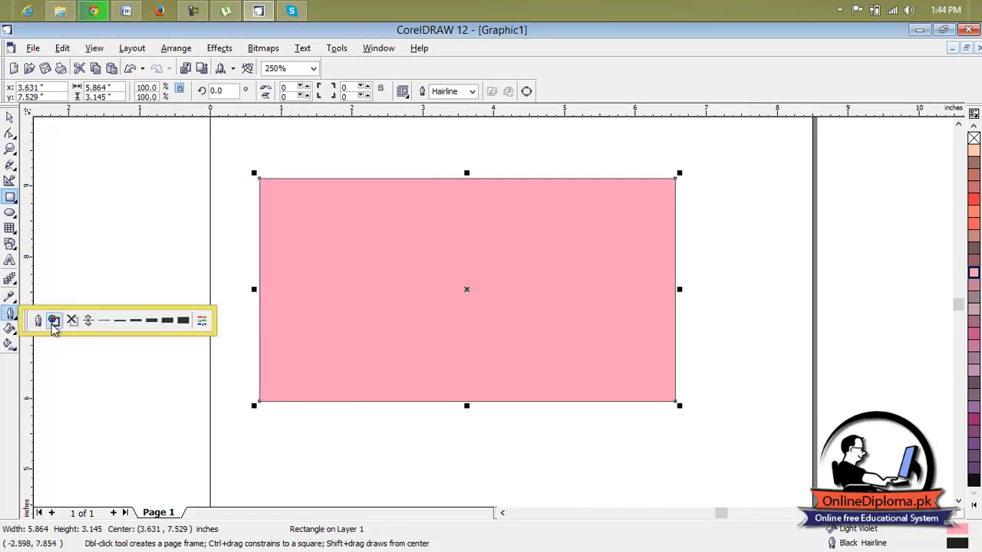
pyautogui.click(151, 320)
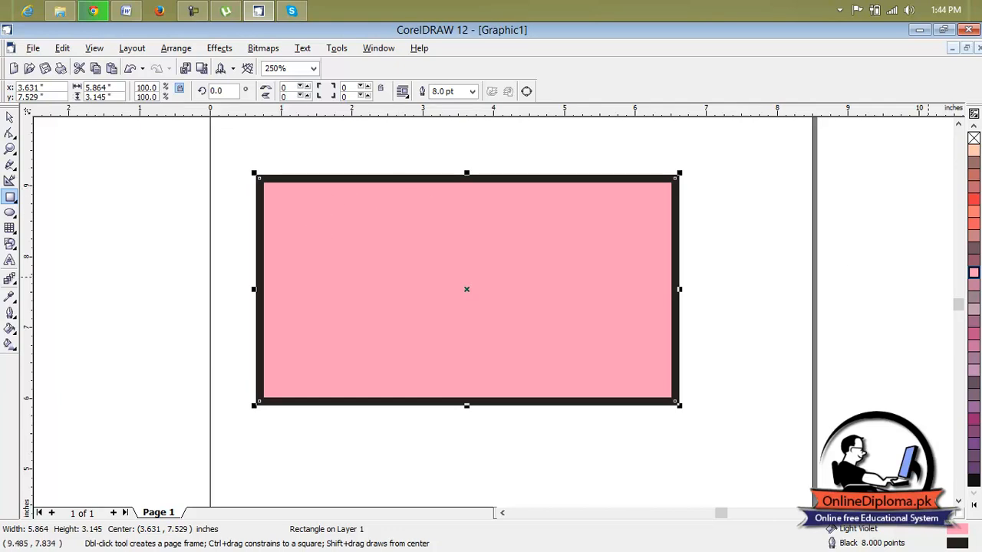
pyautogui.rightClick(974, 286)
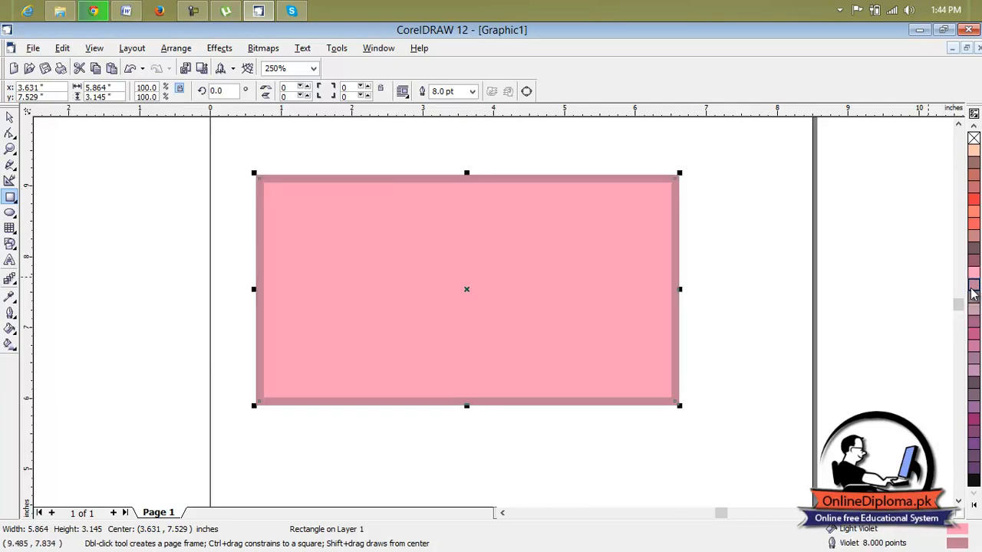
pyautogui.rightClick(974, 163)
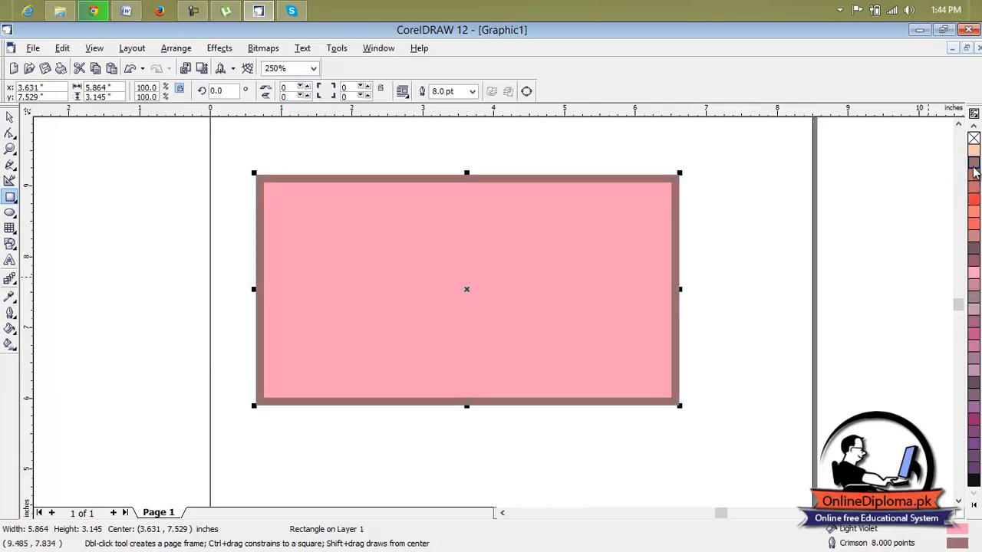
# Set the rectangle's outline width to 16 pt in the Outline Pen settings
pyautogui.click(10, 313)
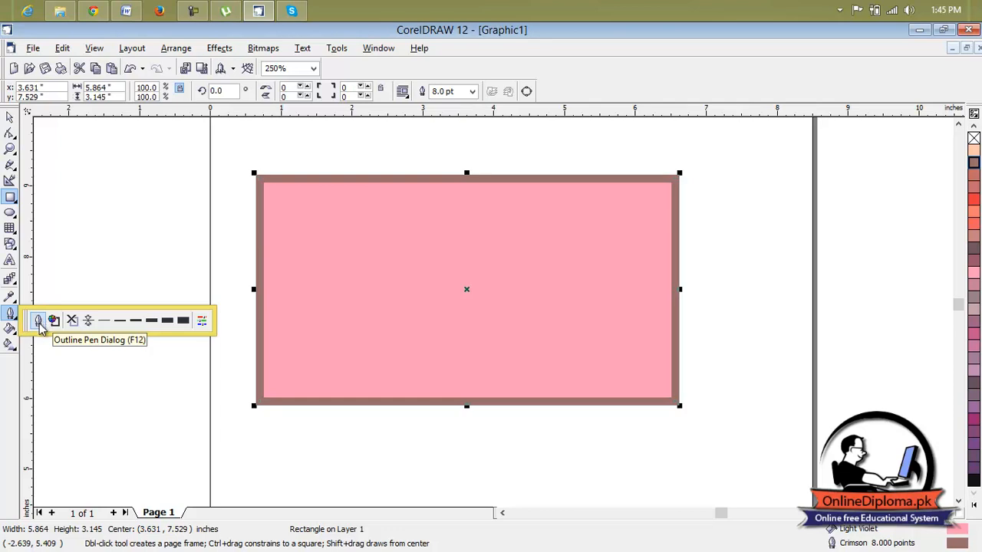
pyautogui.click(39, 320)
pyautogui.moveTo(455, 164); pyautogui.dragTo(794, 116)
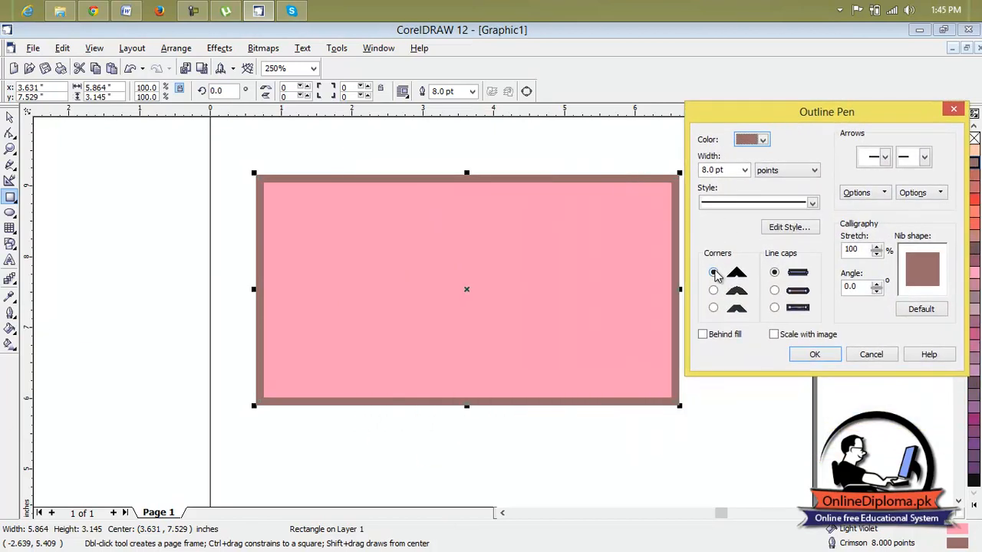
pyautogui.click(744, 169)
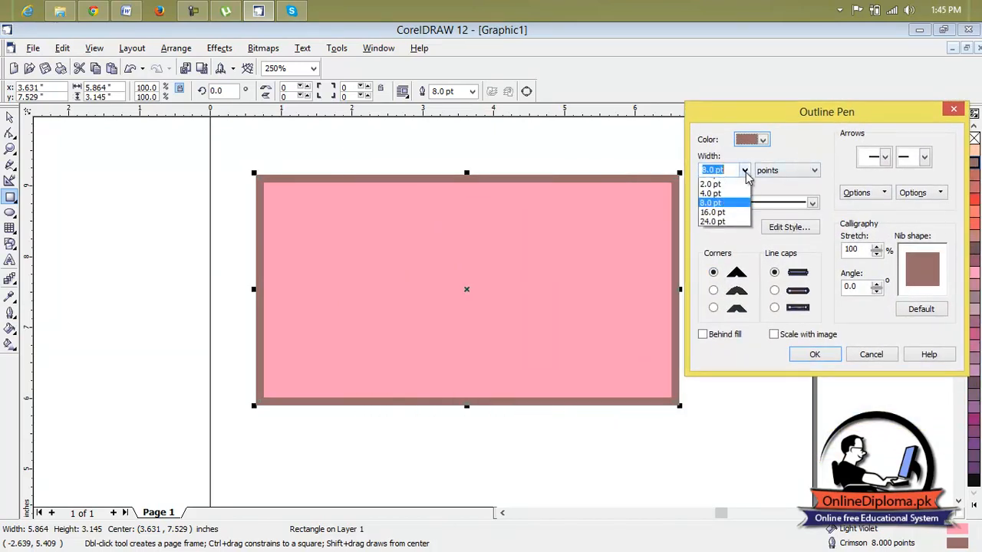
pyautogui.click(717, 250)
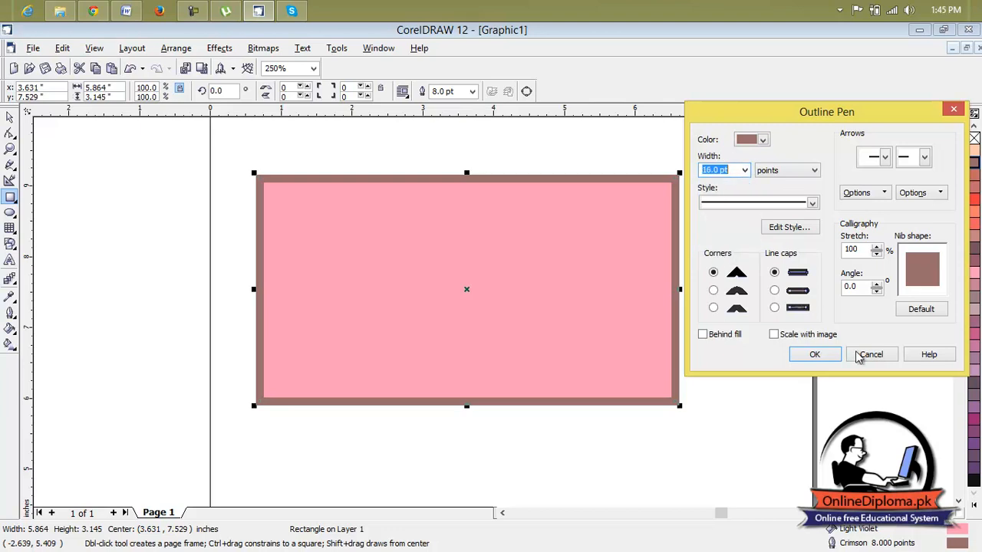
pyautogui.click(832, 357)
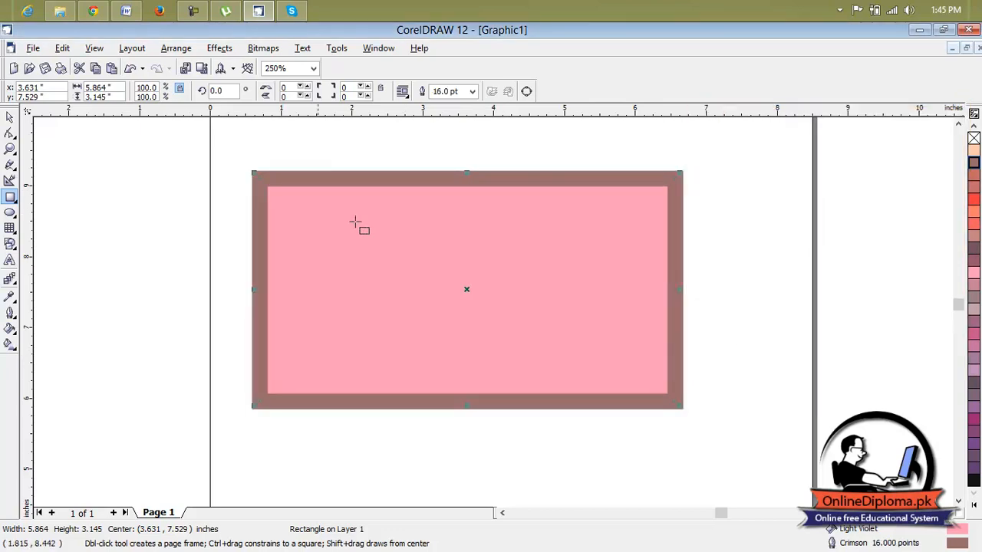
# Switch the outline width units to pixels and apply a dash-dash-dot line style to the rectangle's outline
pyautogui.click(10, 326)
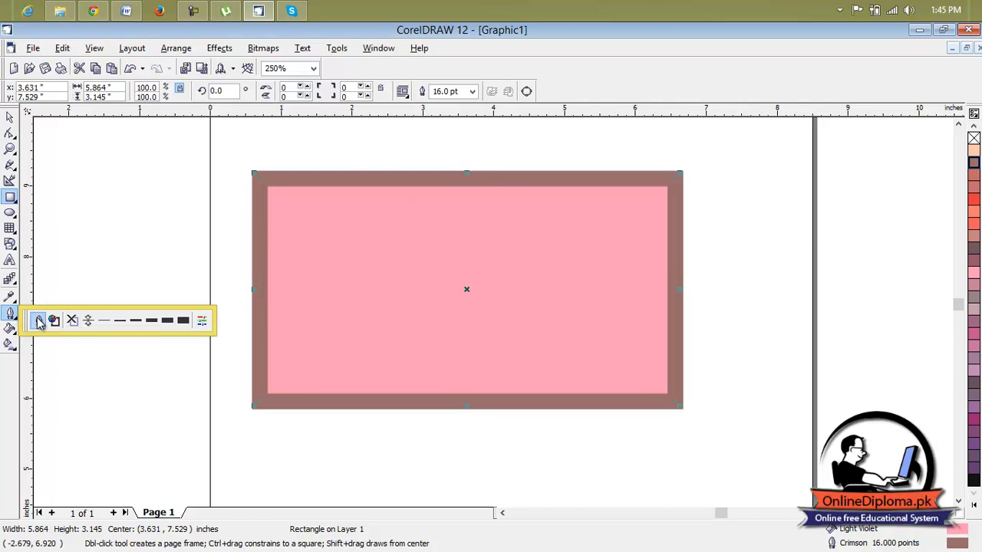
pyautogui.click(38, 320)
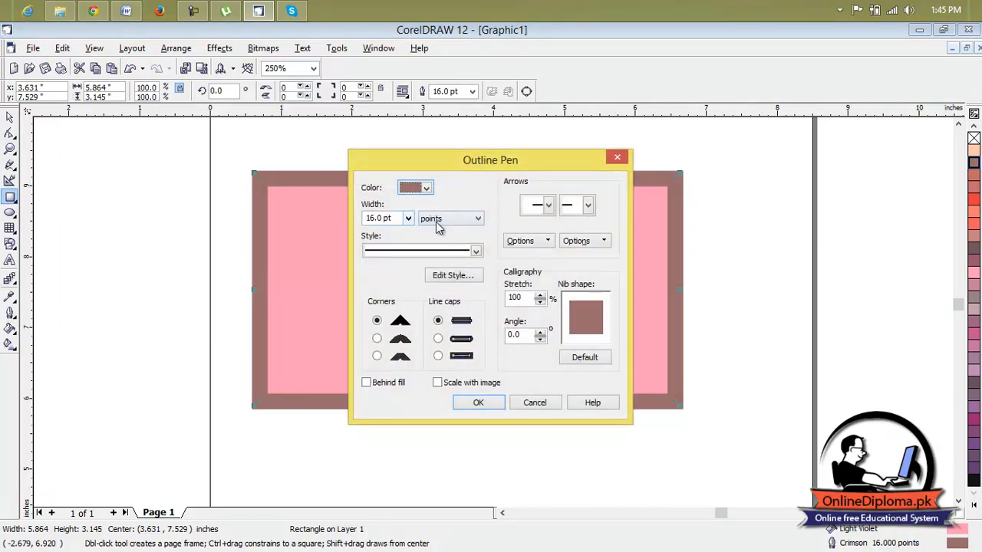
pyautogui.click(436, 221)
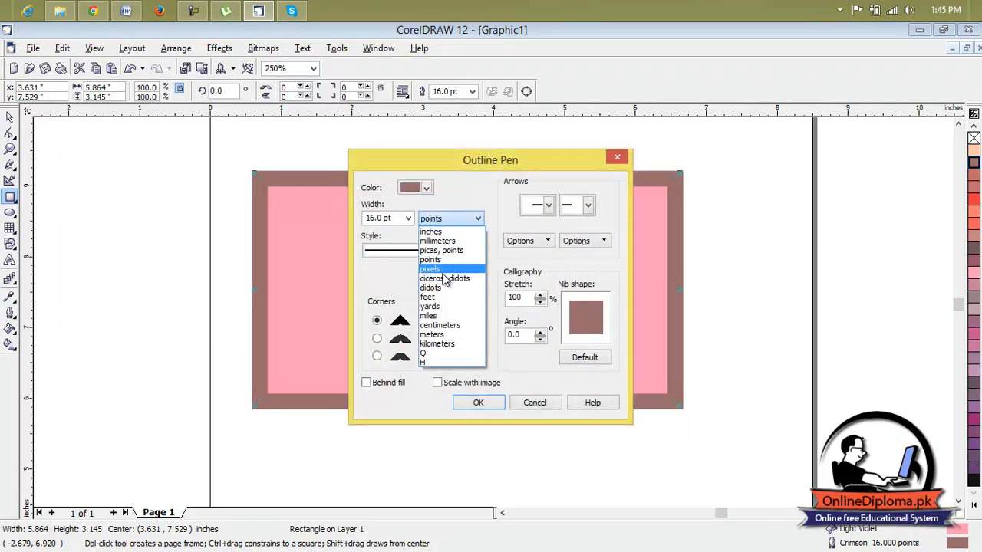
pyautogui.click(430, 269)
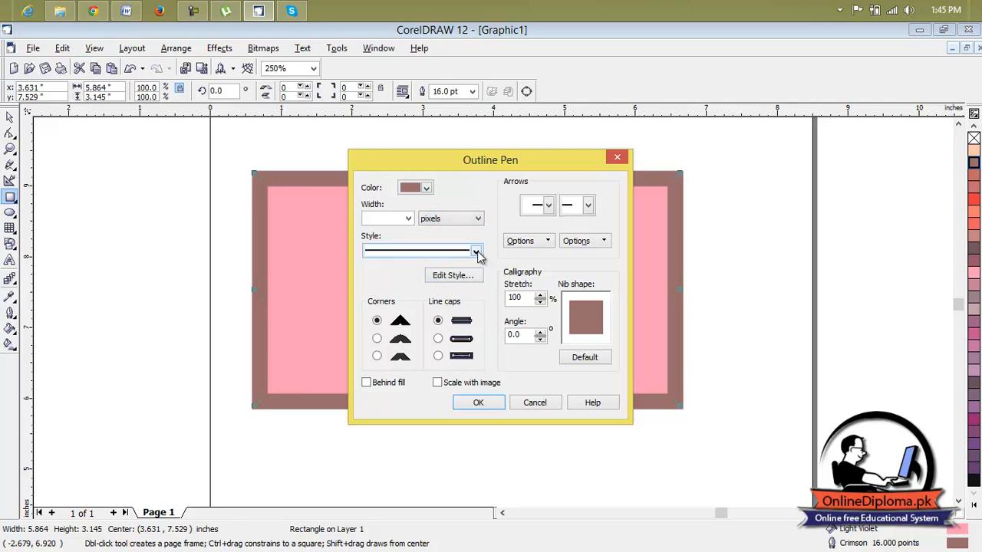
pyautogui.click(476, 253)
pyautogui.moveTo(477, 289); pyautogui.dragTo(476, 362)
pyautogui.click(436, 326)
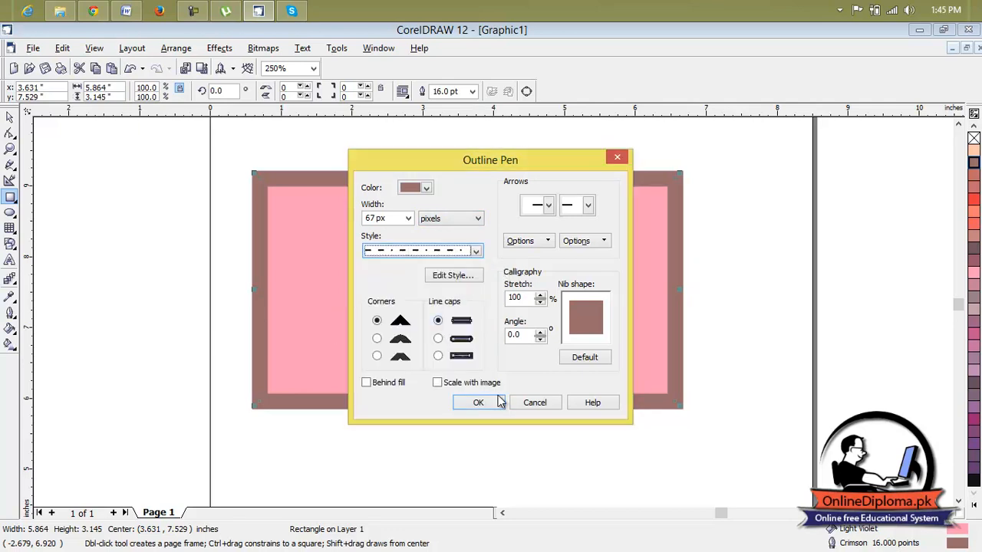
pyautogui.click(477, 403)
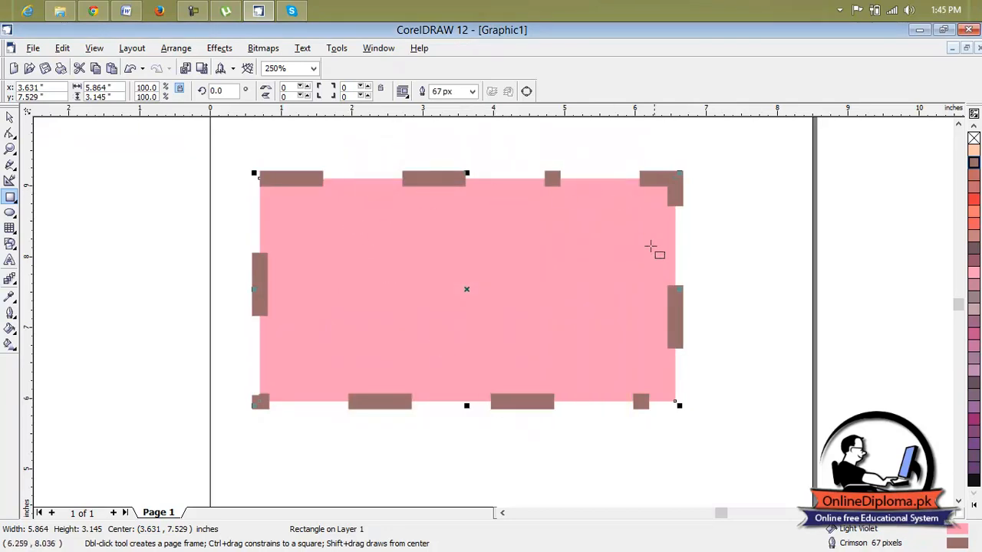
# Change the rectangle's outline style back to a solid line
pyautogui.click(10, 315)
pyautogui.click(38, 320)
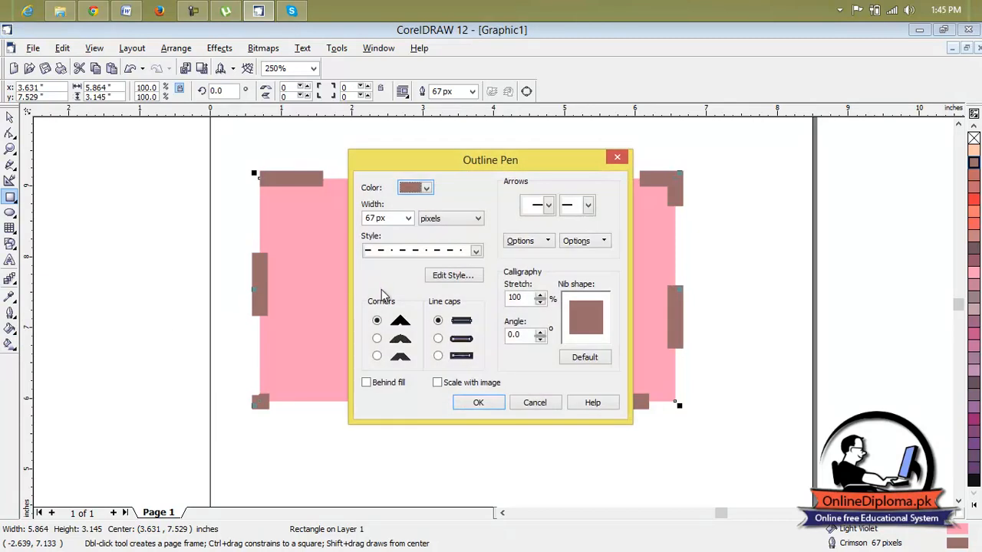
pyautogui.click(447, 258)
pyautogui.moveTo(475, 338); pyautogui.dragTo(479, 268)
pyautogui.click(470, 273)
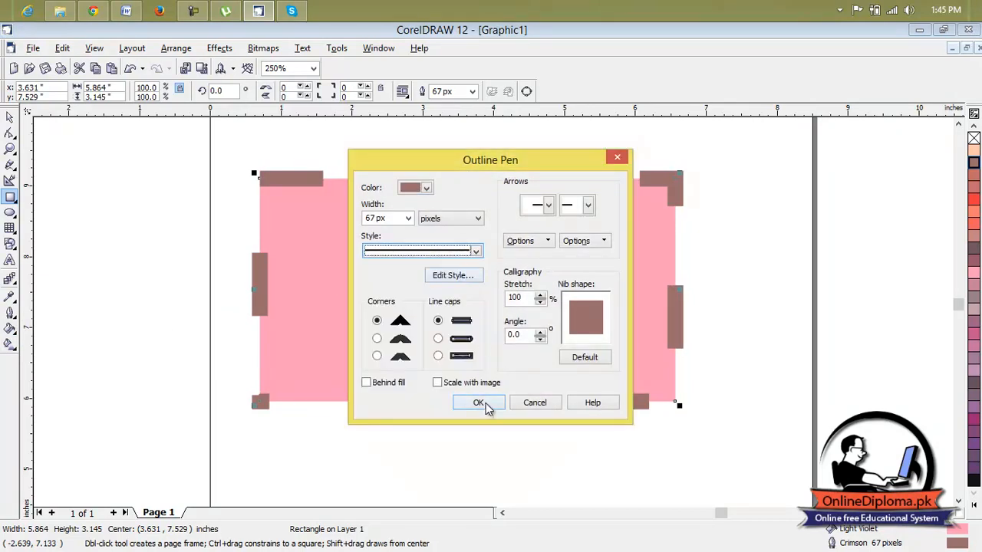
pyautogui.click(485, 407)
# Examine the upper-left corner of the rectangle's outline up close to check its corner shape
pyautogui.scroll(6, 247, 175)
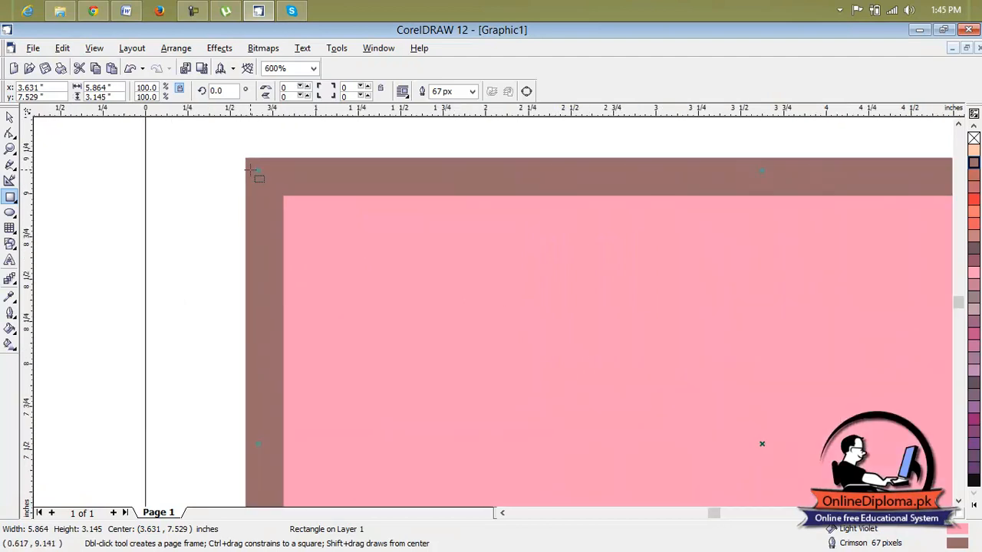
pyautogui.scroll(5, 236, 151)
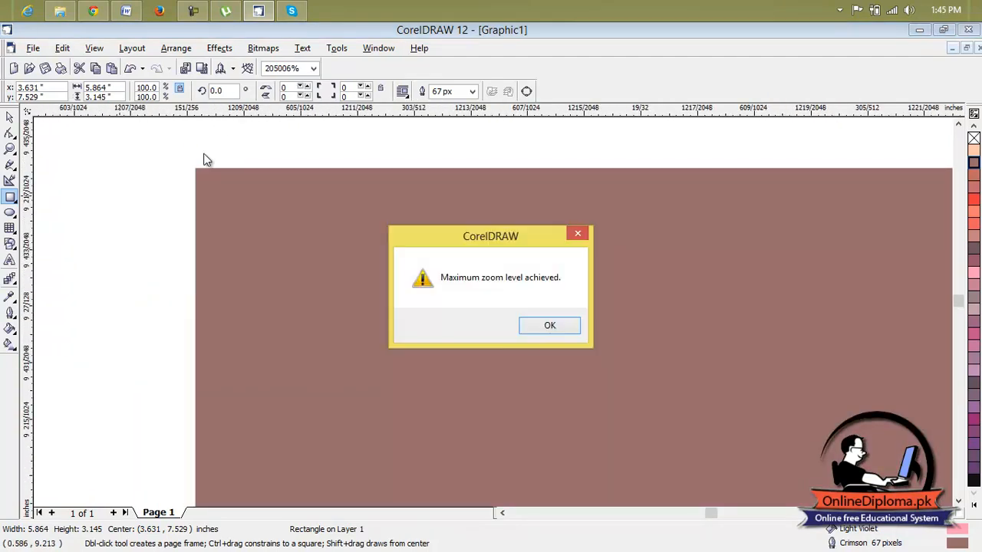
pyautogui.click(551, 330)
pyautogui.scroll(-20, 218, 225)
pyautogui.scroll(5, 222, 198)
pyautogui.scroll(3, 164, 258)
pyautogui.scroll(-15, 158, 254)
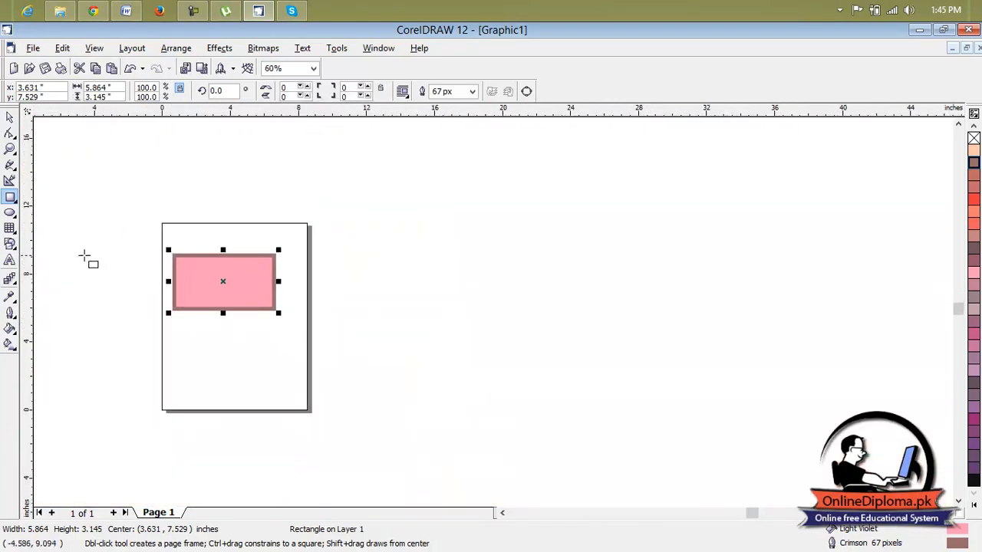
# Apply rounded corners to the rectangle's outline and check the upper-left corner up close
pyautogui.click(10, 312)
pyautogui.click(37, 322)
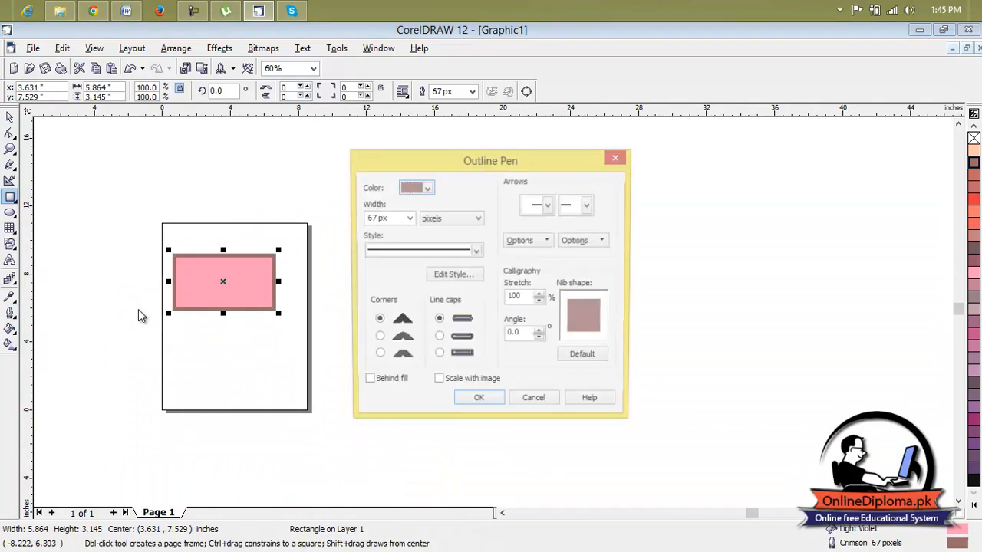
pyautogui.click(377, 338)
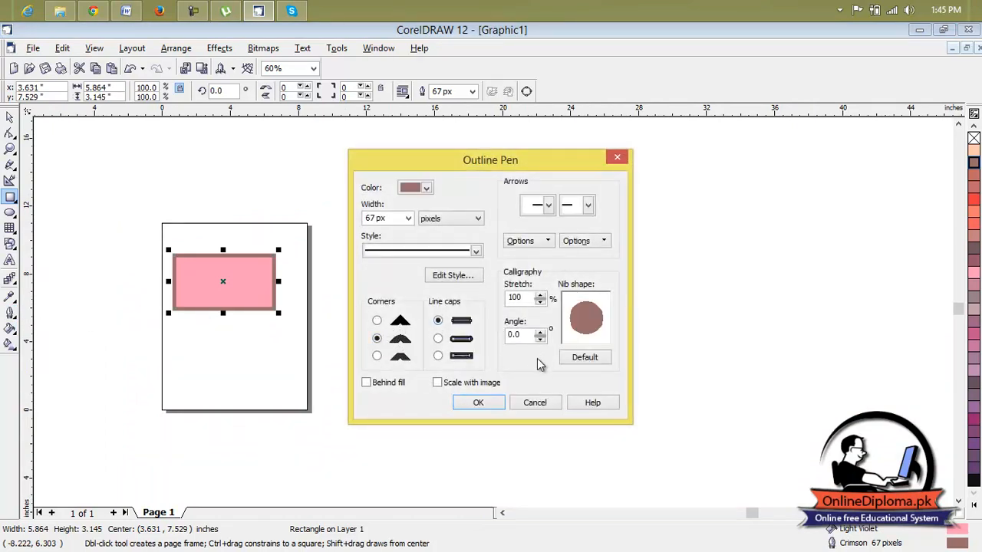
pyautogui.click(477, 403)
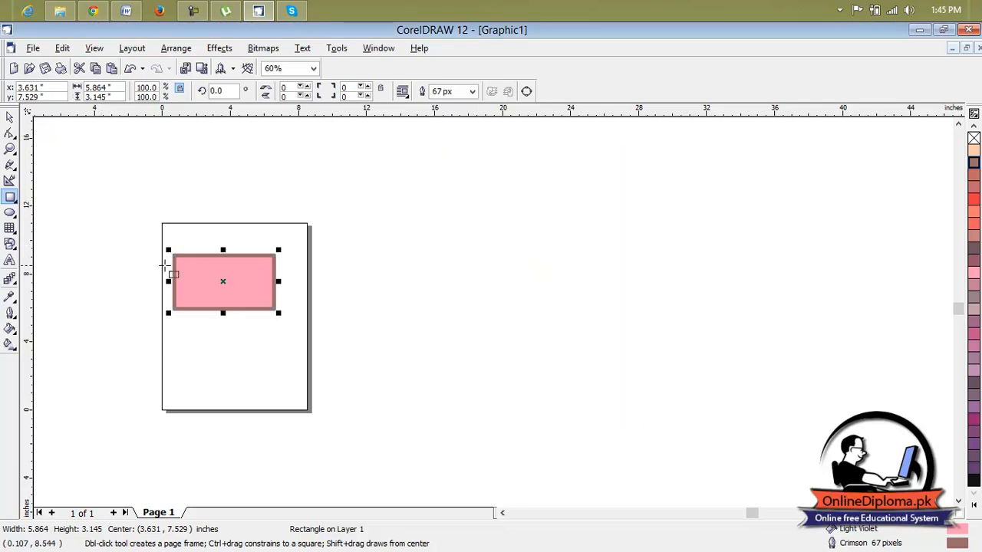
pyautogui.scroll(1, 165, 264)
pyautogui.scroll(8, 161, 259)
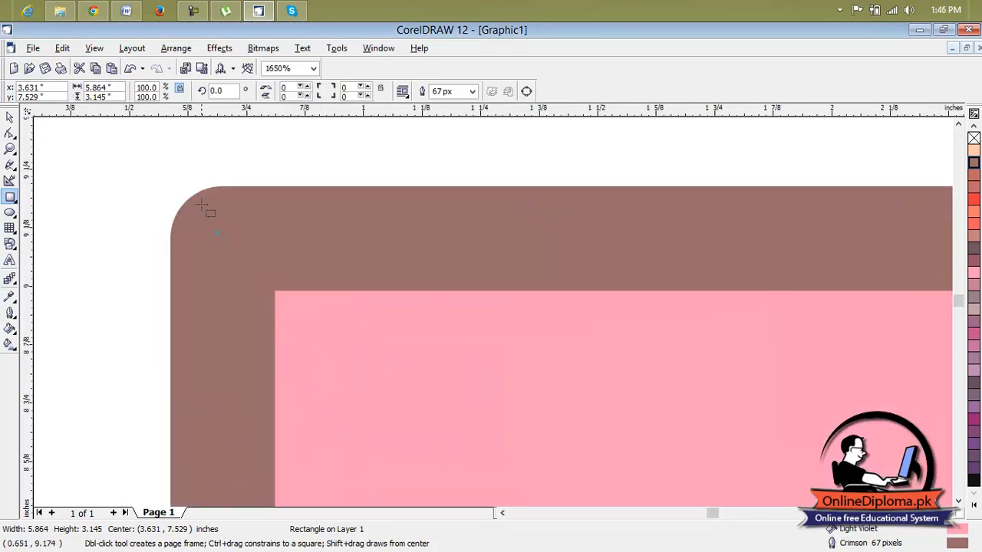
pyautogui.scroll(-8, 173, 236)
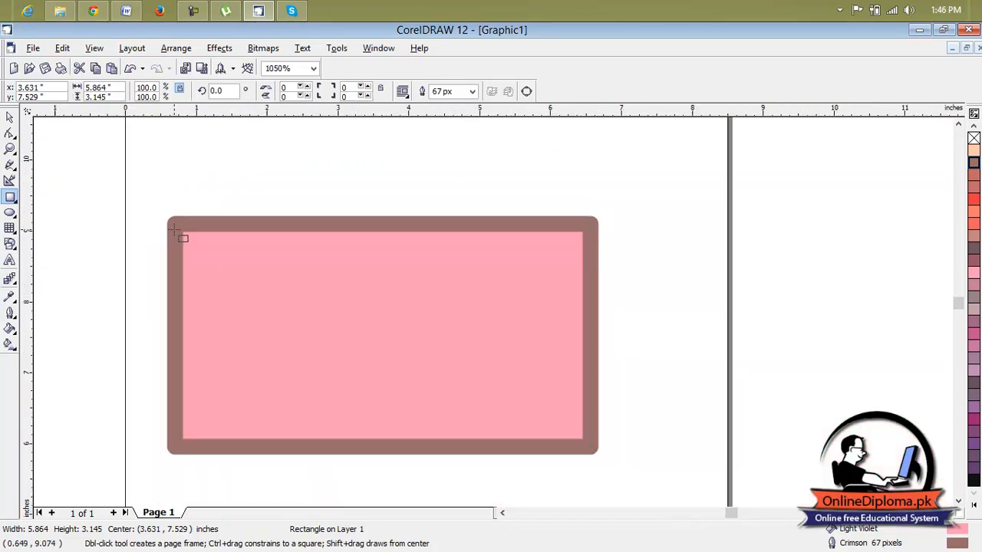
# Change the rectangle's outline color to Deep Blue in the Outline Pen settings
pyautogui.click(12, 313)
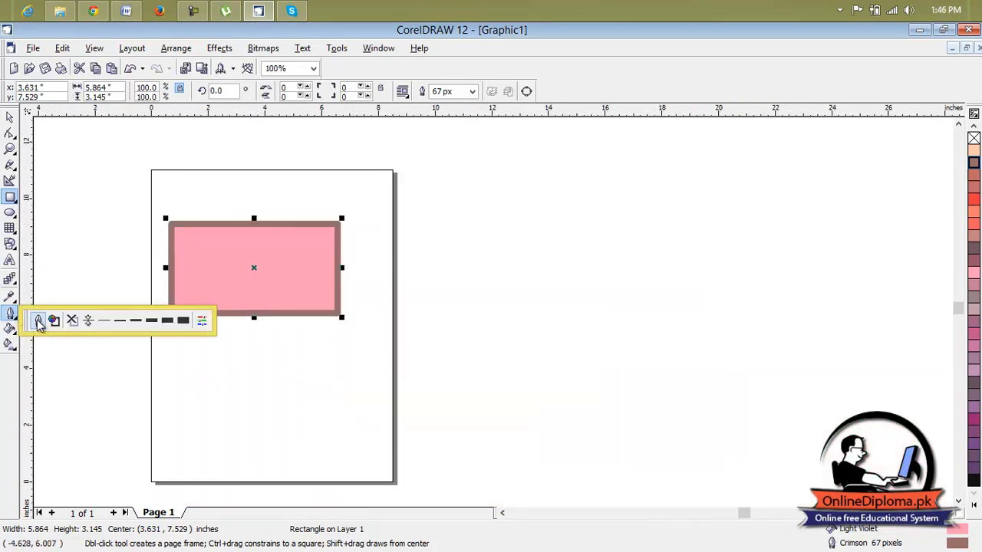
pyautogui.click(39, 322)
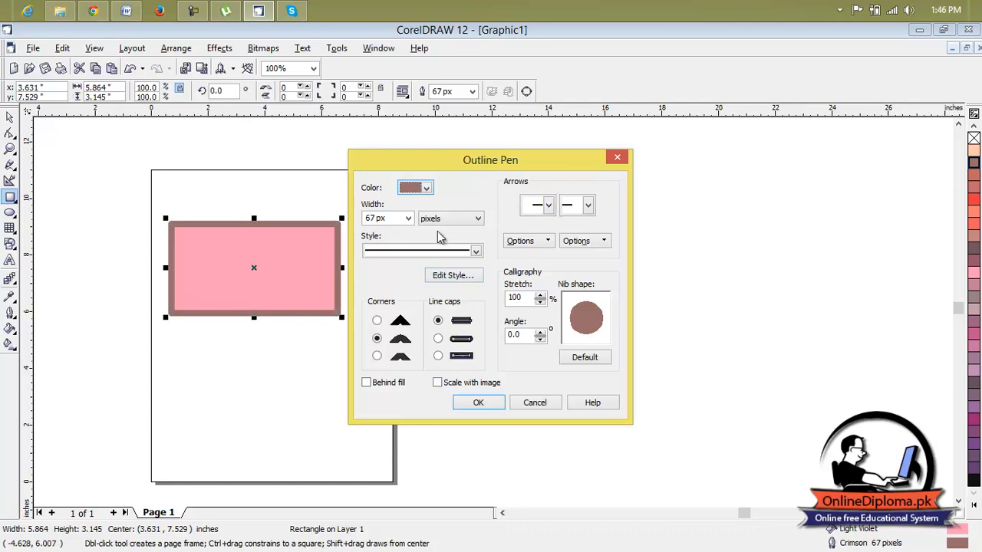
pyautogui.click(426, 188)
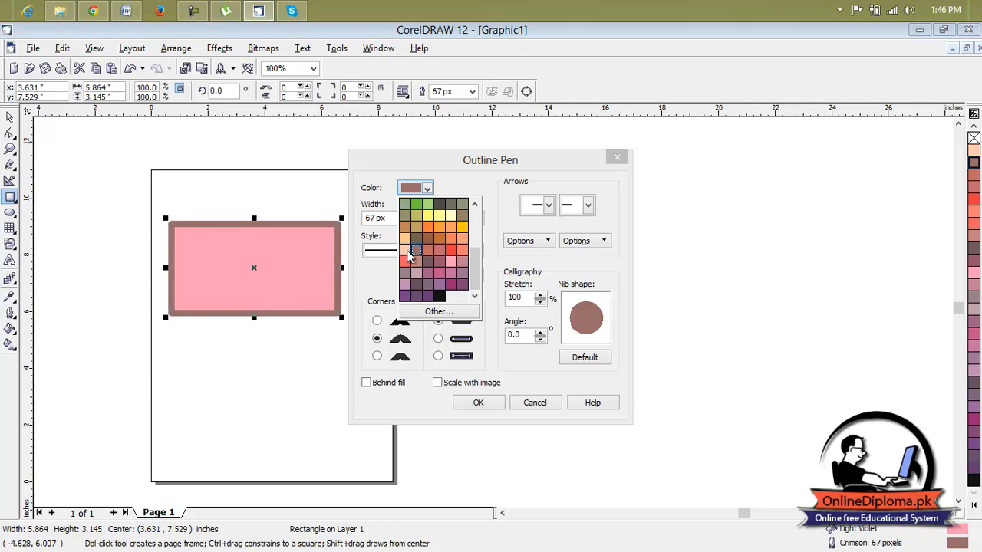
pyautogui.click(429, 296)
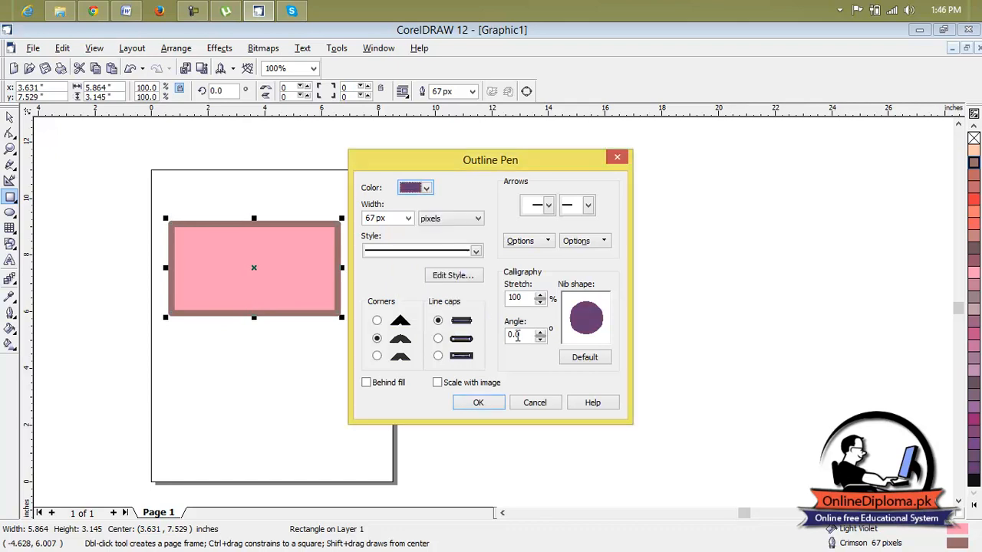
# Set the rectangle's calligraphy nib angle to 10 degrees, apply the outline settings and check the upper-left corner up close
pyautogui.click(539, 246)
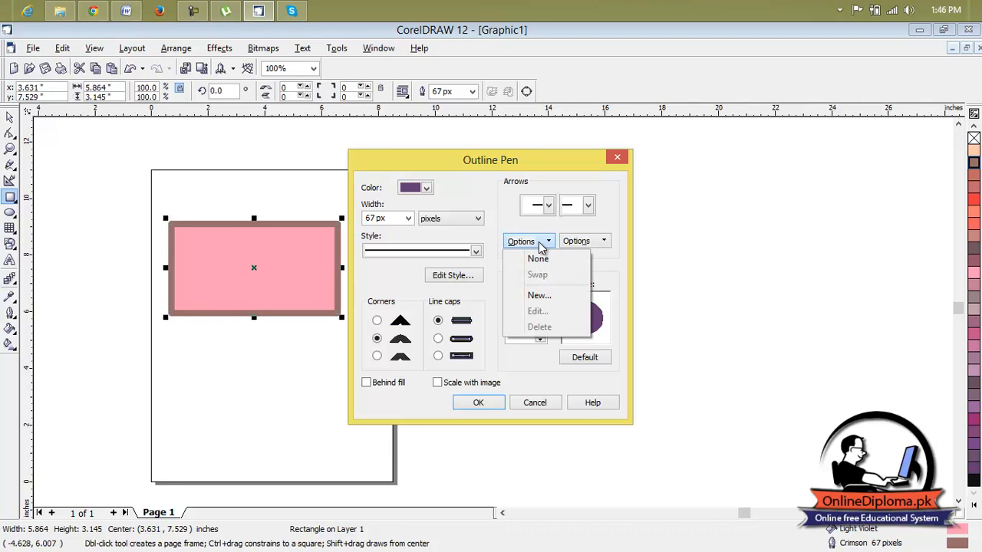
pyautogui.click(567, 243)
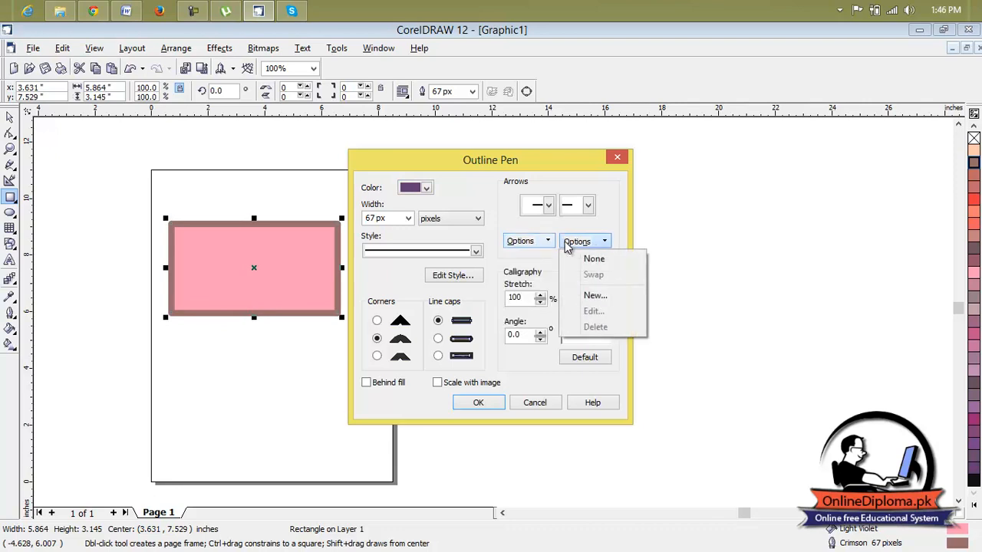
pyautogui.click(494, 240)
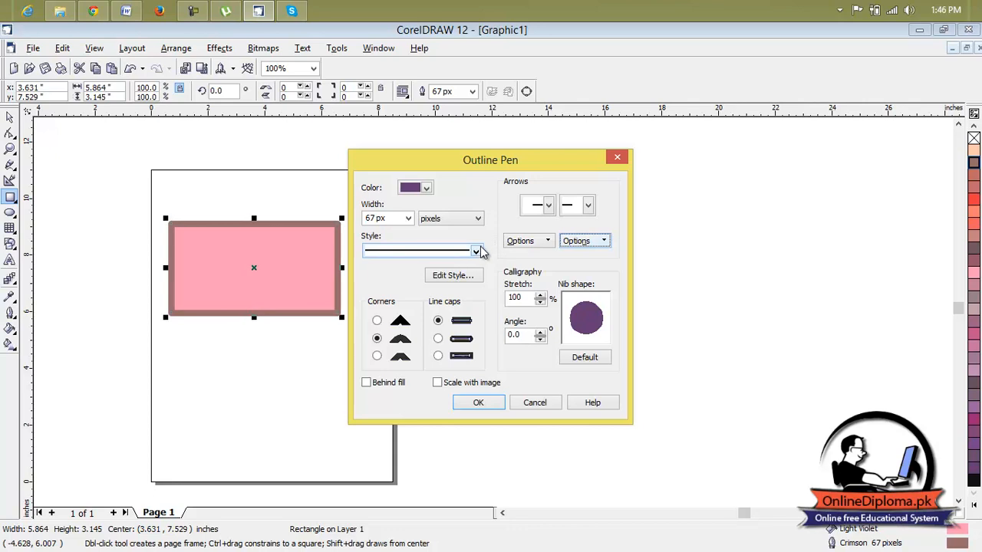
pyautogui.click(539, 296)
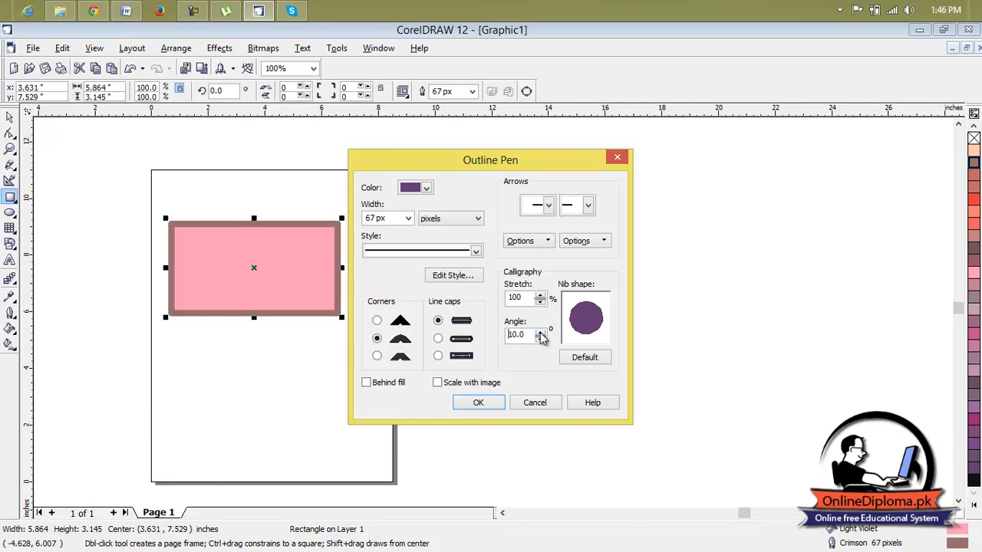
pyautogui.click(487, 401)
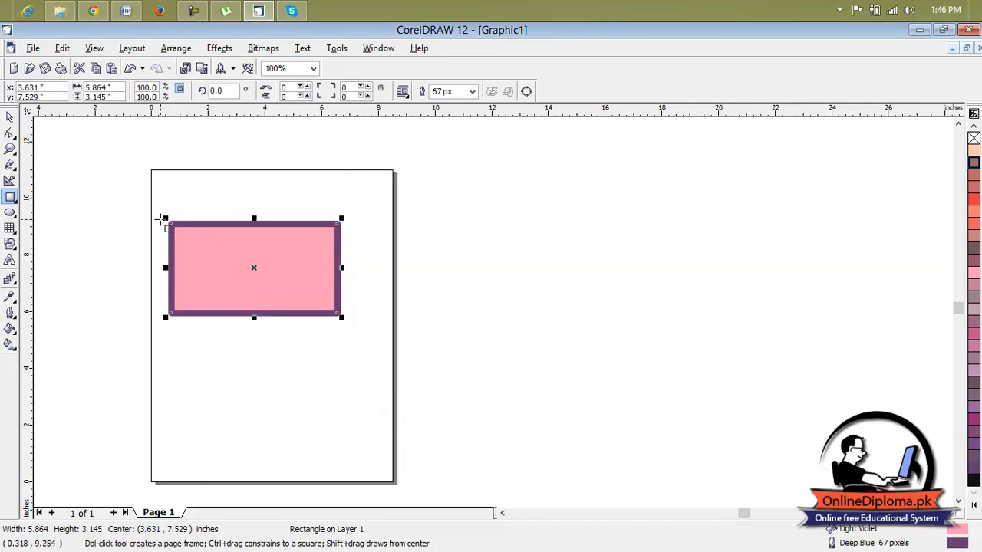
pyautogui.scroll(4, 162, 219)
pyautogui.scroll(3, 190, 202)
pyautogui.scroll(-6, 199, 194)
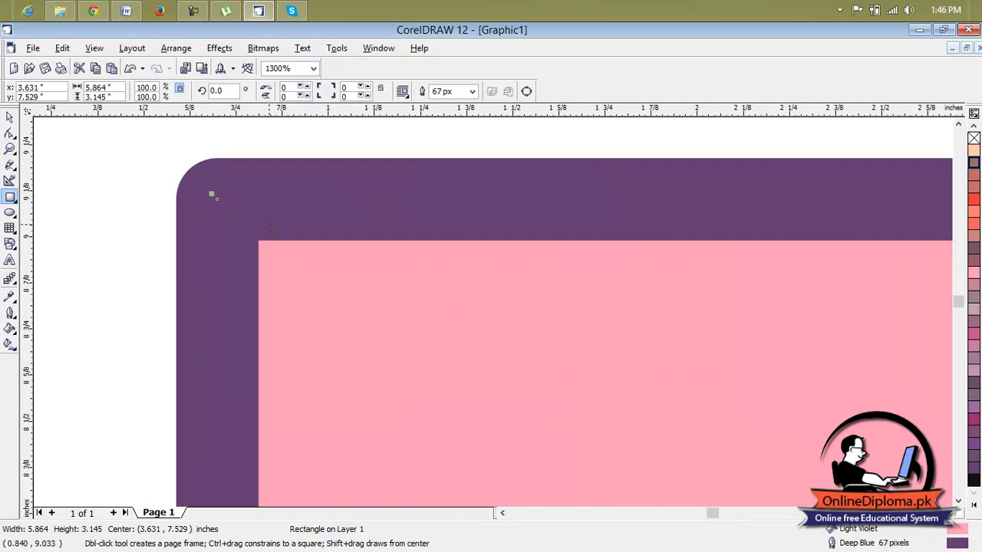
pyautogui.scroll(3, 368, 249)
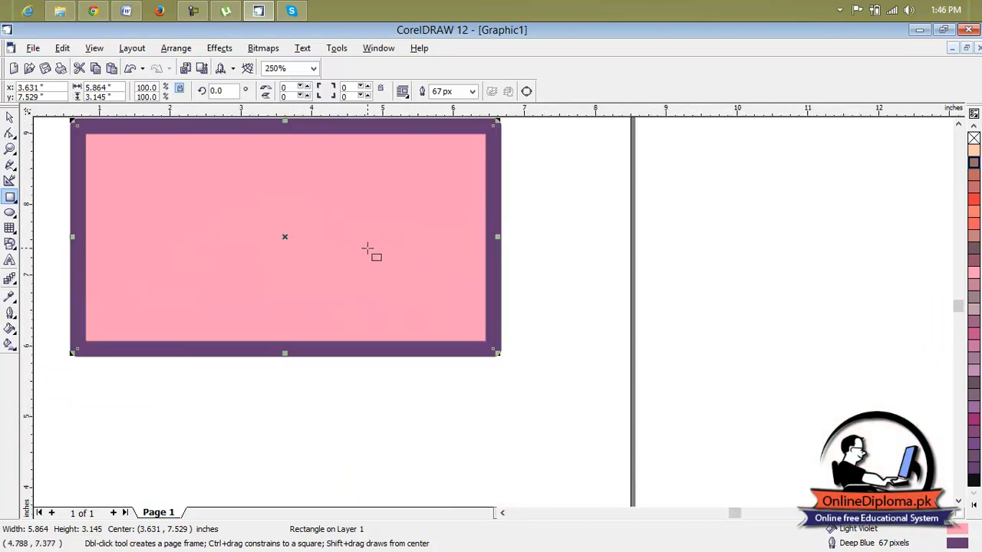
pyautogui.scroll(-1, 367, 248)
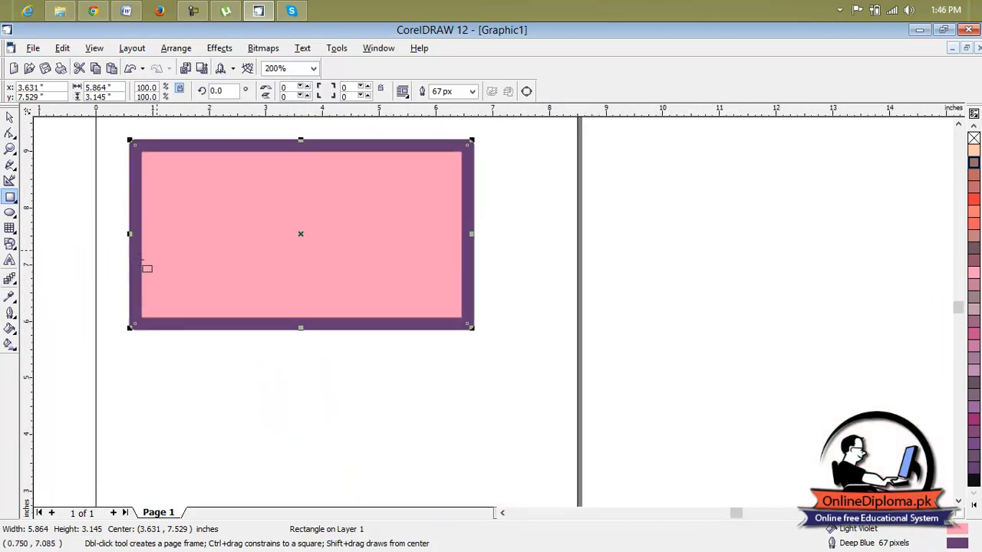
pyautogui.click(14, 138)
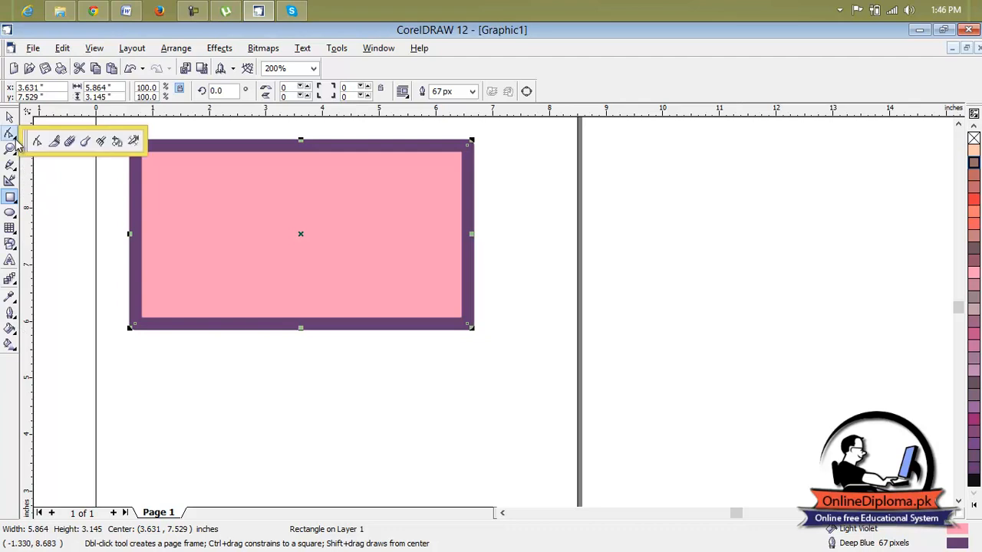
pyautogui.click(10, 163)
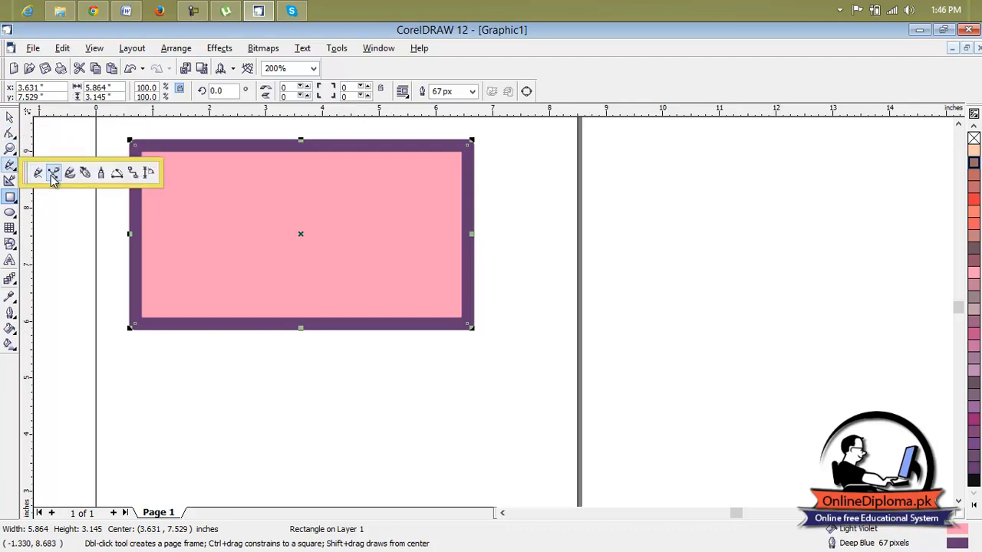
pyautogui.click(43, 176)
pyautogui.click(195, 382)
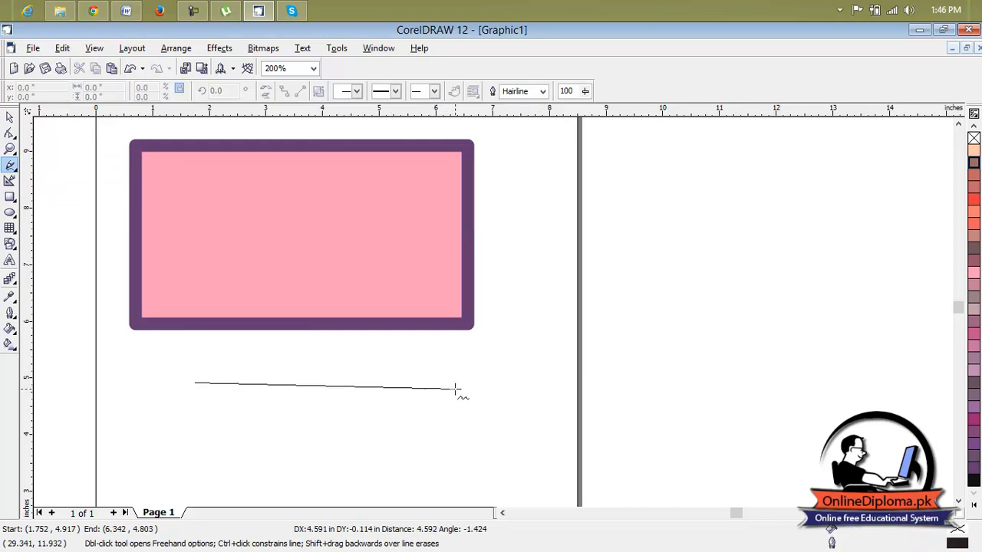
pyautogui.press('Escape')
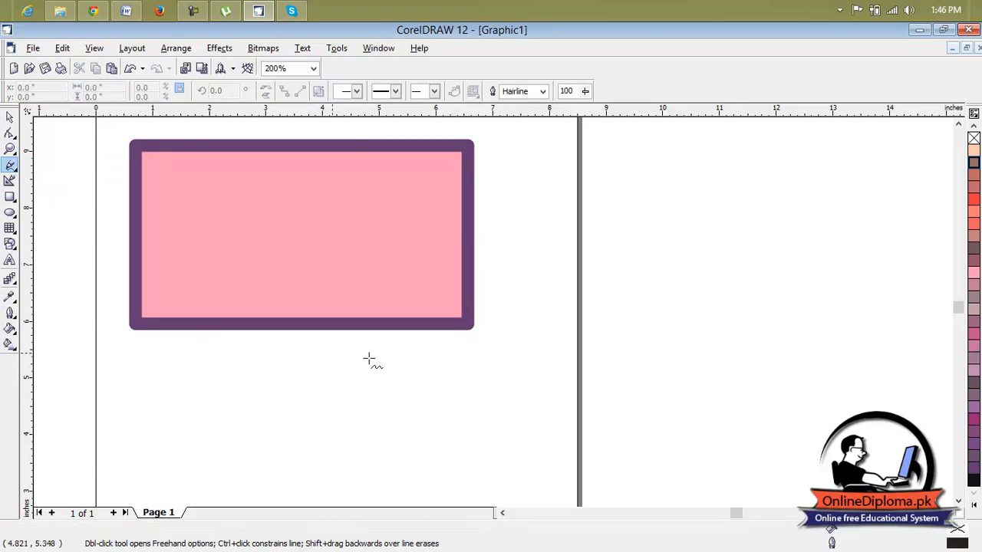
# Draw a nearly horizontal Bezier line about 4.8 inches long below the rectangle
pyautogui.click(12, 167)
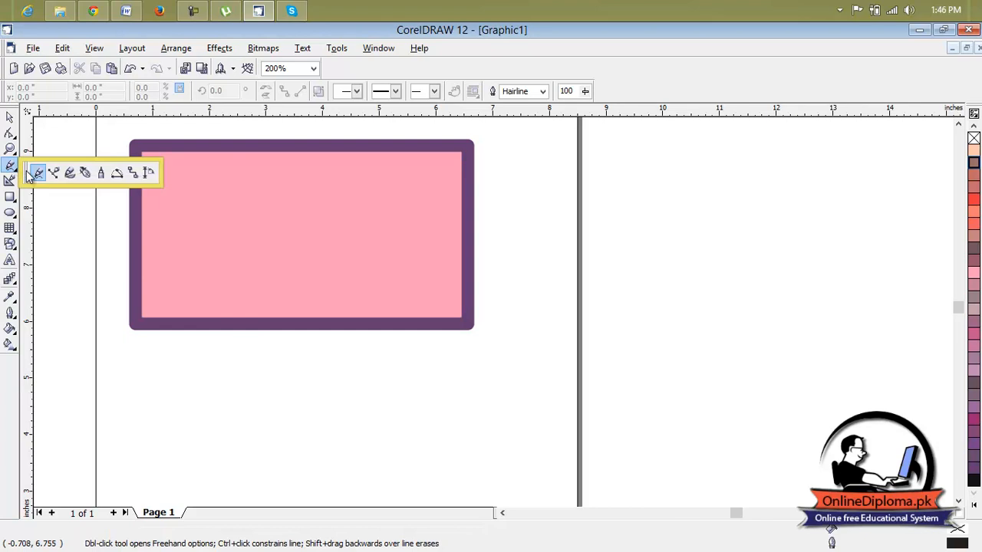
pyautogui.click(53, 172)
pyautogui.click(189, 389)
pyautogui.click(461, 392)
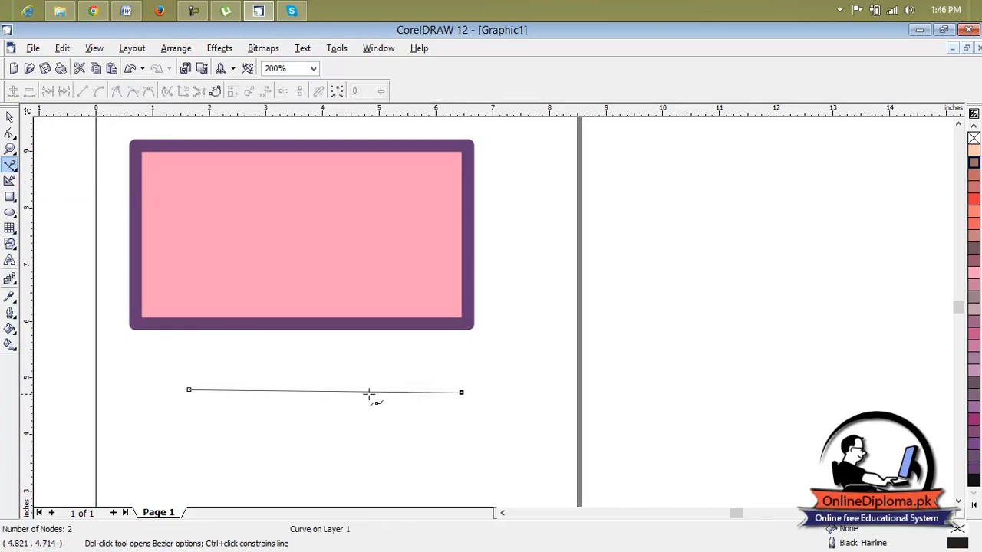
# Give the line below the rectangle a yellow outline color and a width of 17 px with Outline Pen
pyautogui.click(10, 313)
pyautogui.click(36, 321)
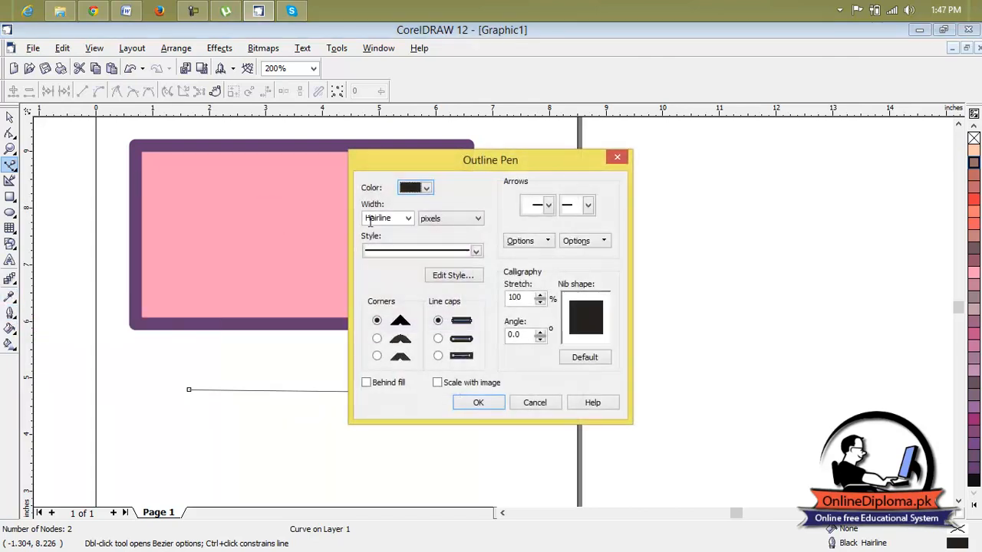
pyautogui.click(425, 188)
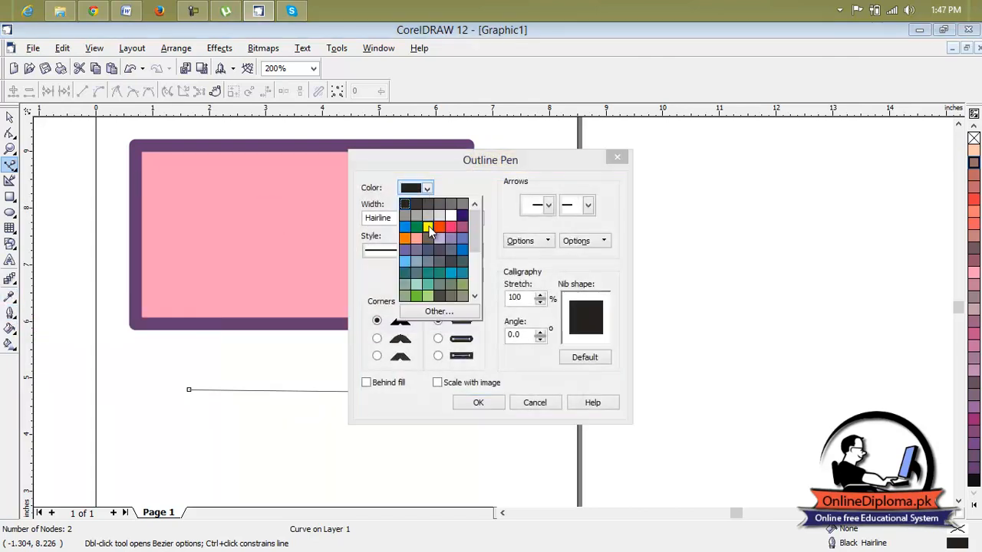
pyautogui.click(429, 226)
pyautogui.click(413, 250)
pyautogui.click(413, 249)
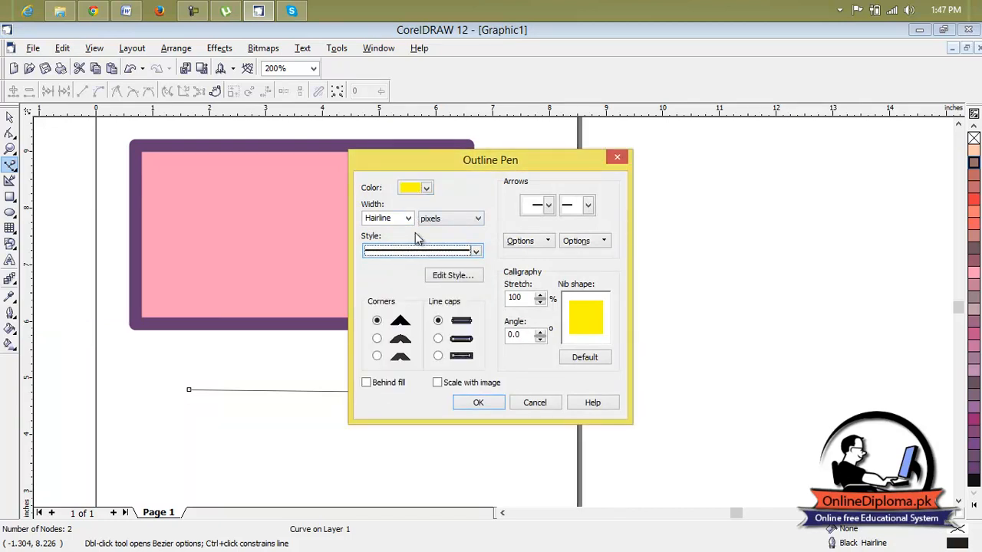
pyautogui.click(408, 220)
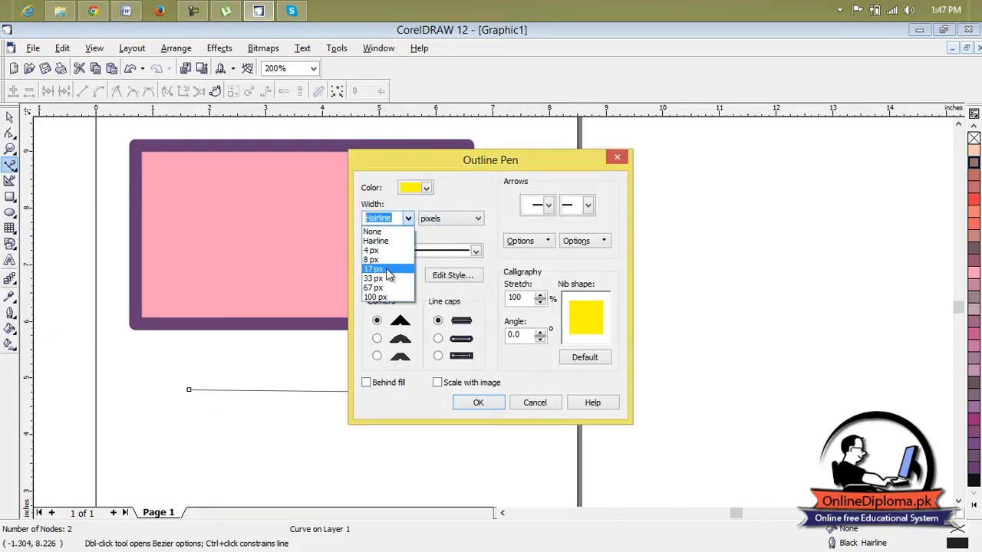
pyautogui.click(387, 270)
pyautogui.click(478, 402)
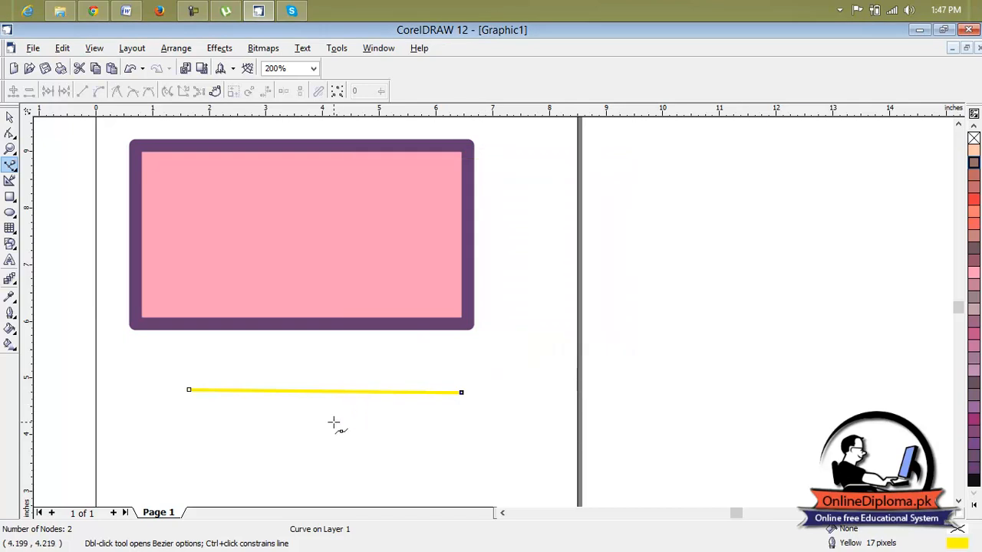
# Choose rounded line caps for the yellow line in the Outline Pen settings
pyautogui.scroll(2, 372, 392)
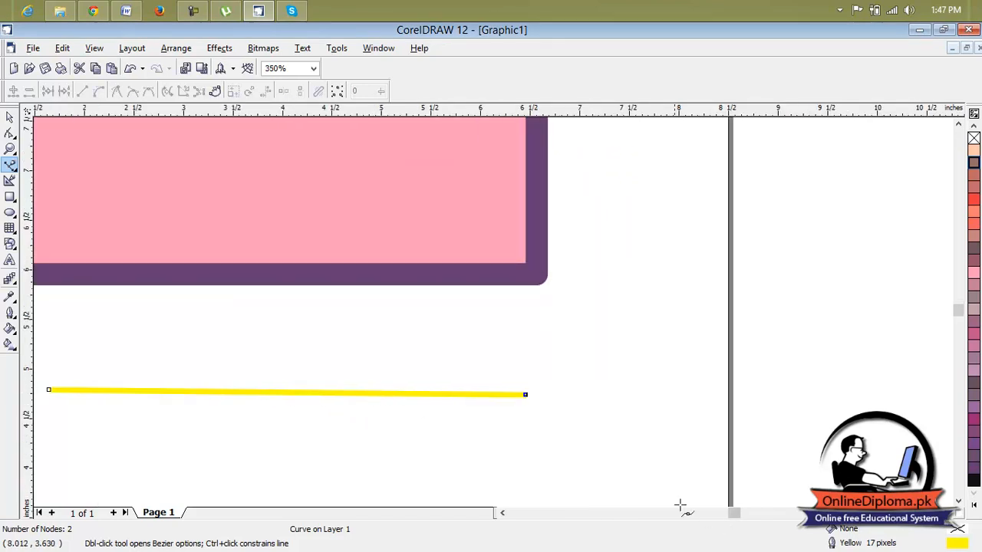
pyautogui.click(502, 512)
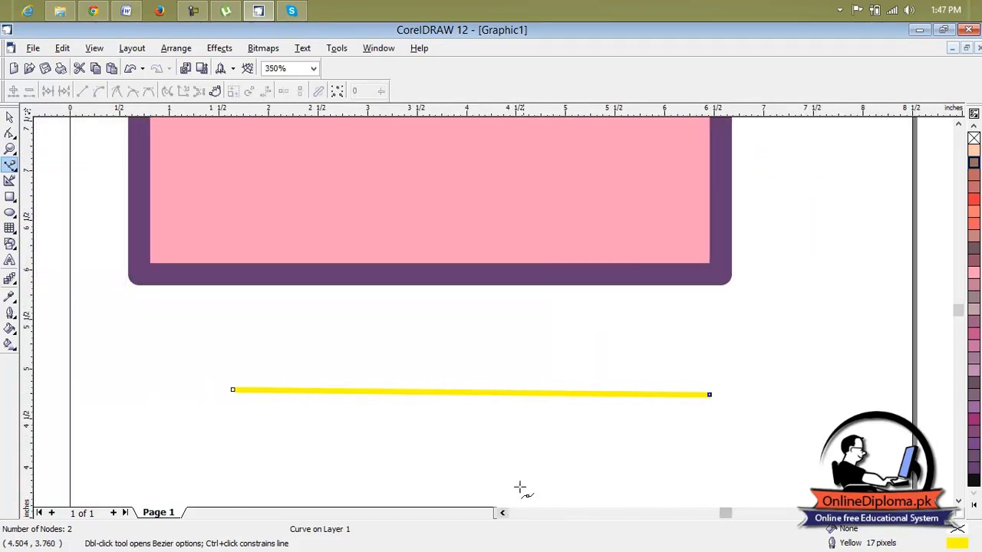
pyautogui.click(13, 315)
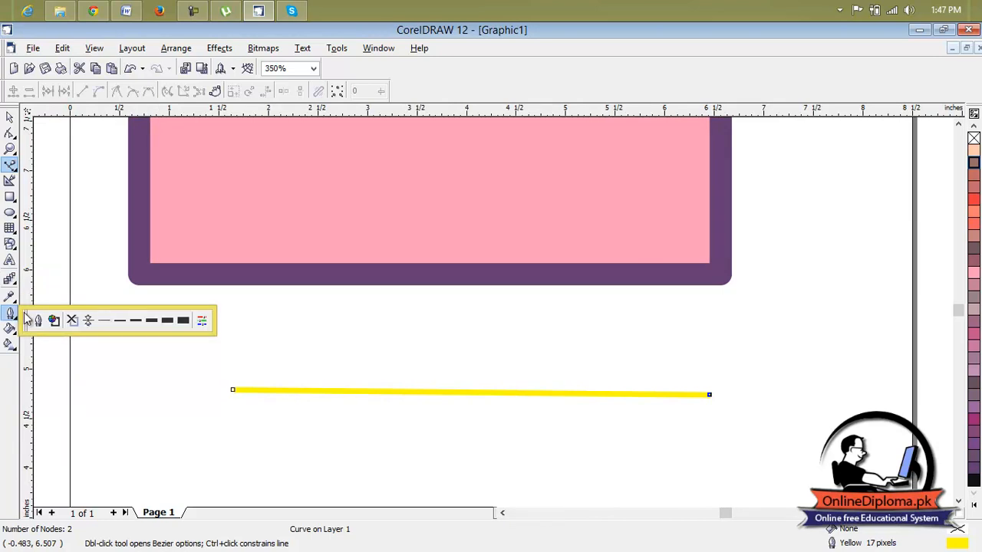
pyautogui.click(38, 319)
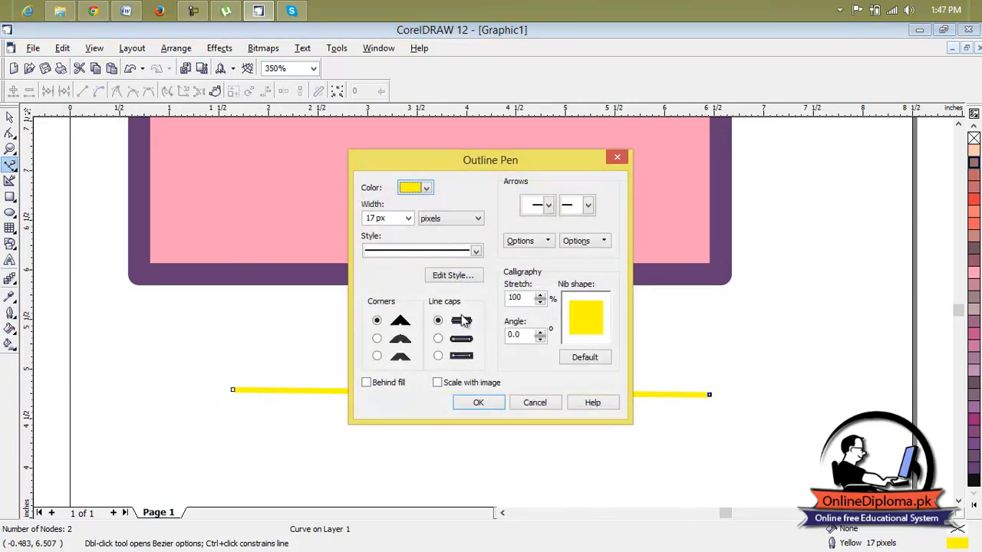
pyautogui.click(438, 340)
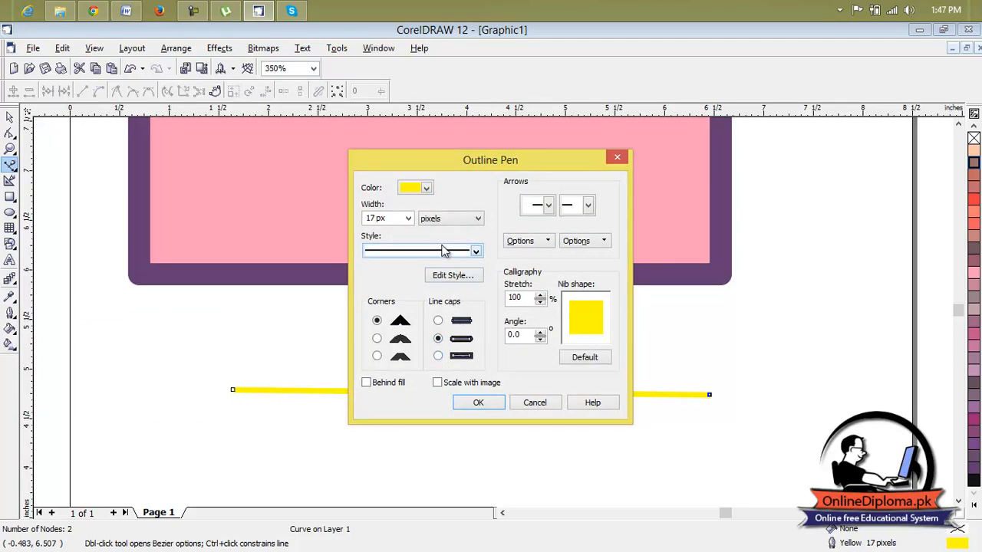
# Add a triple-chevron arrow to the yellow line's start and a trident arrow to its end, and apply the settings
pyautogui.click(548, 205)
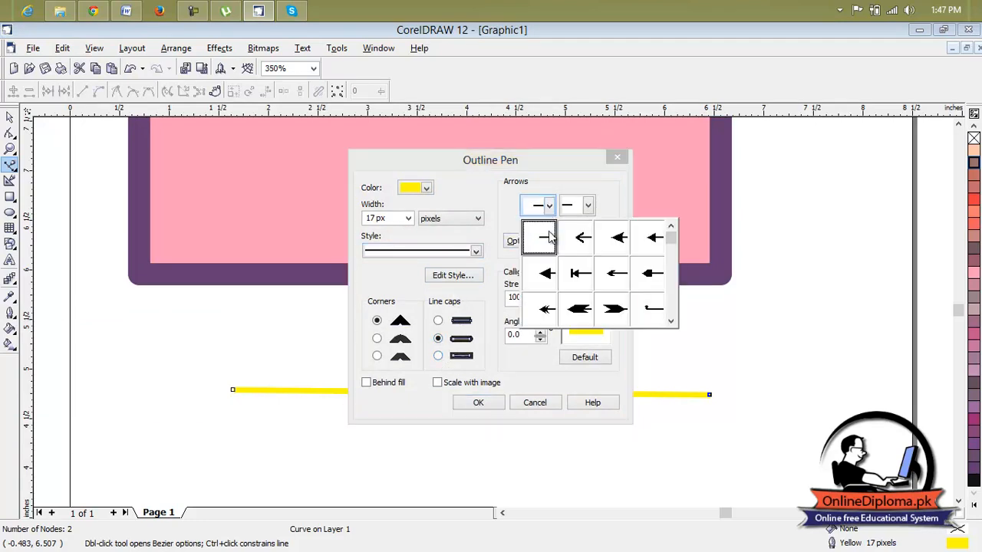
pyautogui.moveTo(671, 253); pyautogui.dragTo(670, 268)
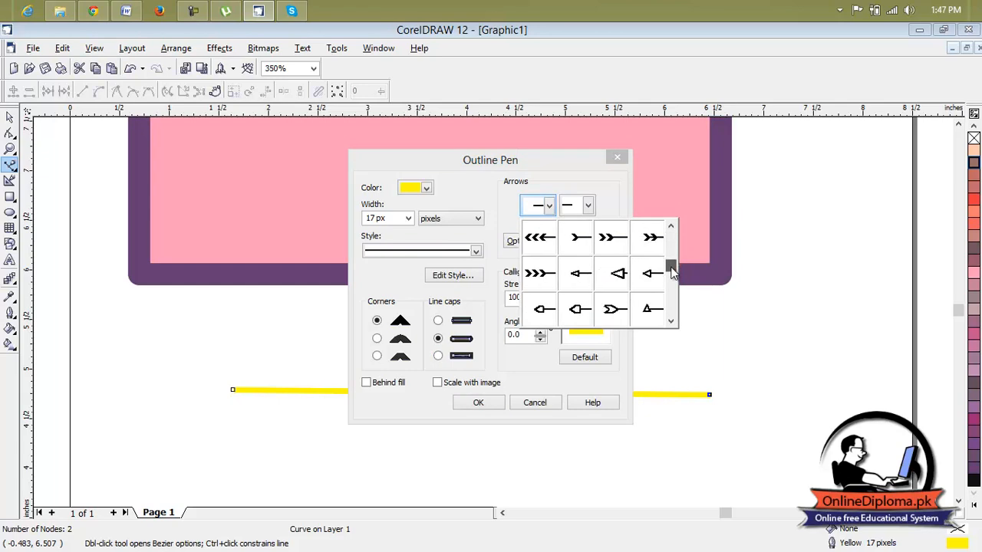
pyautogui.click(546, 270)
pyautogui.click(588, 207)
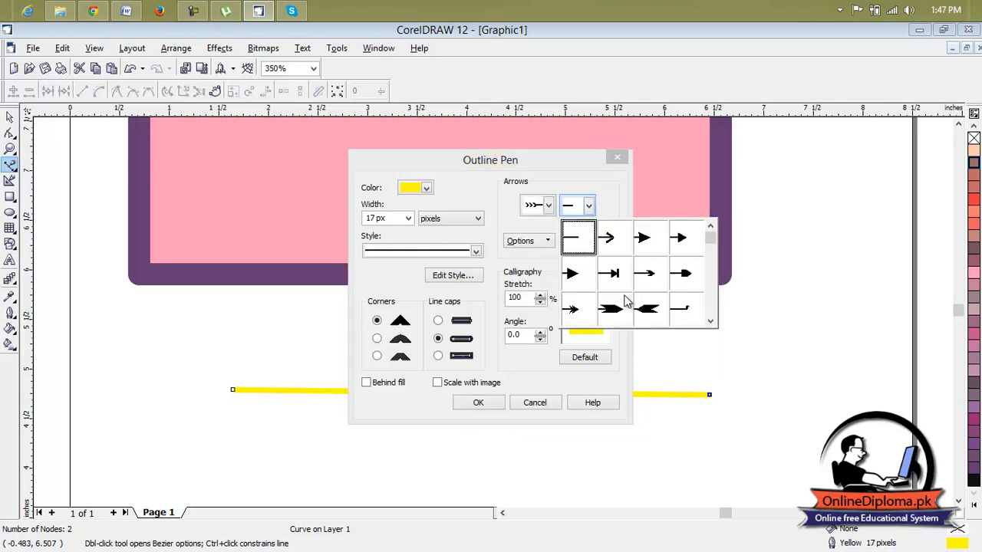
pyautogui.moveTo(709, 241); pyautogui.dragTo(705, 313)
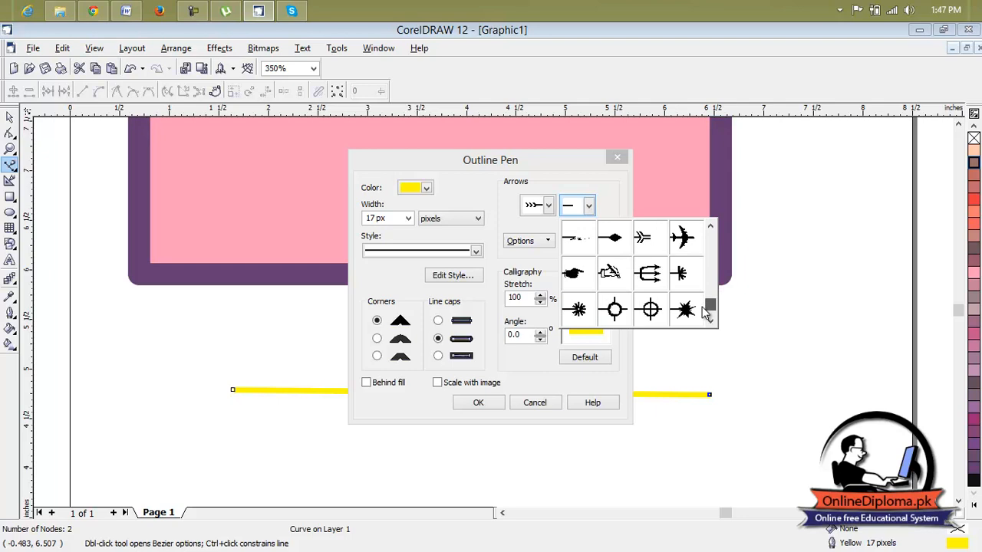
pyautogui.click(649, 272)
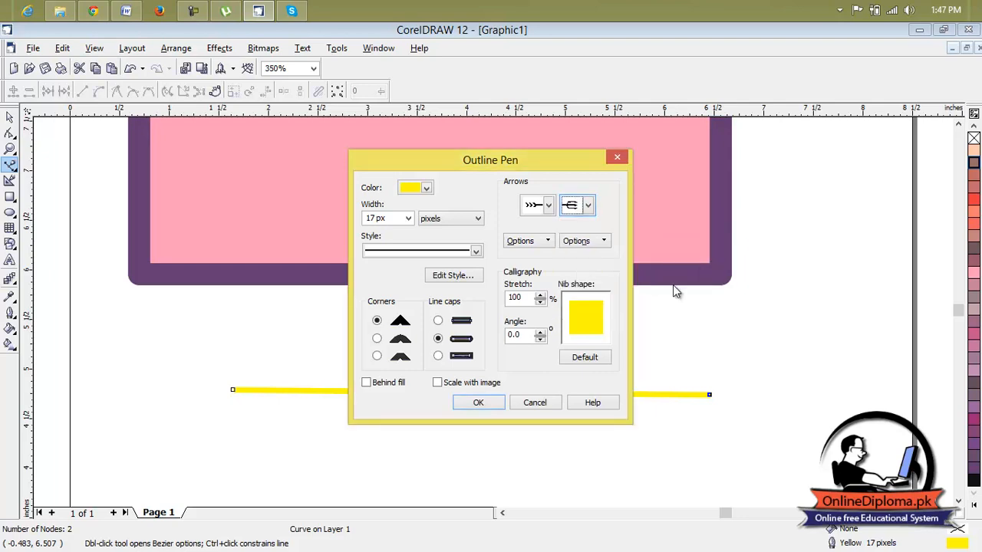
pyautogui.click(489, 403)
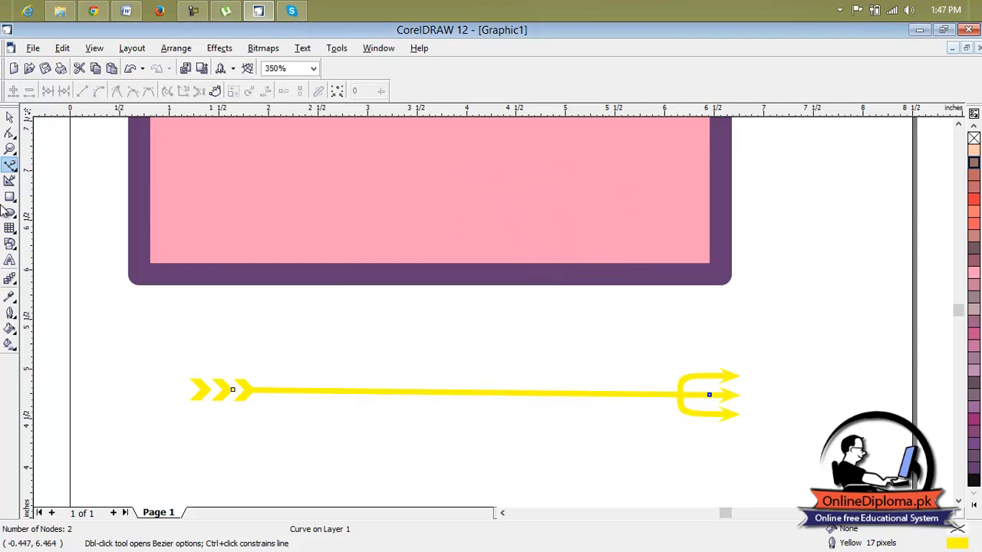
# Recolor the yellow arrow line's outline to a solid green from the PANTONE Hexachrome palette in the Outline Color settings
pyautogui.click(10, 314)
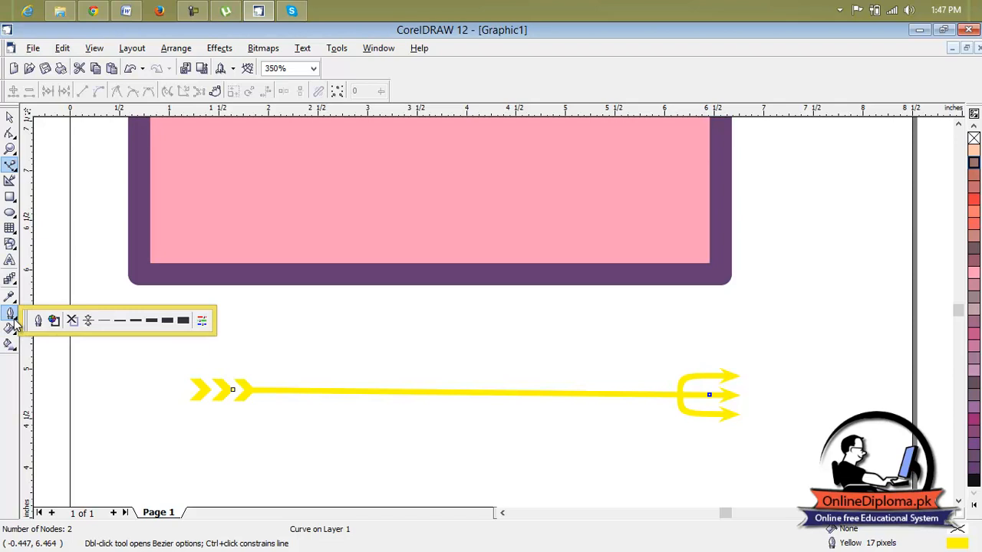
pyautogui.click(53, 321)
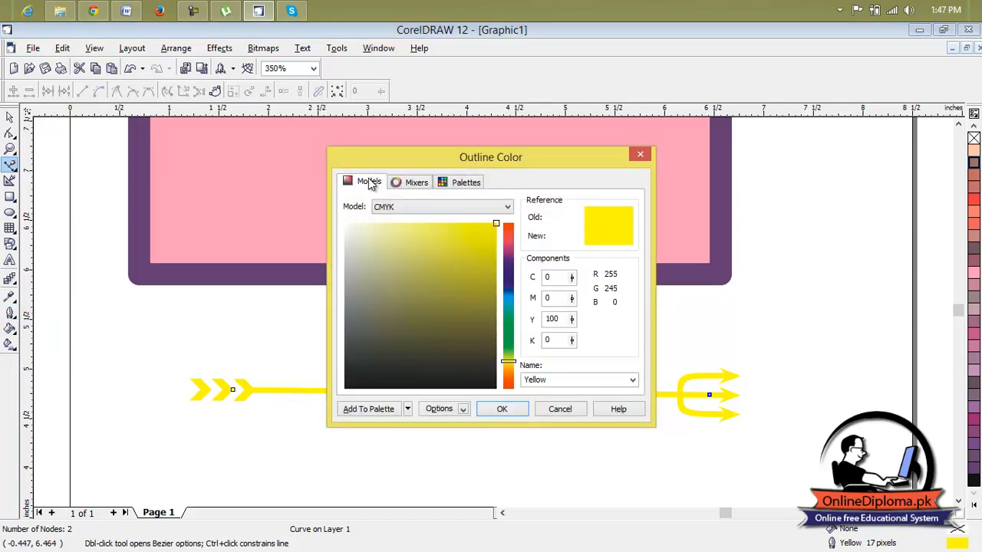
pyautogui.click(396, 184)
pyautogui.click(464, 182)
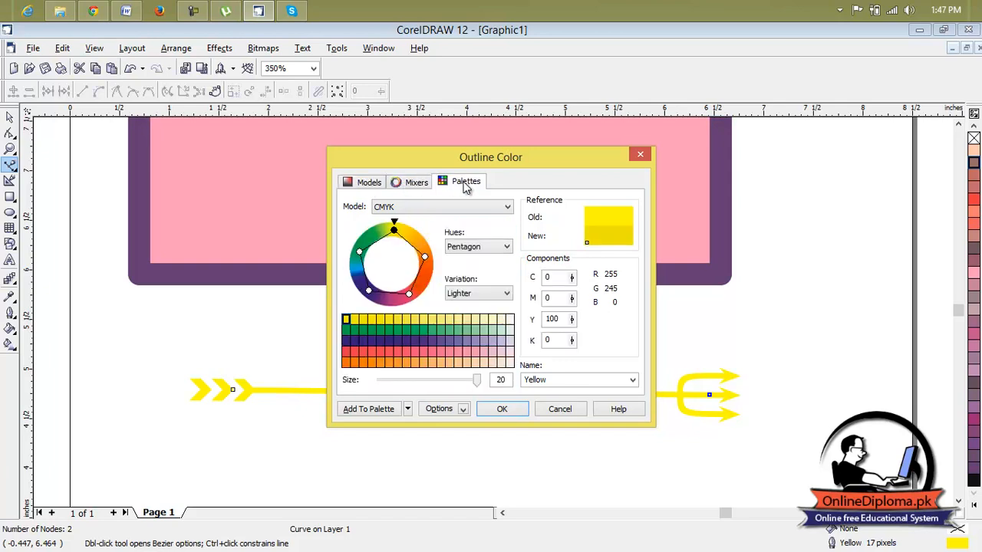
pyautogui.click(411, 283)
pyautogui.click(397, 283)
pyautogui.click(398, 305)
pyautogui.click(420, 306)
pyautogui.click(442, 310)
pyautogui.click(500, 408)
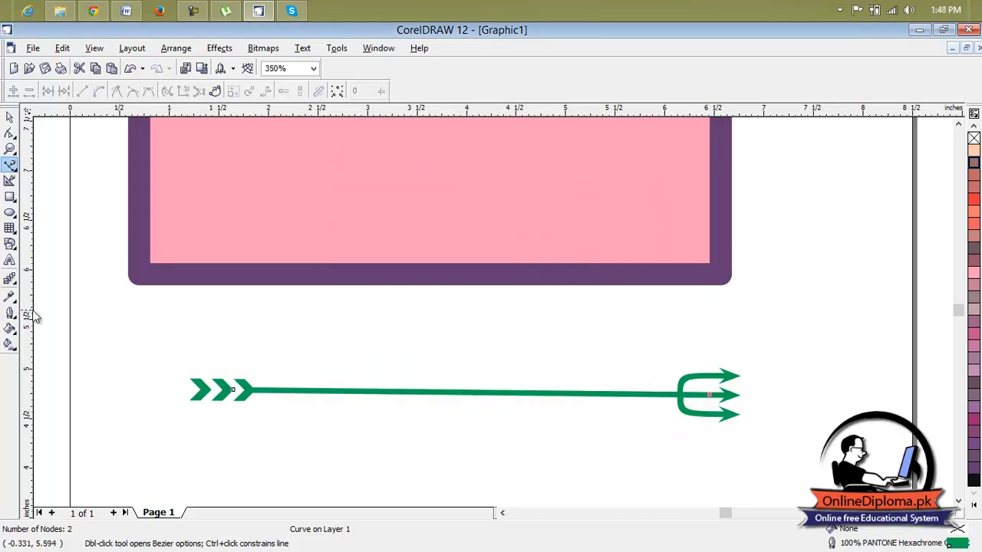
# Try removing the outline from the green arrow line, and undo the removal
pyautogui.click(10, 313)
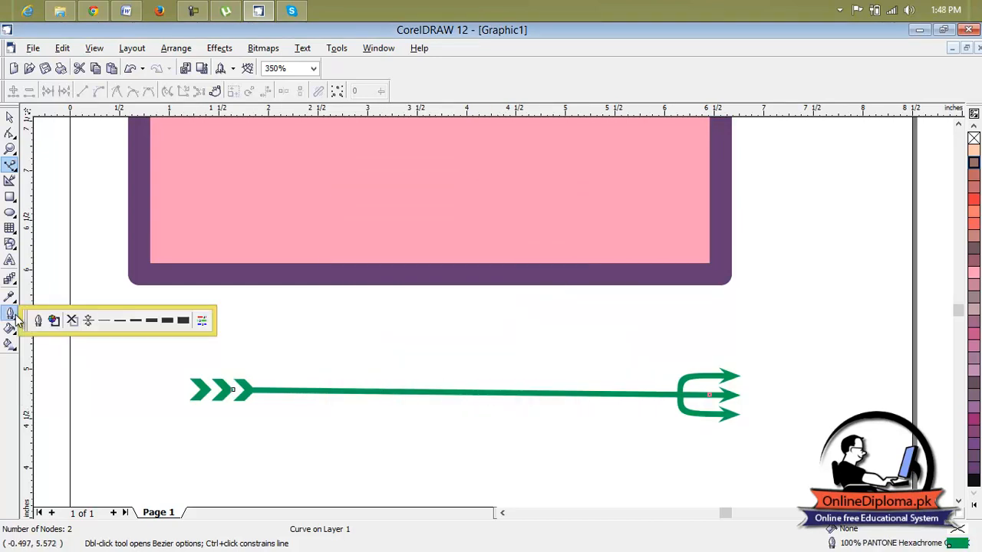
pyautogui.click(71, 321)
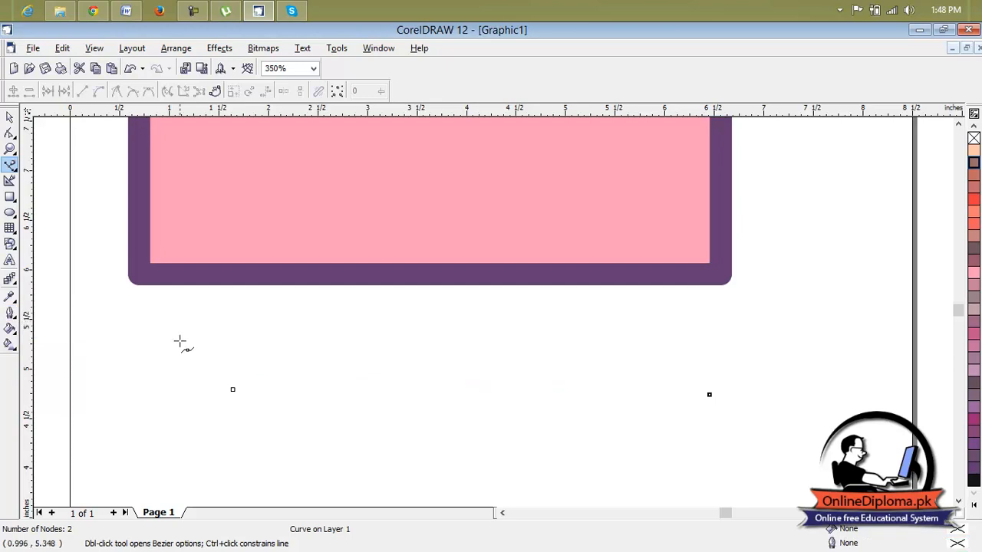
pyautogui.hotkey('ctrl', 'z')
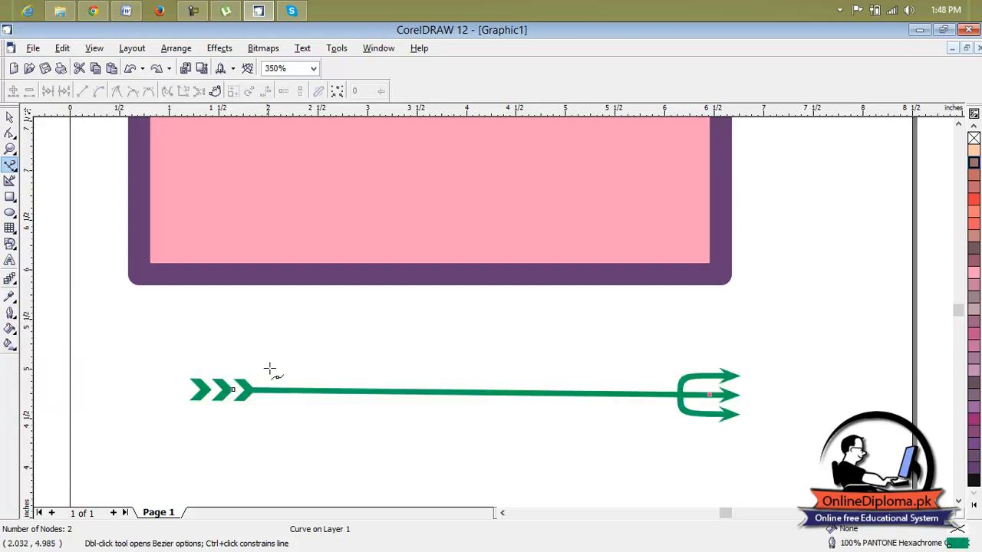
# Remove the outline from the pink rectangle, and give it a 67 px outline again
pyautogui.click(10, 117)
pyautogui.click(218, 203)
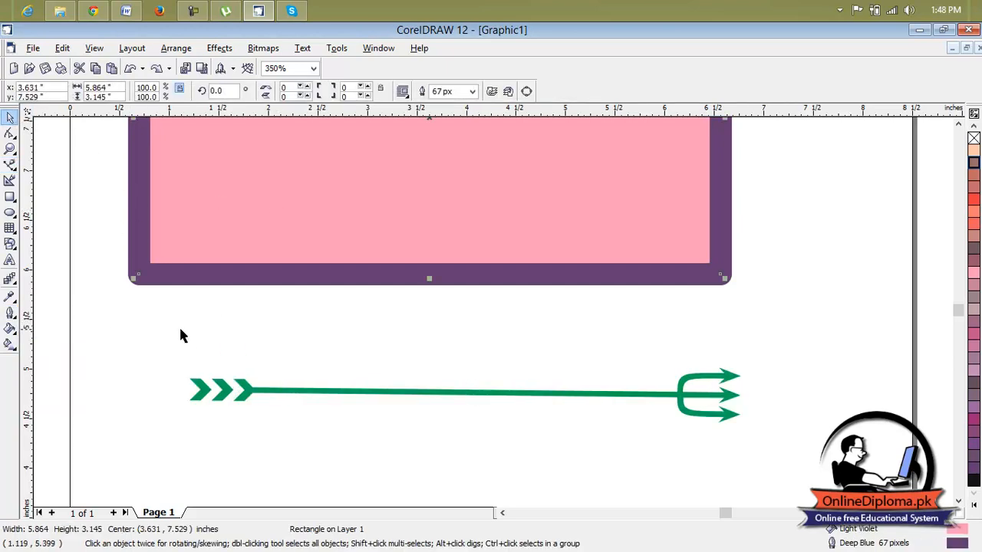
pyautogui.click(13, 314)
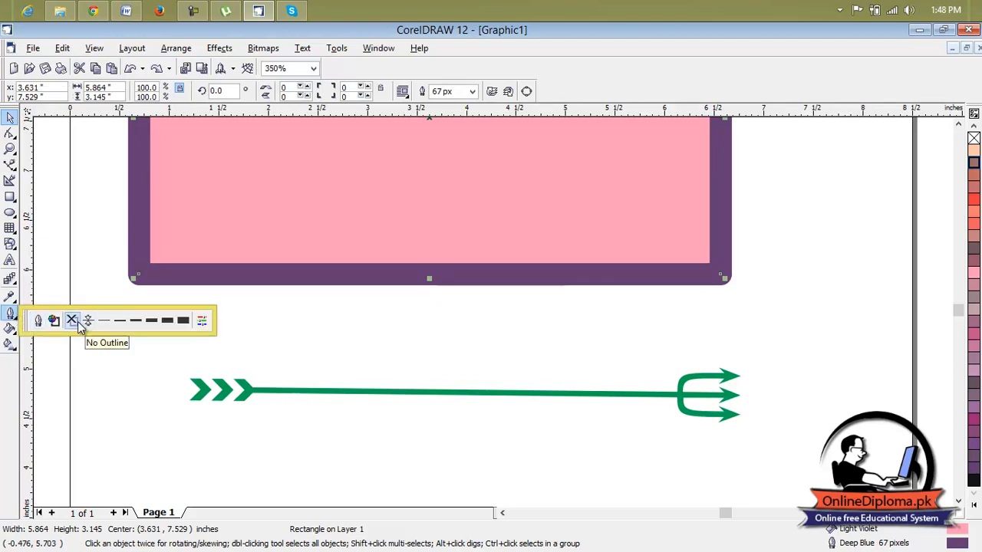
pyautogui.click(71, 321)
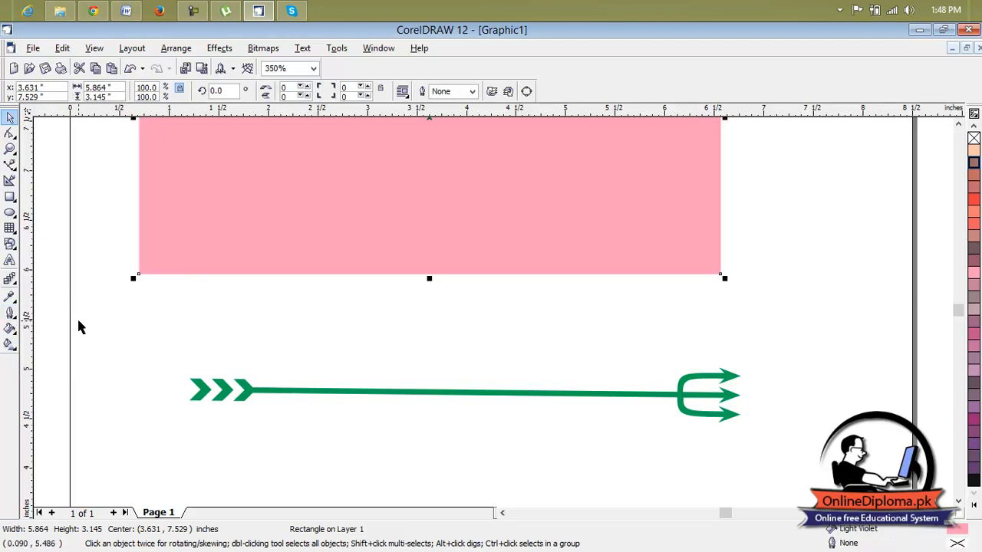
pyautogui.click(10, 314)
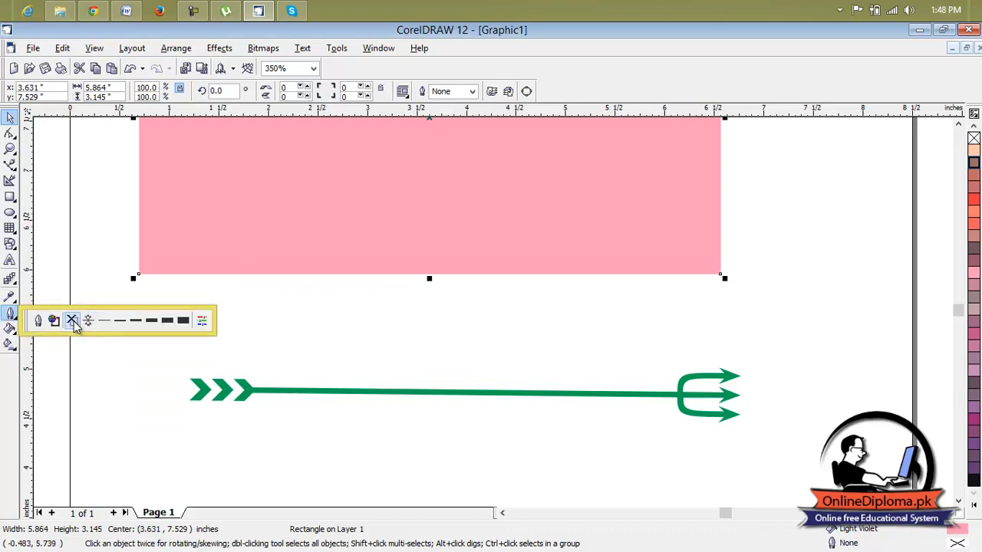
pyautogui.click(167, 320)
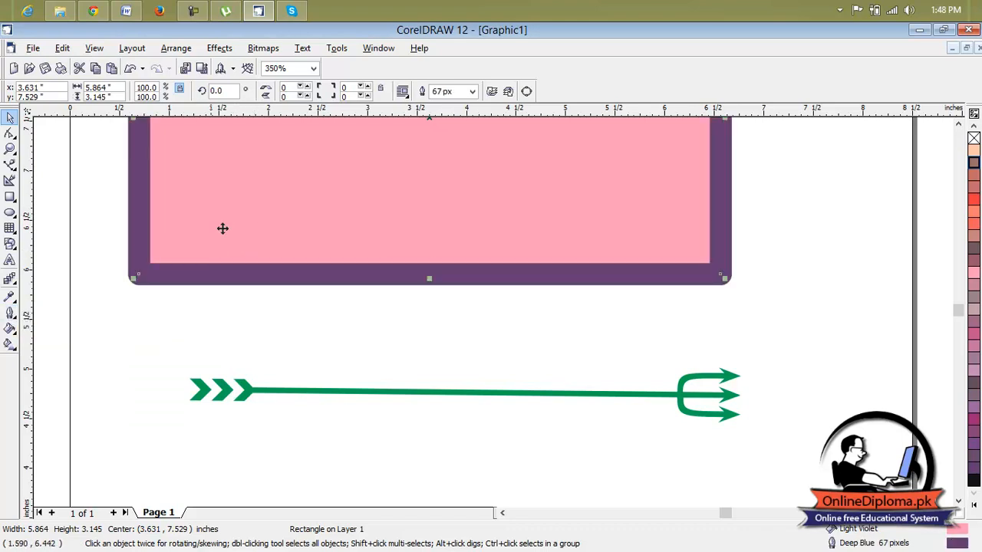
# Apply a hairline outline to the rectangle and examine its lower edge up close
pyautogui.click(10, 314)
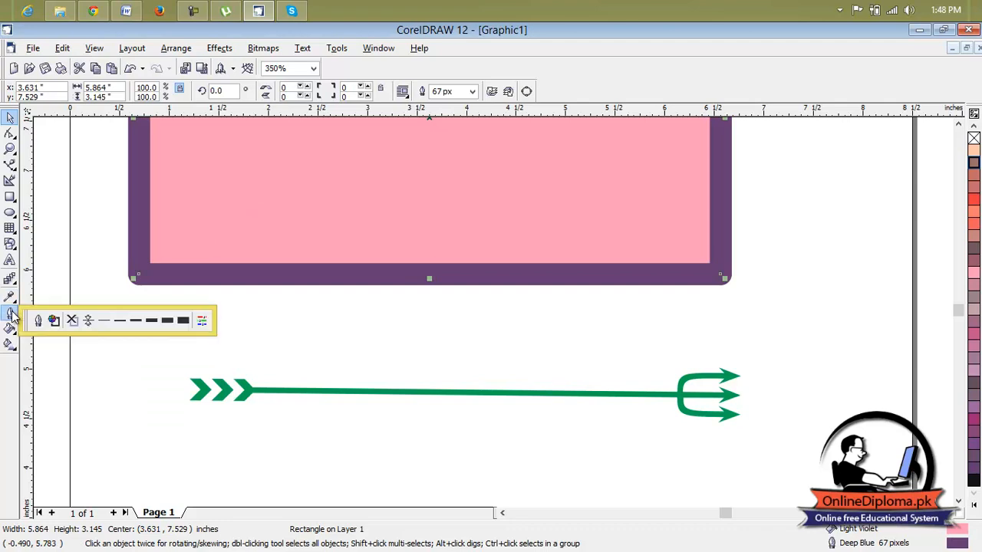
pyautogui.click(88, 321)
pyautogui.scroll(4, 158, 270)
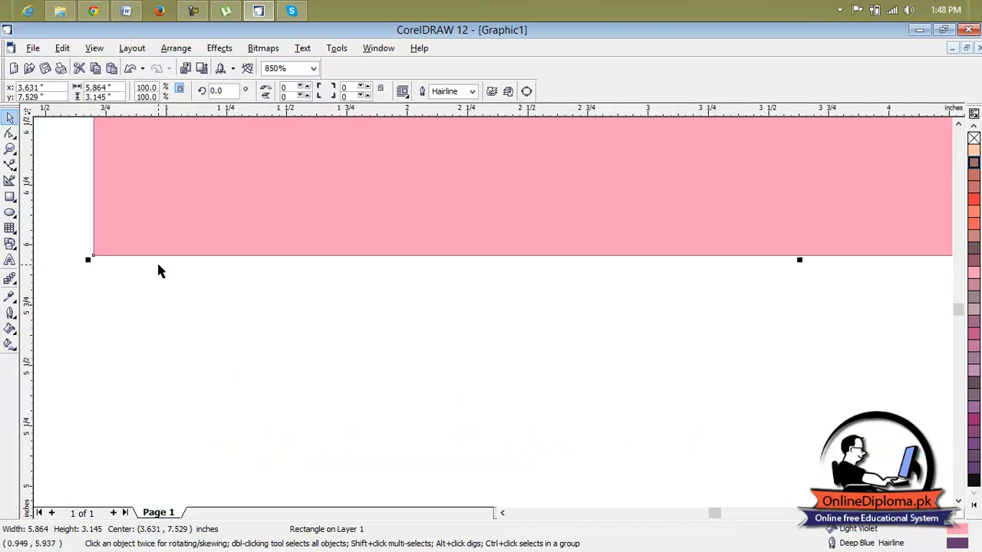
pyautogui.scroll(12, 157, 259)
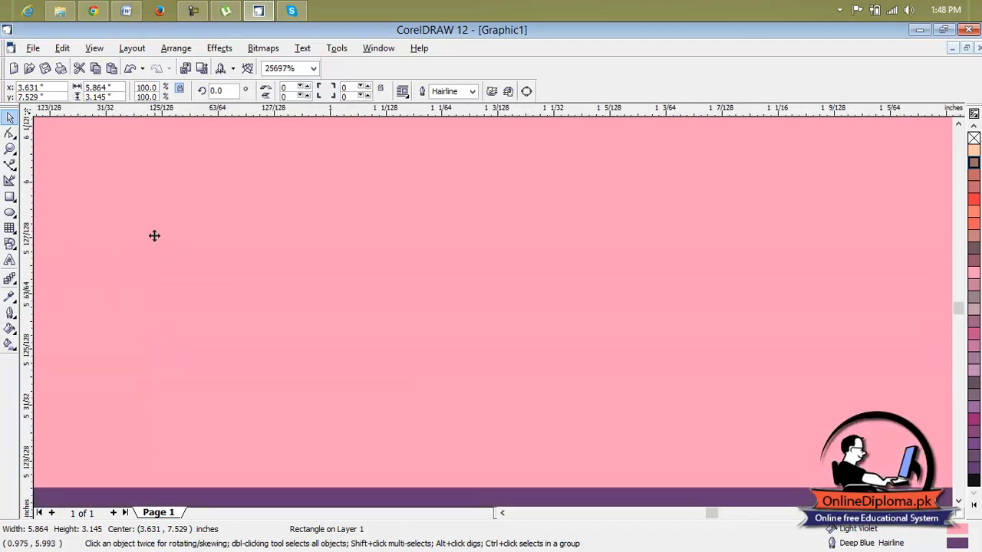
pyautogui.scroll(-14, 202, 359)
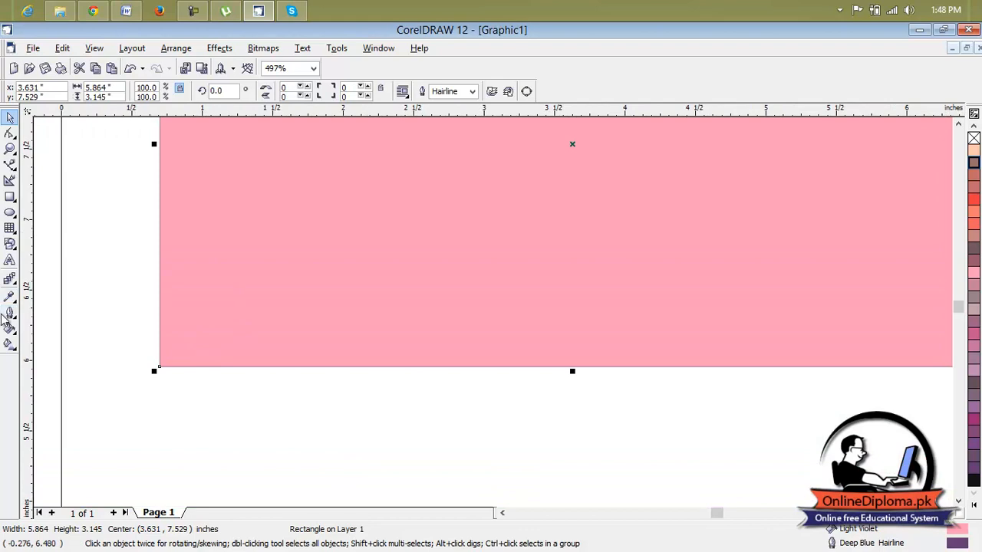
# Apply the preset 8 px outline to the rectangle, and increase it to the preset 33 px width
pyautogui.click(8, 314)
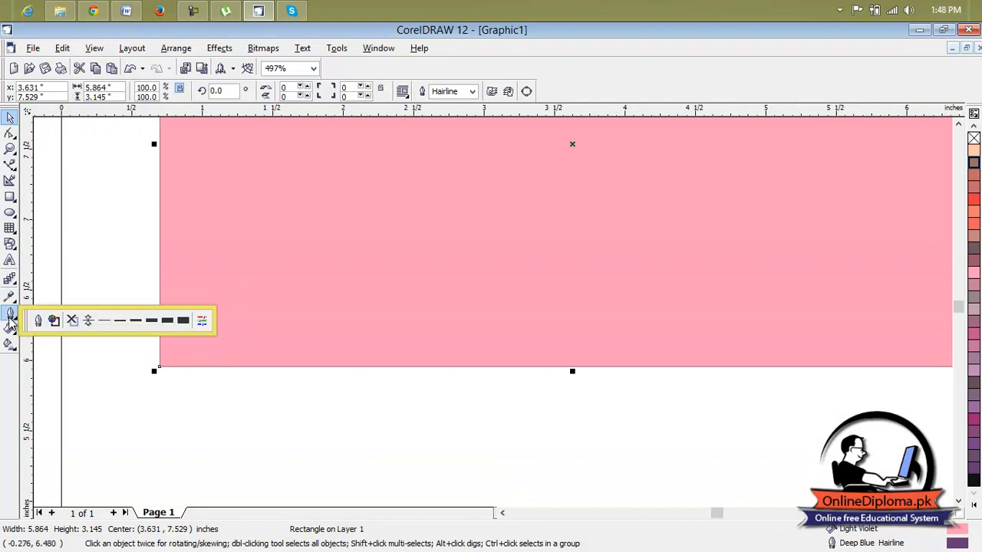
pyautogui.click(135, 320)
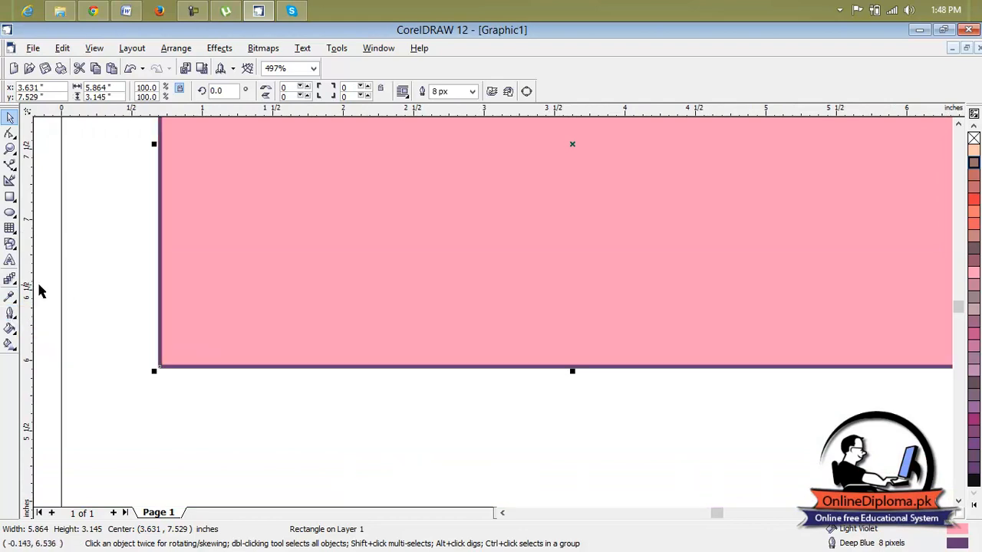
pyautogui.click(11, 313)
pyautogui.click(151, 323)
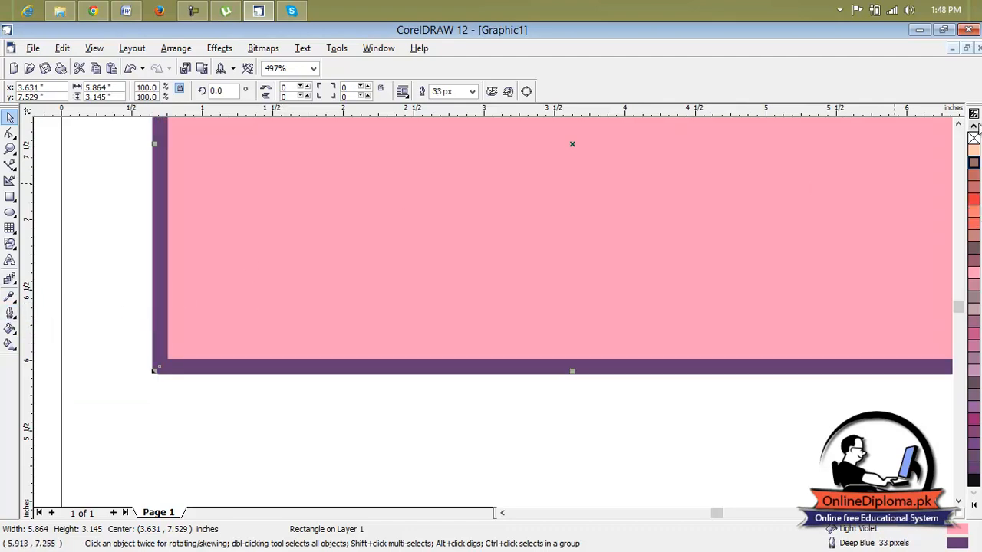
# Open the Color Docker Window, mix the RGB color 70, 158, 63, and apply it as the rectangle's fill
pyautogui.click(10, 313)
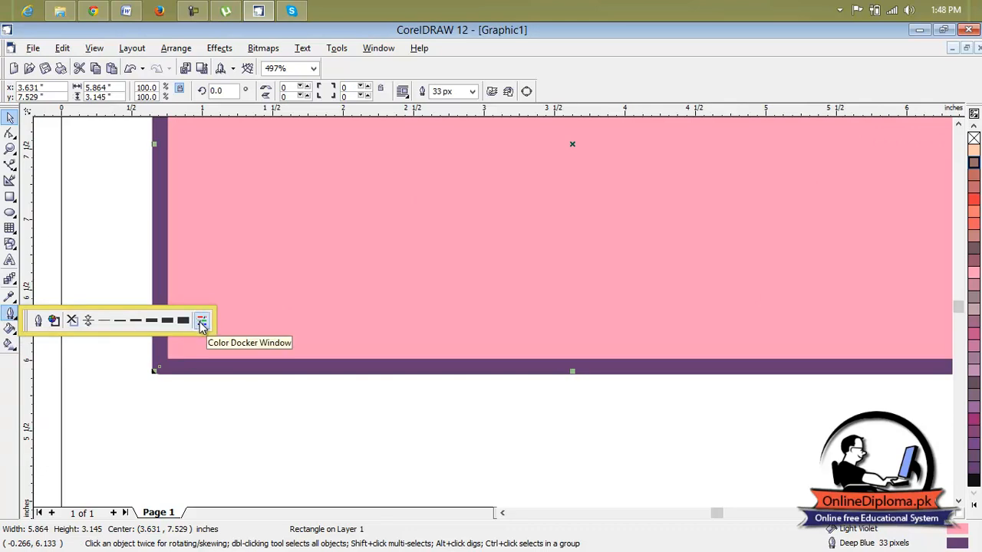
pyautogui.click(201, 322)
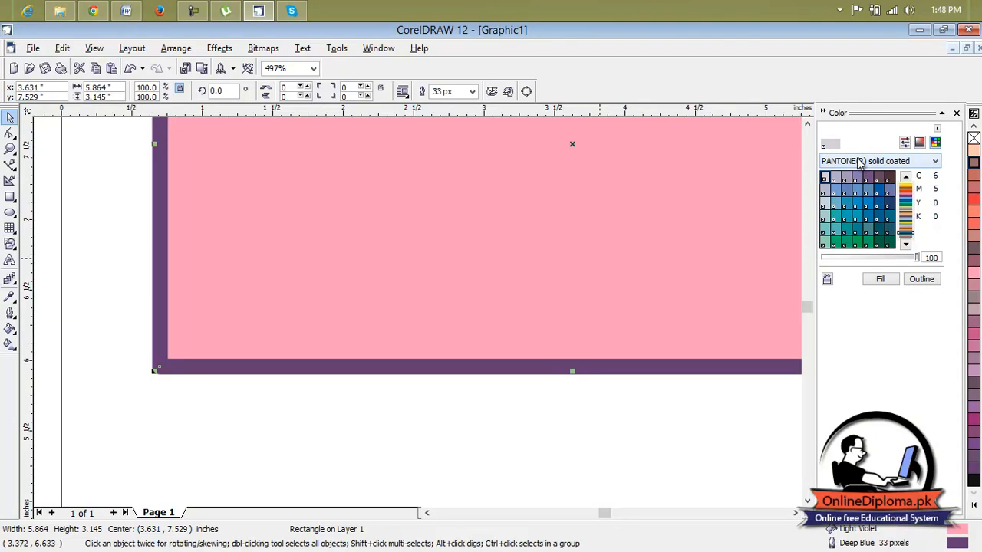
pyautogui.click(904, 143)
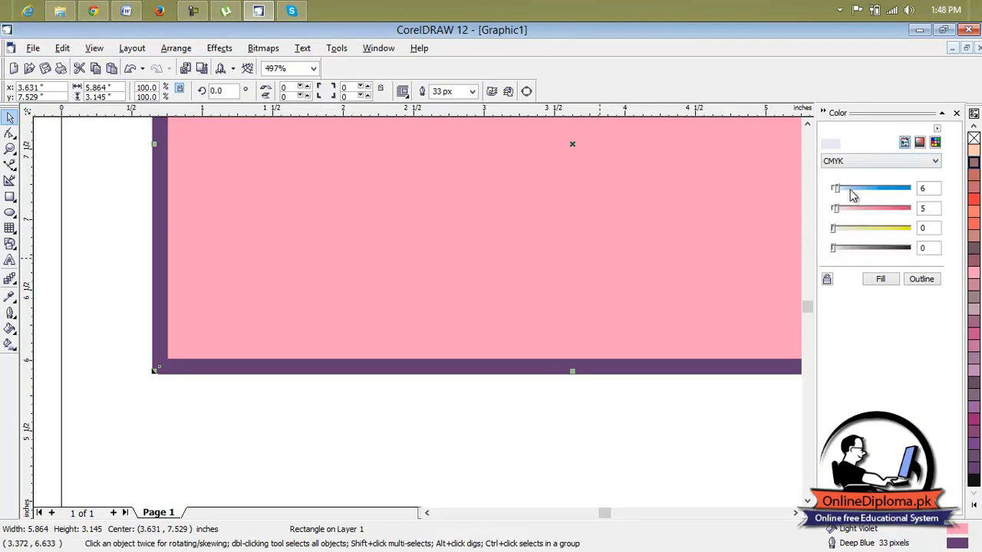
pyautogui.moveTo(836, 188); pyautogui.dragTo(882, 210)
pyautogui.click(891, 162)
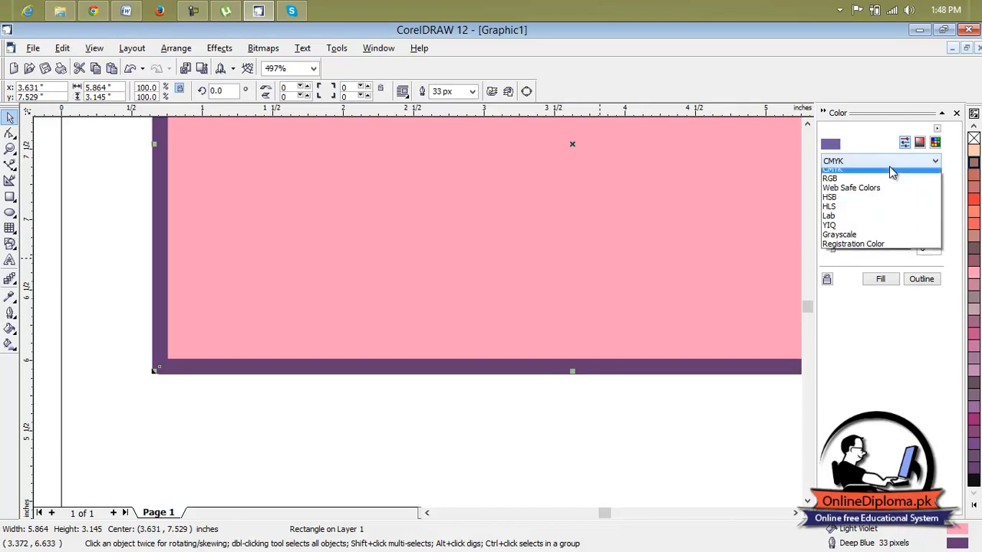
pyautogui.click(869, 192)
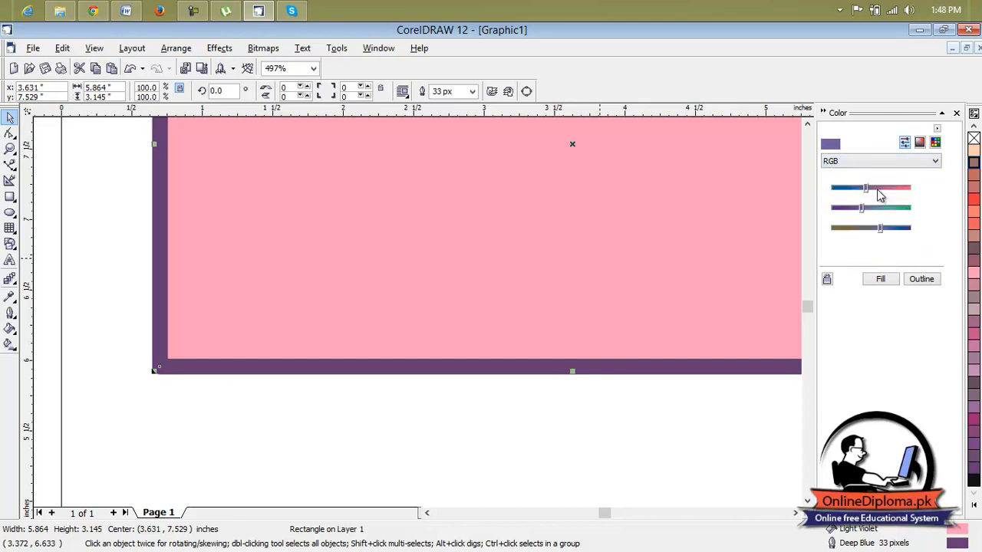
pyautogui.moveTo(870, 193); pyautogui.dragTo(853, 228)
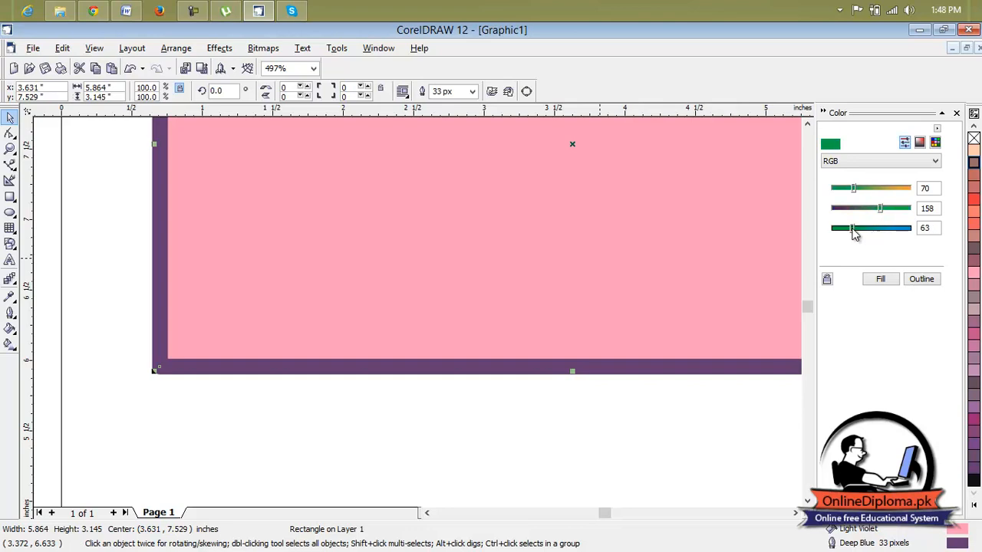
pyautogui.click(882, 279)
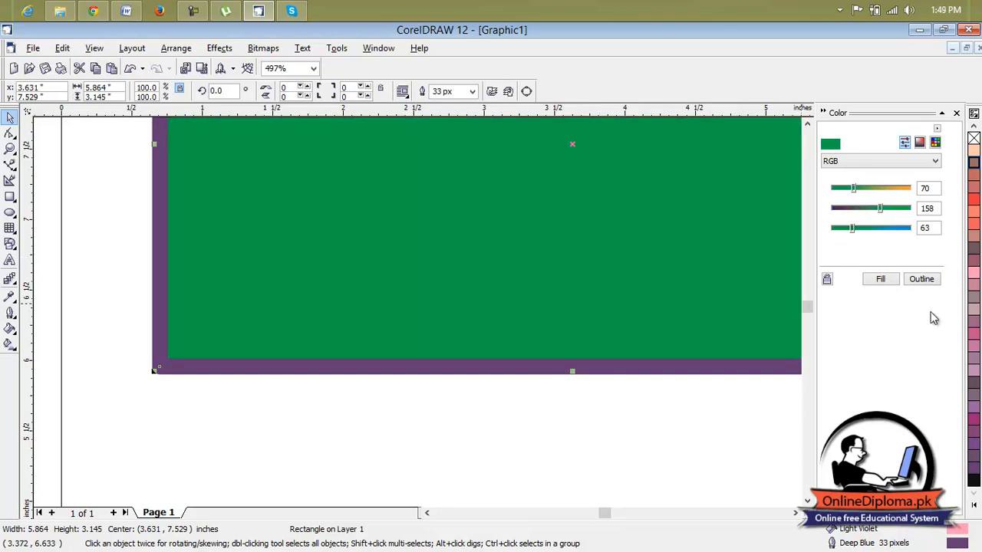
# Pick a dark green with the color viewer, convert it to PANTONE 350 C, and apply it to the rectangle's fill and outline
pyautogui.click(920, 142)
pyautogui.click(861, 234)
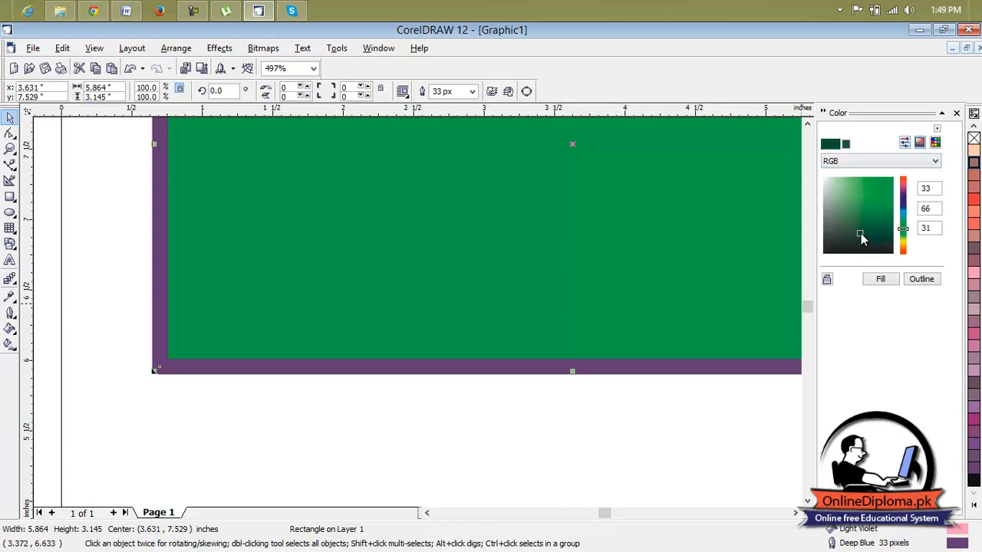
pyautogui.click(935, 142)
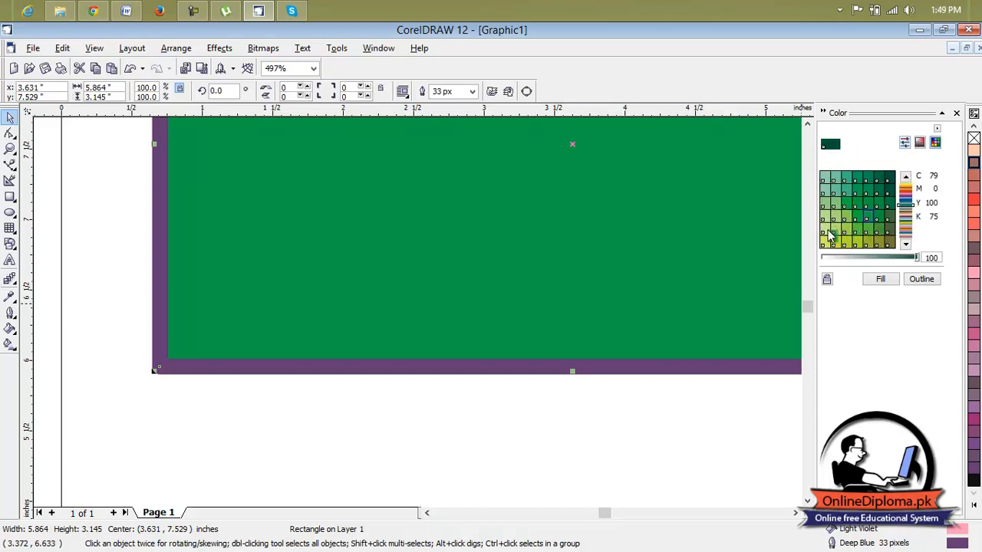
pyautogui.click(875, 281)
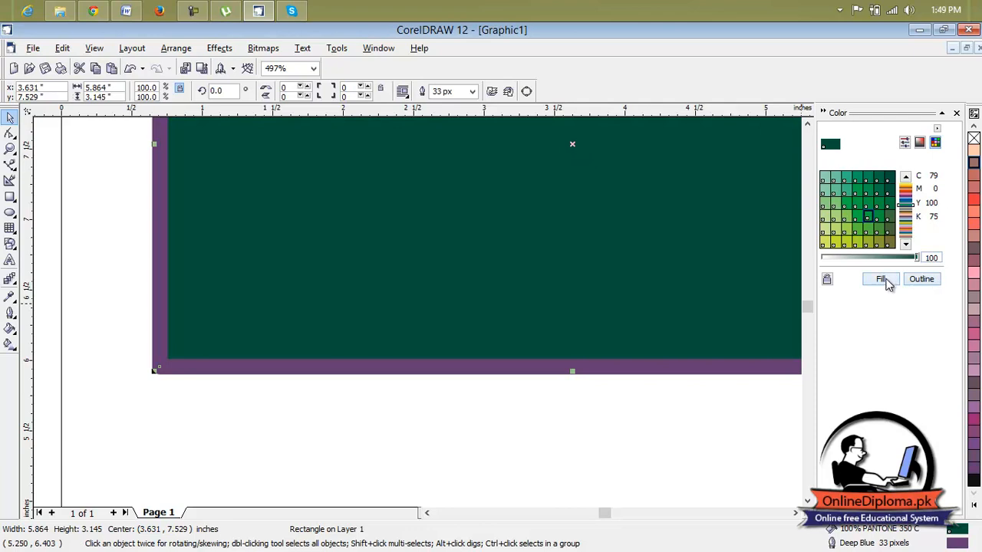
pyautogui.click(923, 278)
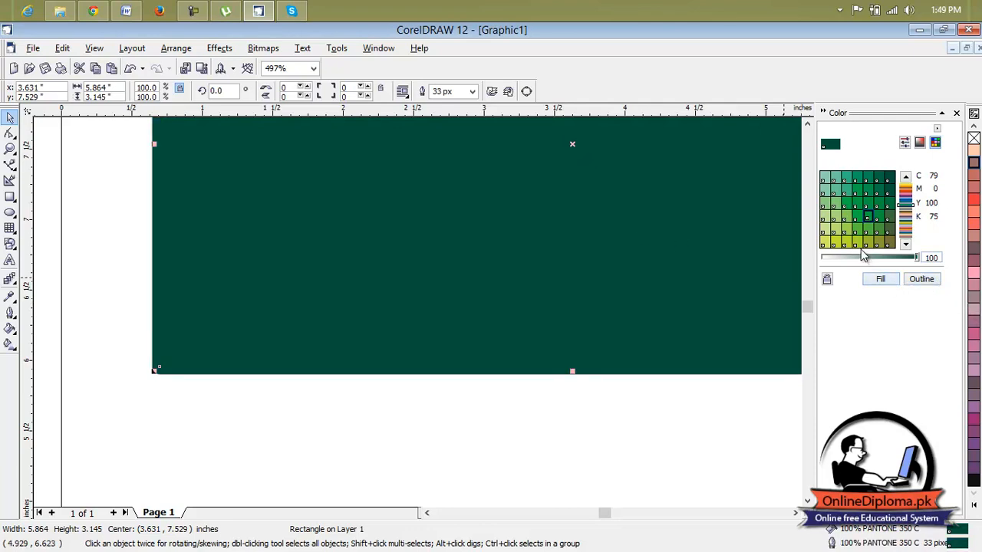
# Color the rectangle's outline PANTONE 382 C and reduce its tint to 45 percent
pyautogui.click(859, 243)
pyautogui.click(922, 280)
pyautogui.moveTo(916, 257); pyautogui.dragTo(866, 260)
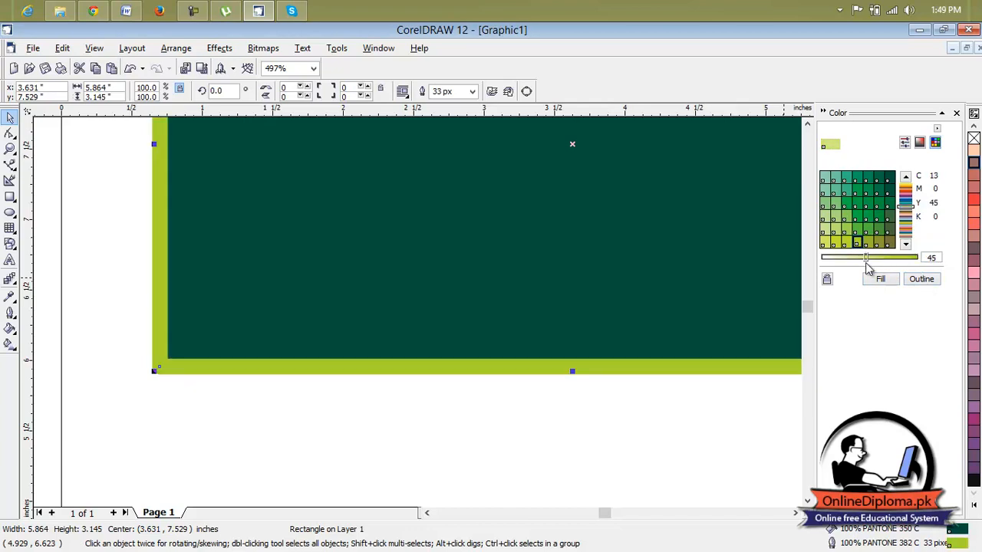
pyautogui.click(923, 281)
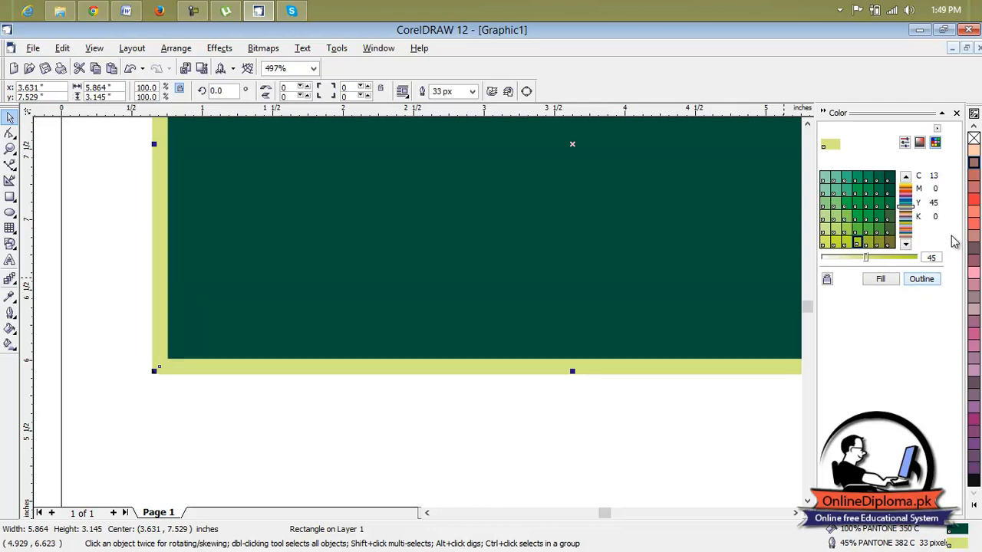
# Apply PANTONE 397 C from the solid coated palette to the rectangle's fill and outline, and close the Color docker
pyautogui.click(934, 143)
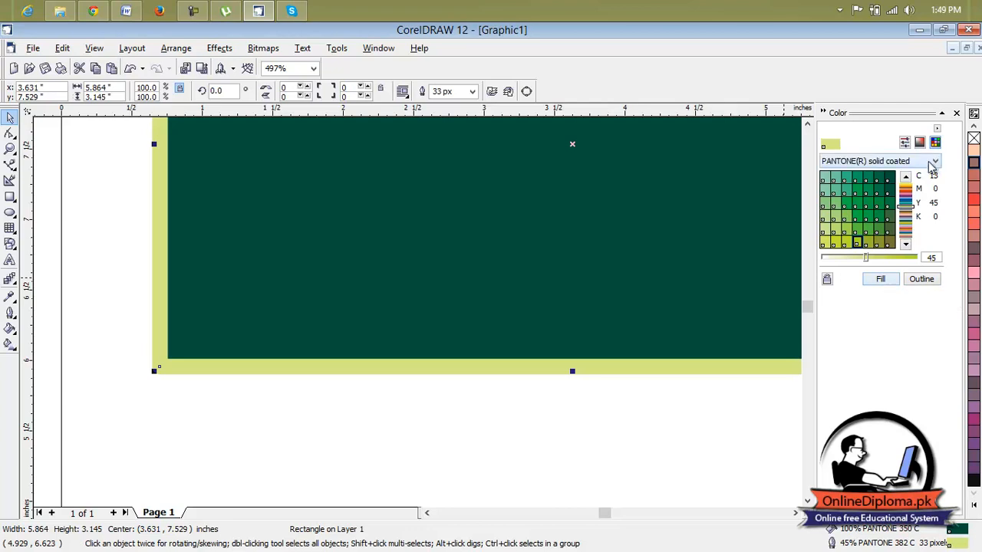
pyautogui.click(867, 204)
pyautogui.click(880, 280)
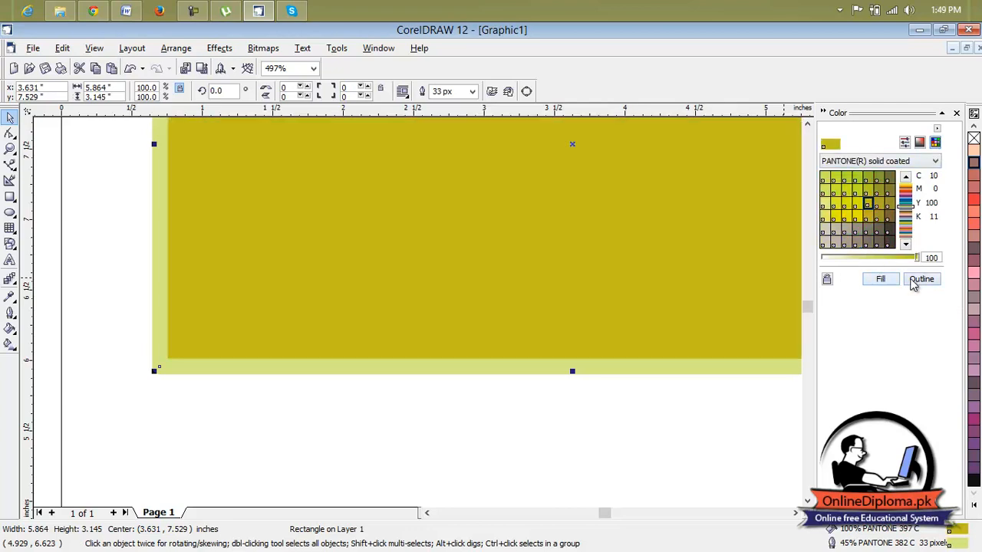
pyautogui.click(921, 279)
pyautogui.click(955, 113)
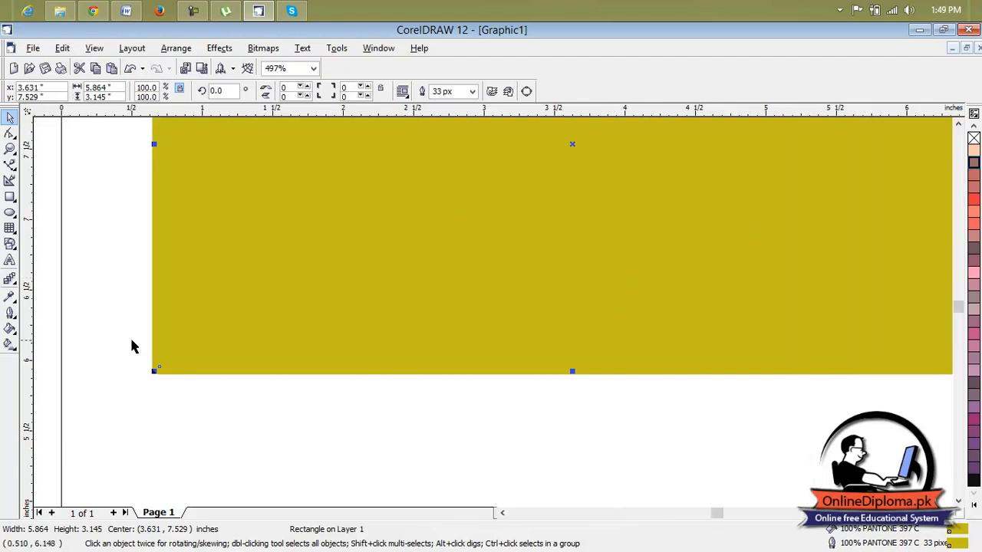
# Delete the mustard-colored rectangle above the green arrow line
pyautogui.click(12, 316)
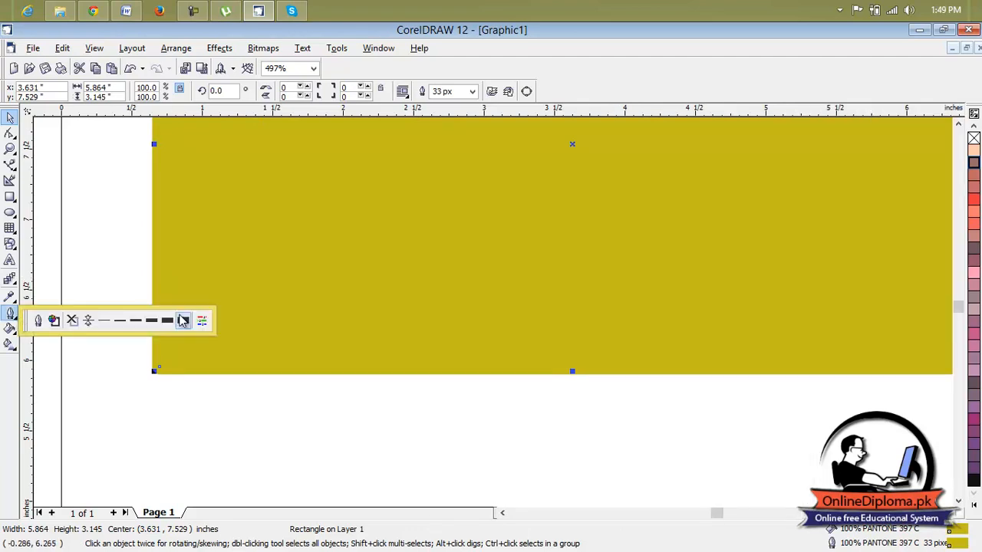
pyautogui.scroll(-5, 354, 274)
pyautogui.scroll(1, 400, 246)
pyautogui.click(401, 246)
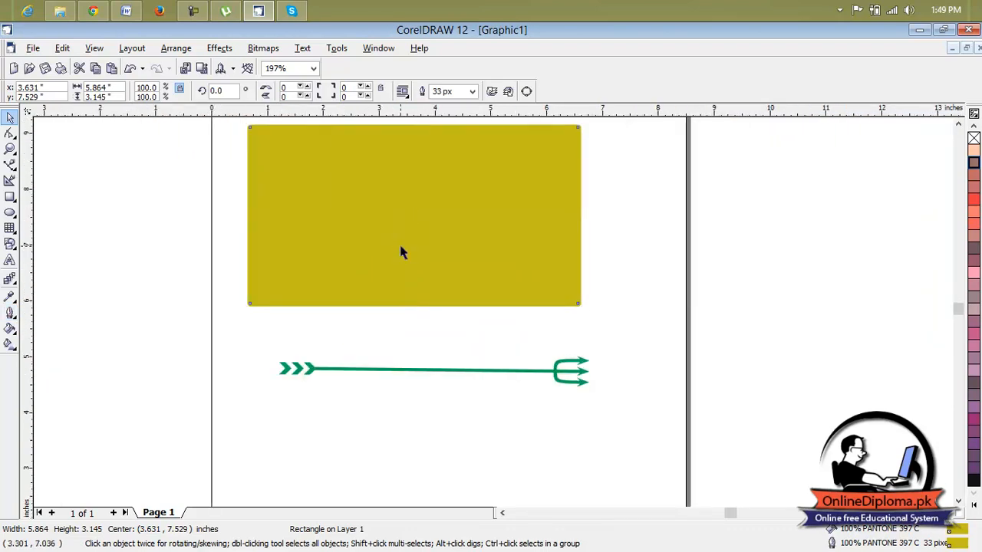
pyautogui.press('Delete')
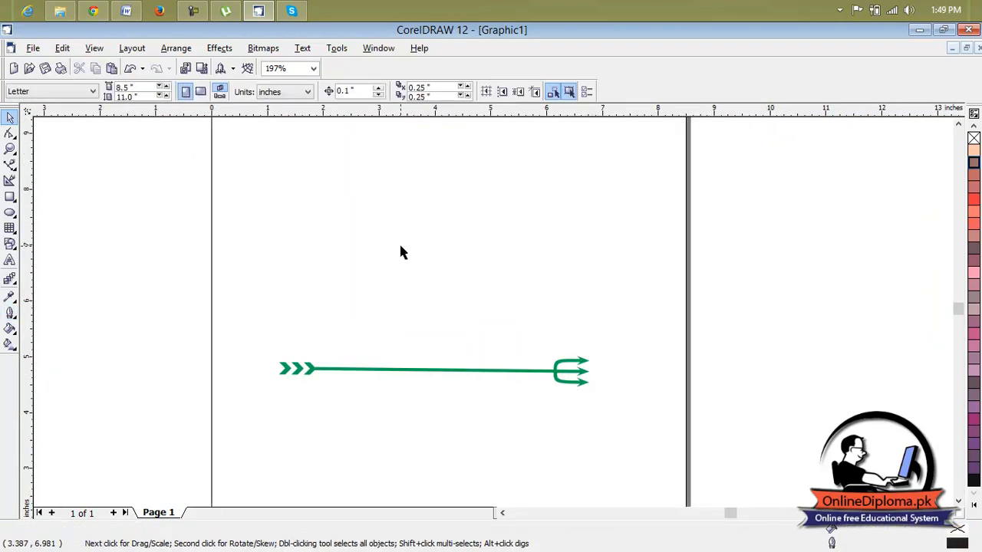
# Select the green arrow line
pyautogui.click(441, 370)
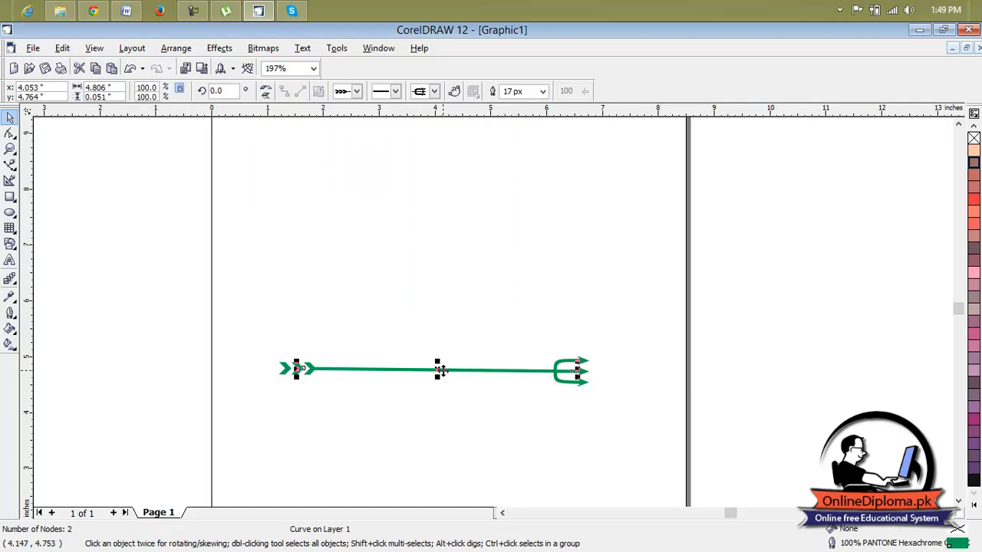